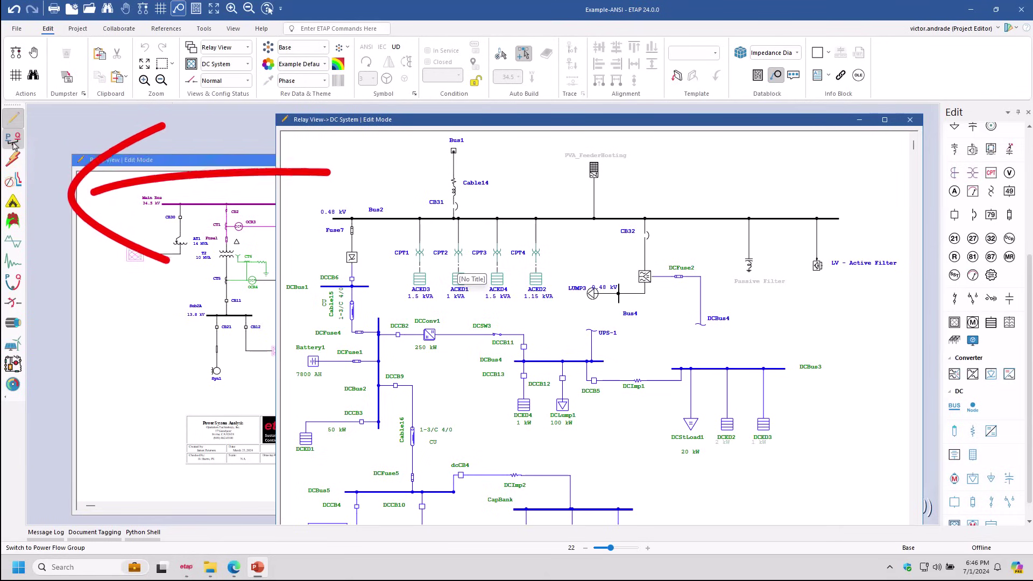
Enter the power flow studies and preview the Unbalanced Load Flow and DC Load Flow modes
click(14, 141)
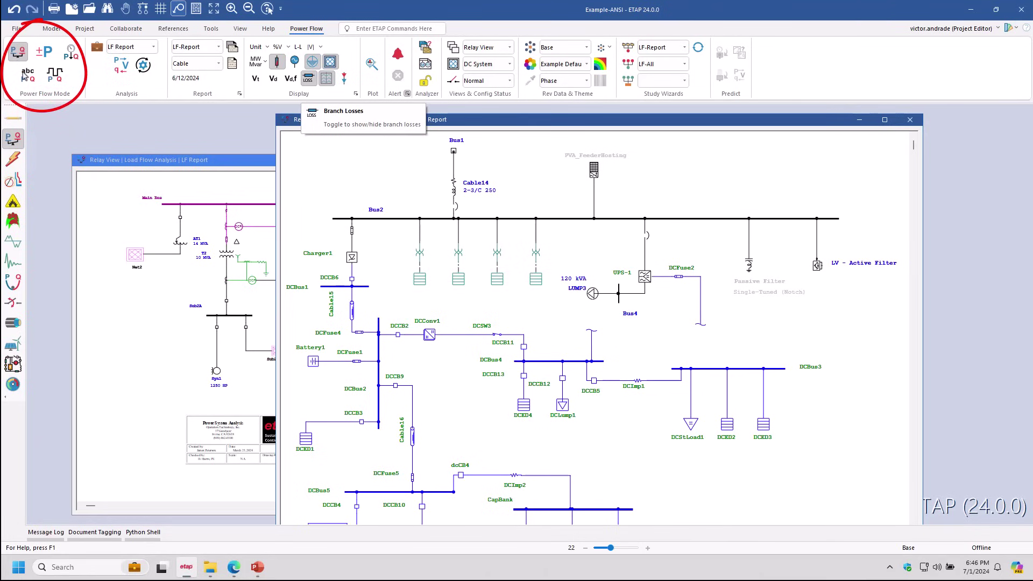
click(25, 77)
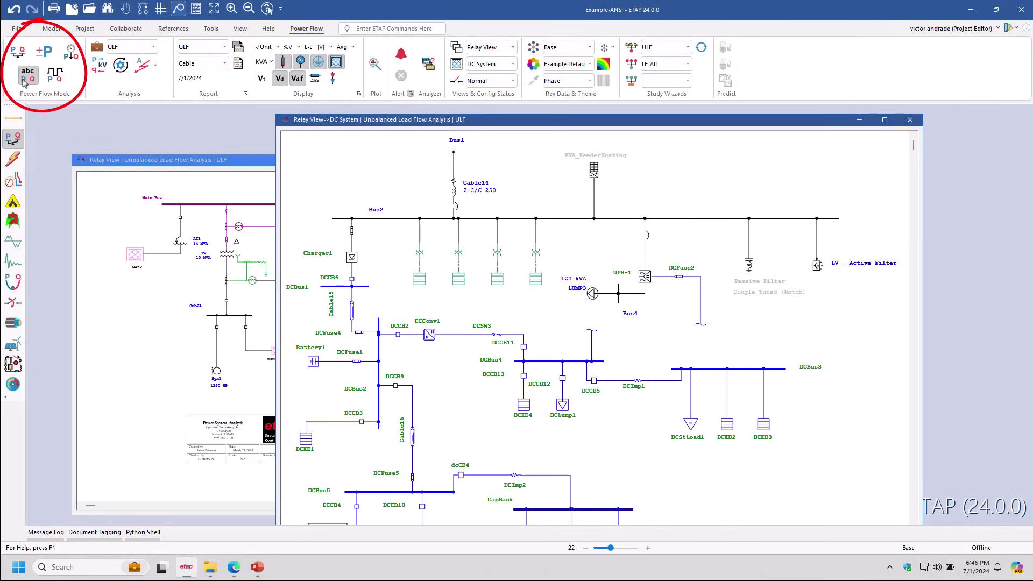
click(44, 56)
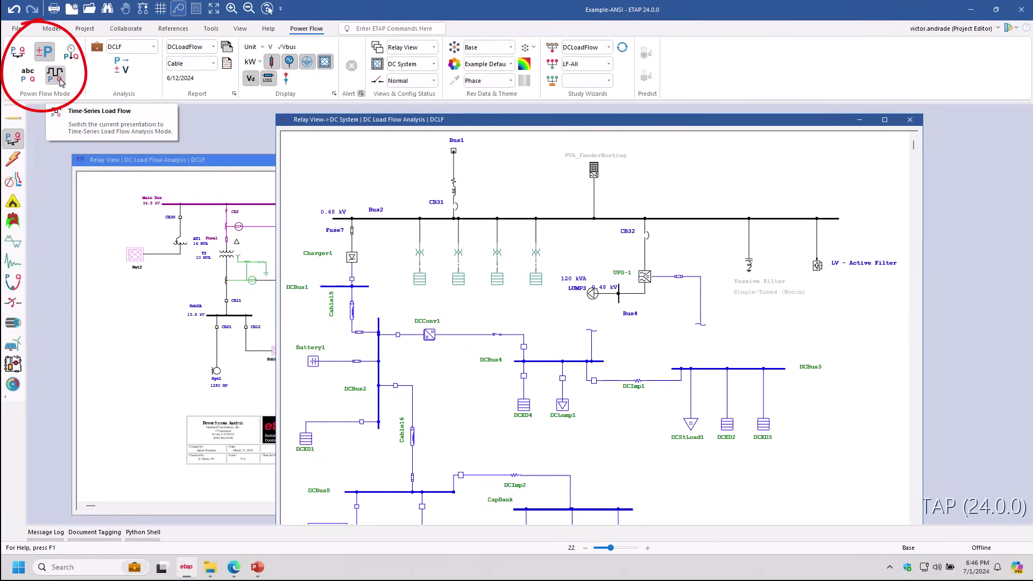
Run the balanced Load Flow with the LF Report study case and bring the main Relay View diagram to the front
click(20, 56)
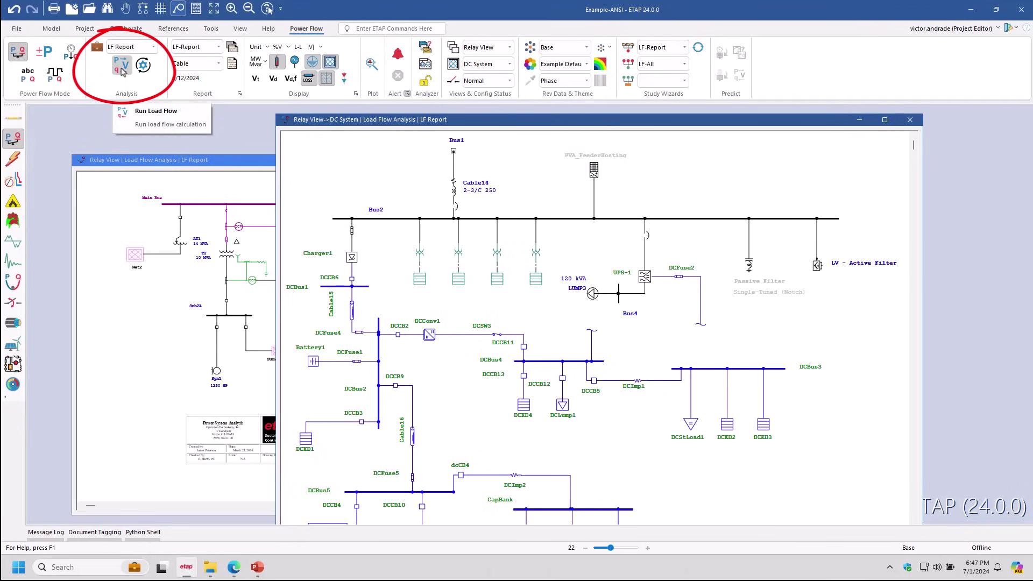
click(22, 56)
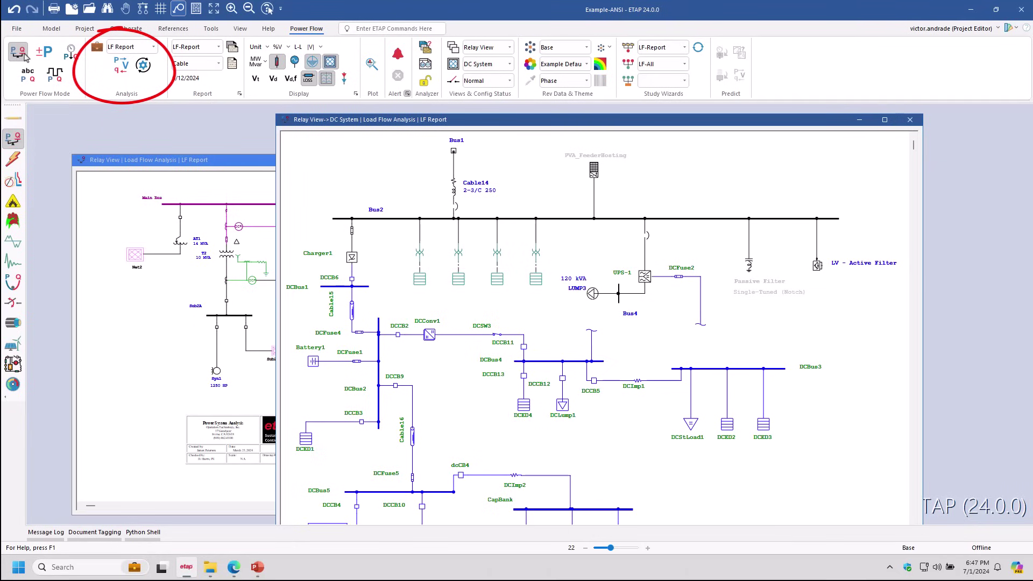
click(122, 67)
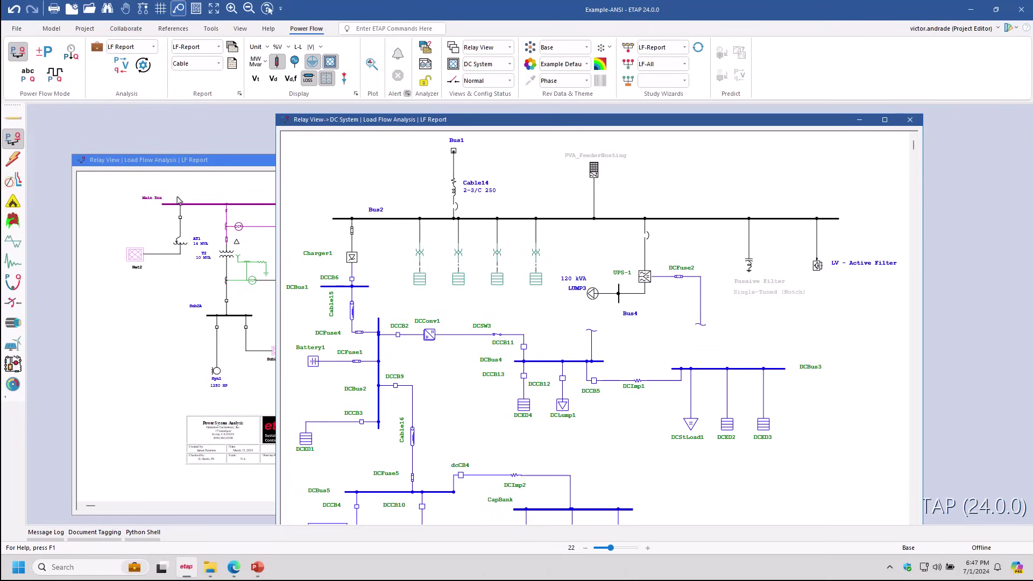
click(197, 178)
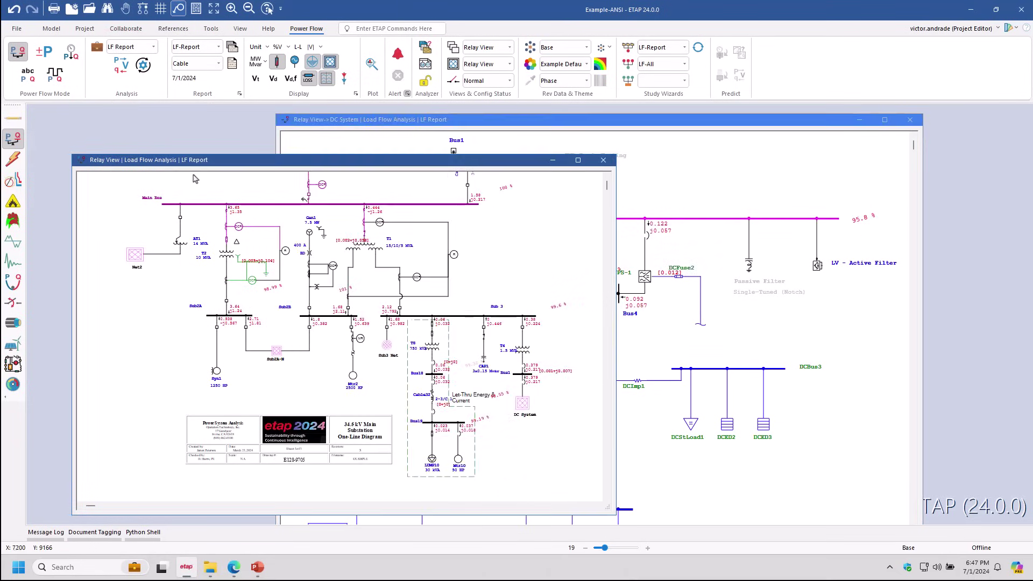
Switch to Unbalanced Load Flow mode and run the calculation with the ULF study case
click(30, 83)
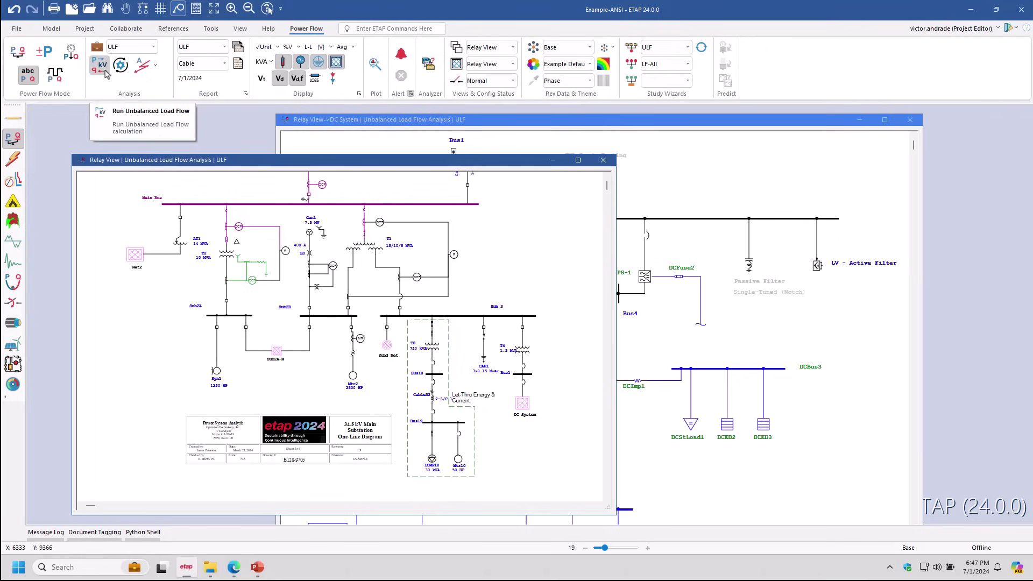
click(153, 48)
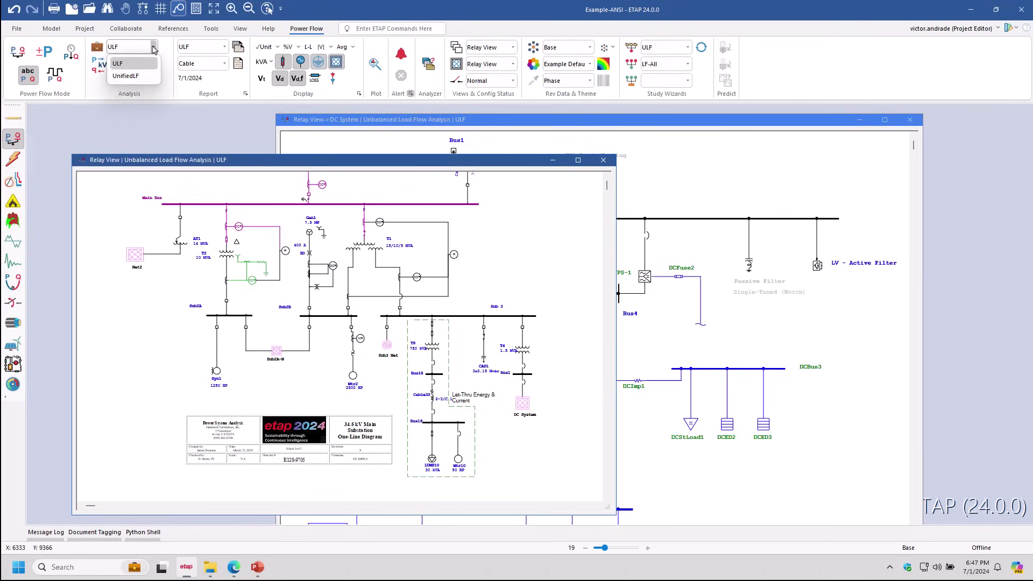
click(153, 49)
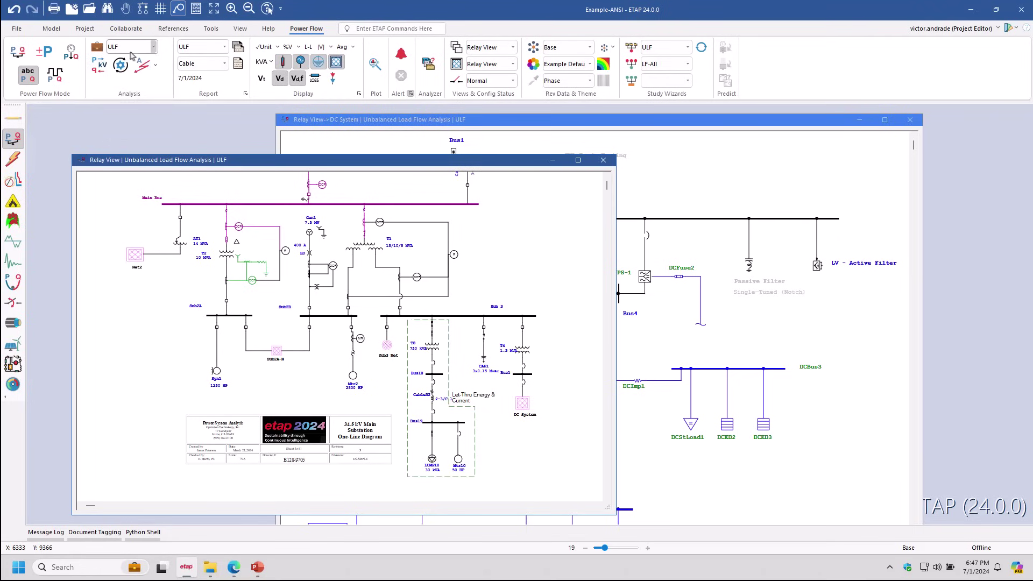
click(92, 67)
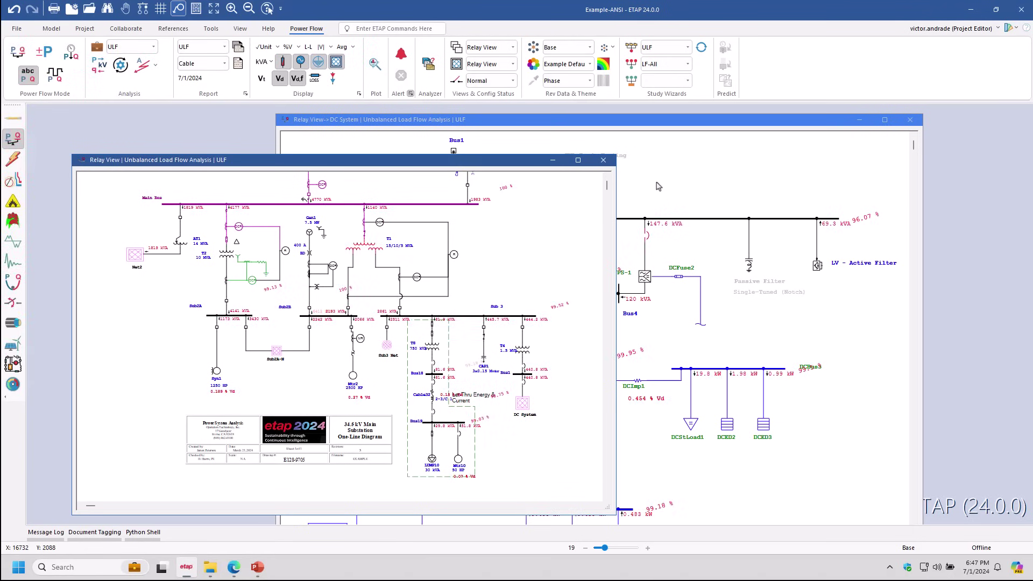
Inspect the ULF study case's calculation method settings without changing them, and bring the DC System diagram to the front
click(97, 47)
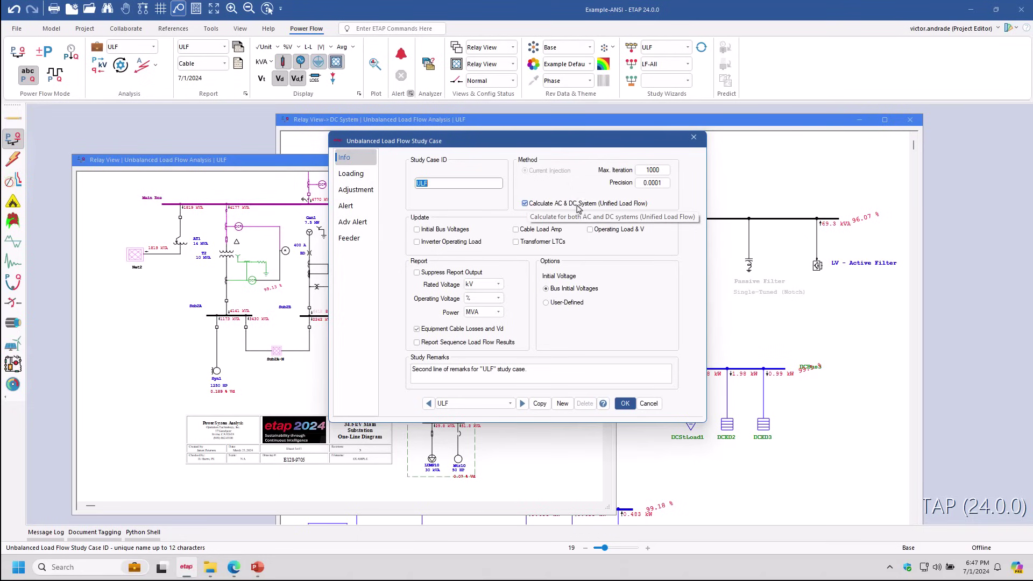
click(693, 137)
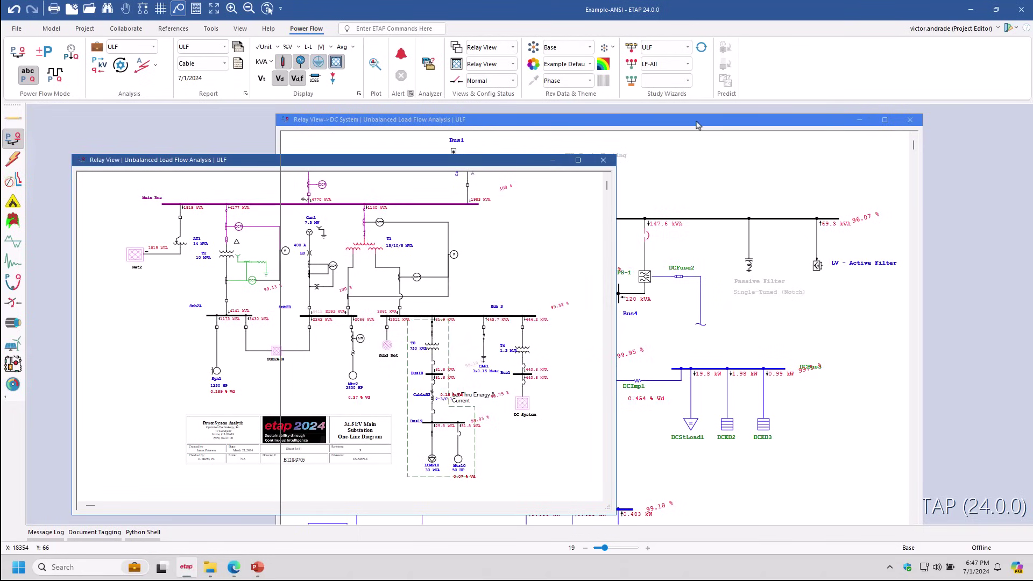
click(620, 172)
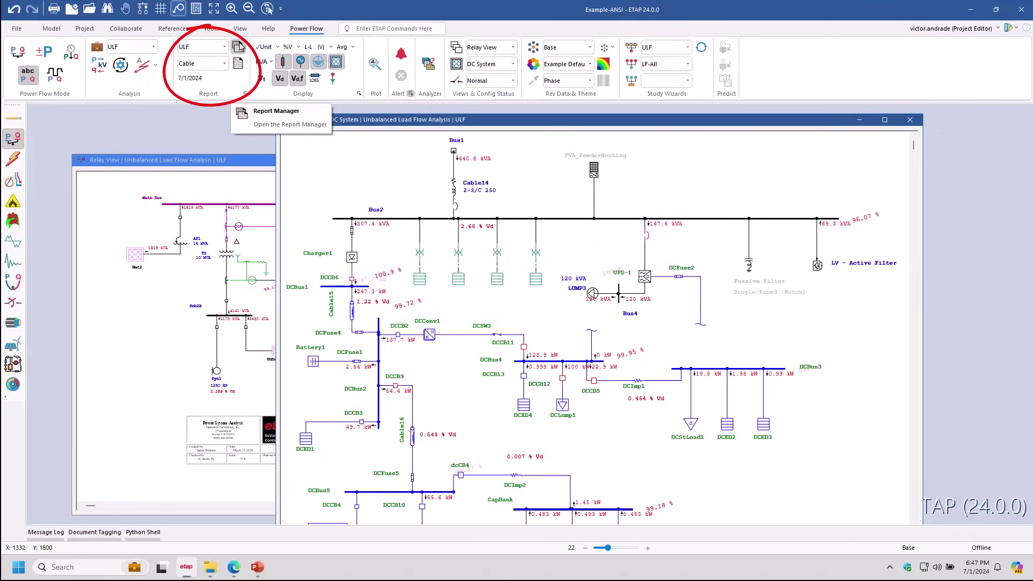
Review the report types and output formats in the Report Manager and the result settings in the Unbalanced Load Flow display options
click(238, 47)
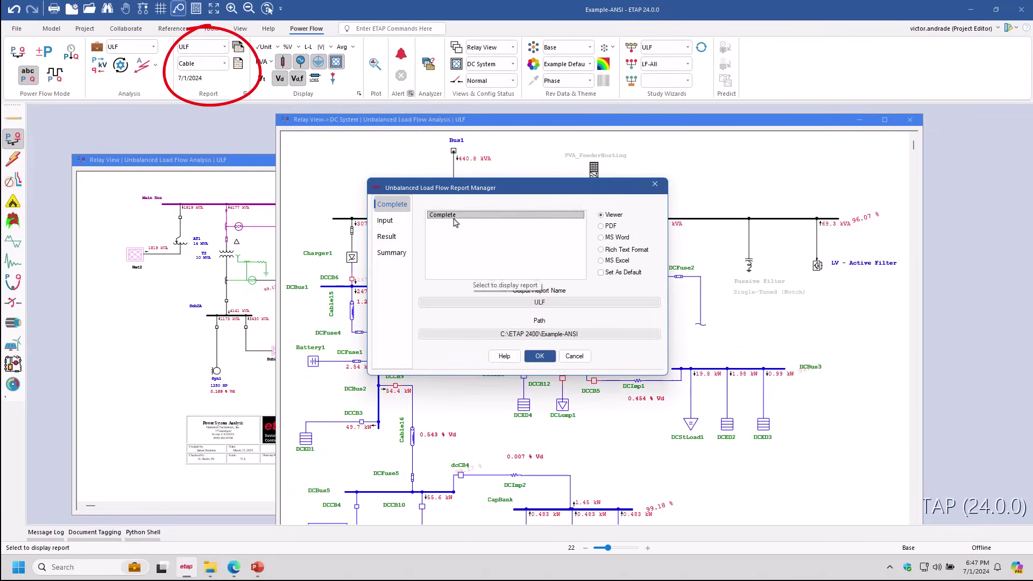
click(655, 185)
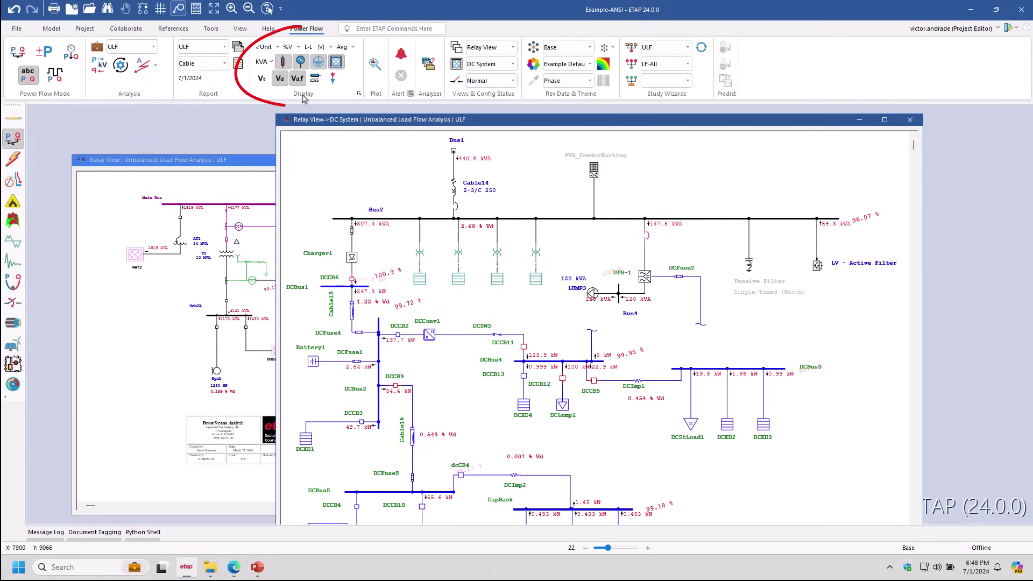
click(359, 96)
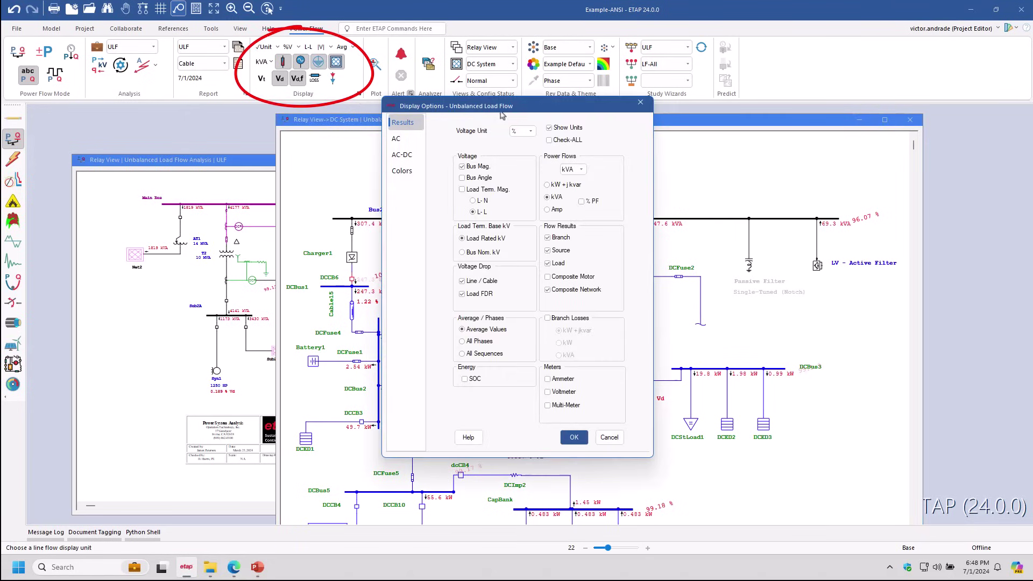
click(640, 101)
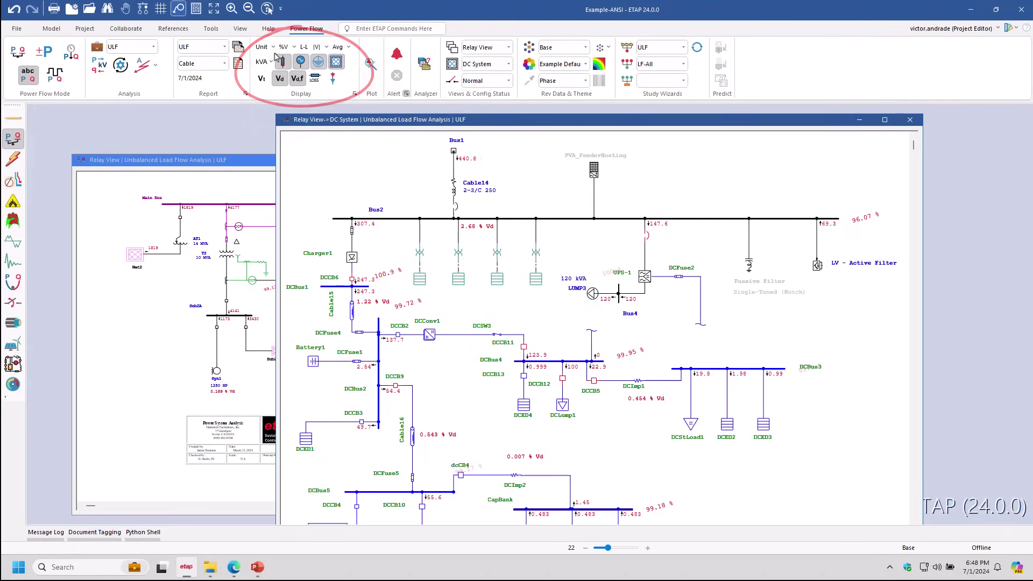
Show units on the diagram results and review the voltage and power flow display choices, keeping the flows in kVA
click(265, 46)
click(272, 61)
click(273, 61)
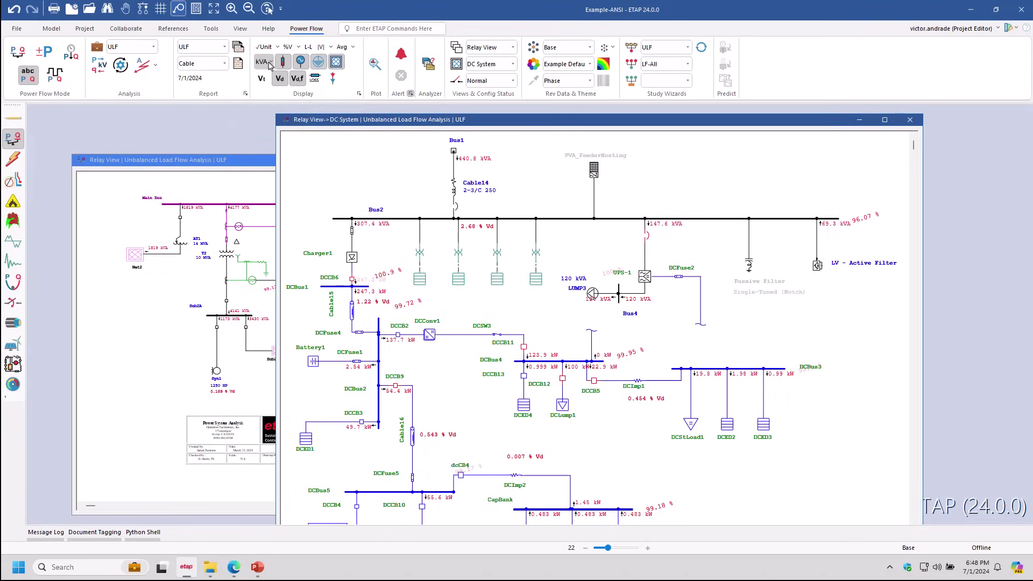
click(299, 47)
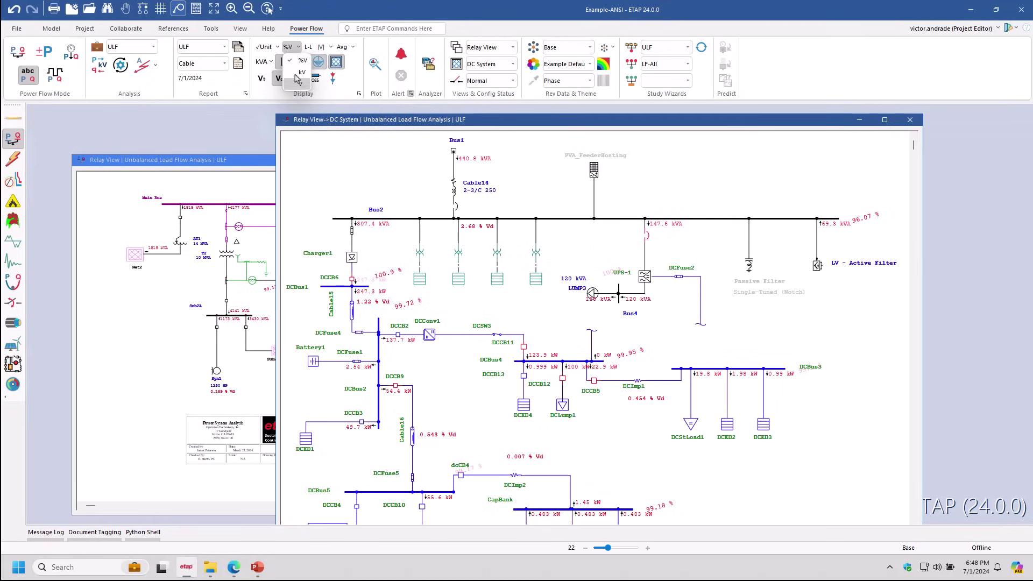
click(269, 63)
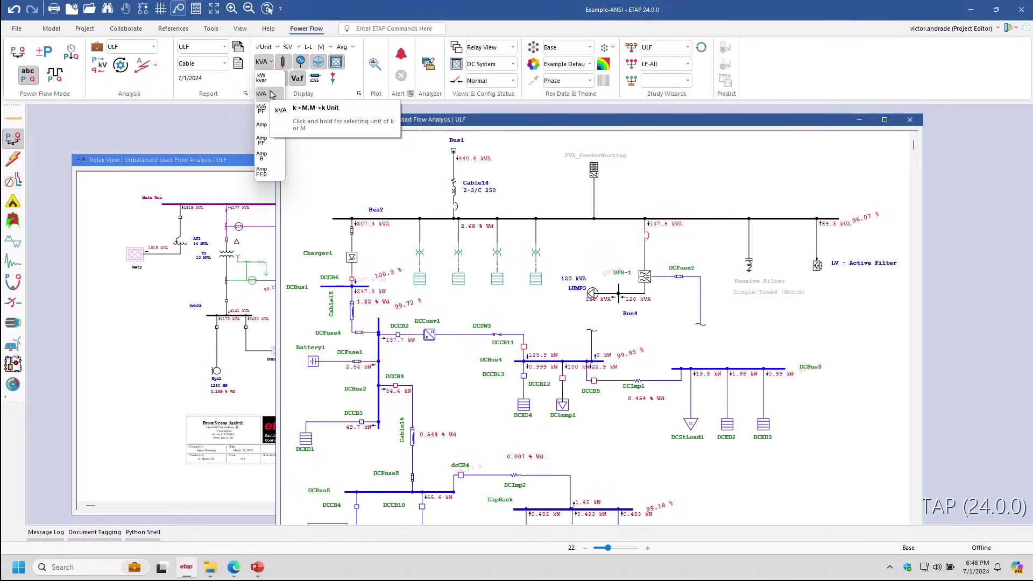
click(269, 94)
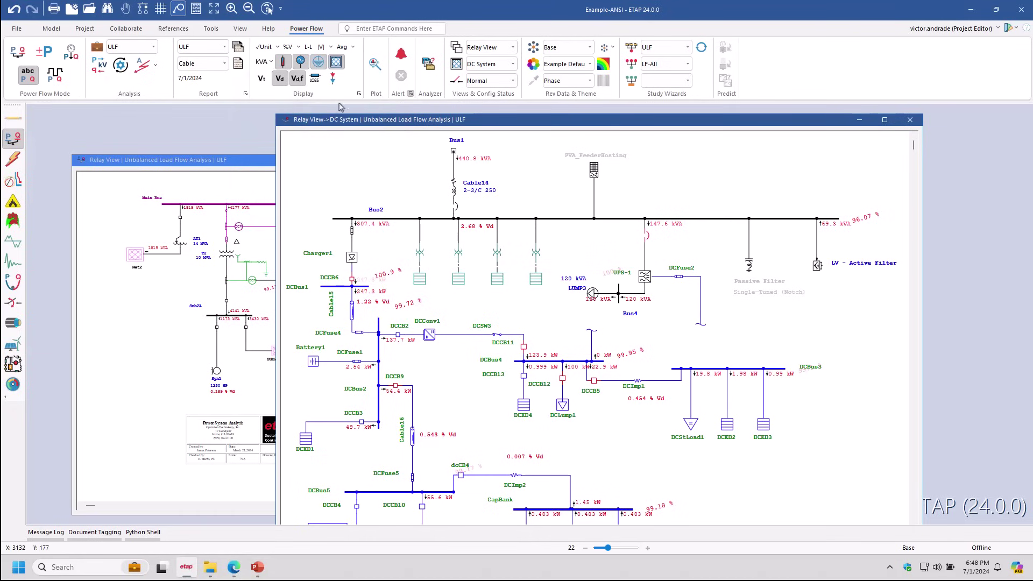
click(359, 93)
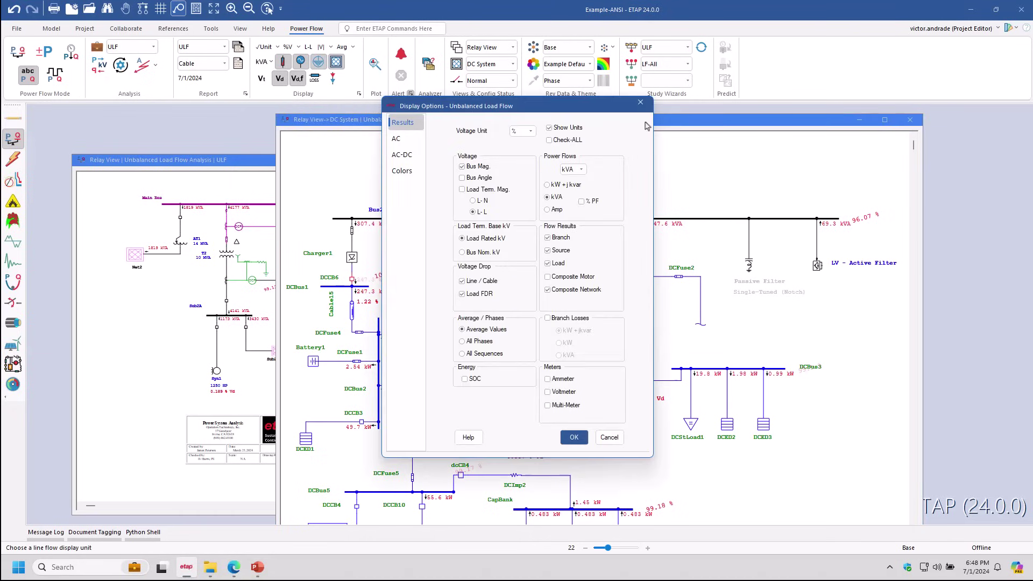
click(640, 103)
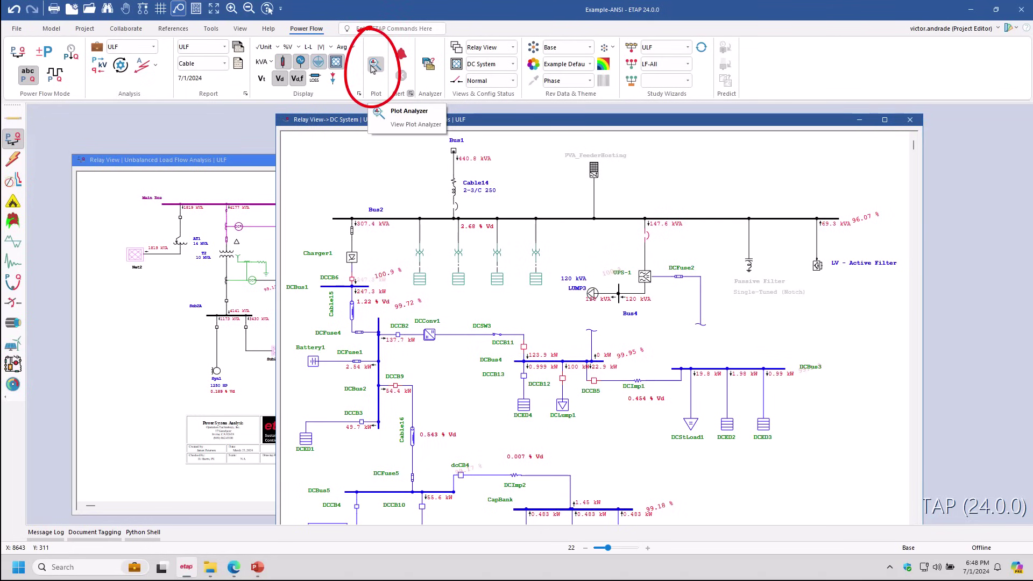
Examine the critical alerts for the ULF output report and the available result categories in the Unbalanced Load Flow Analyzer
click(401, 55)
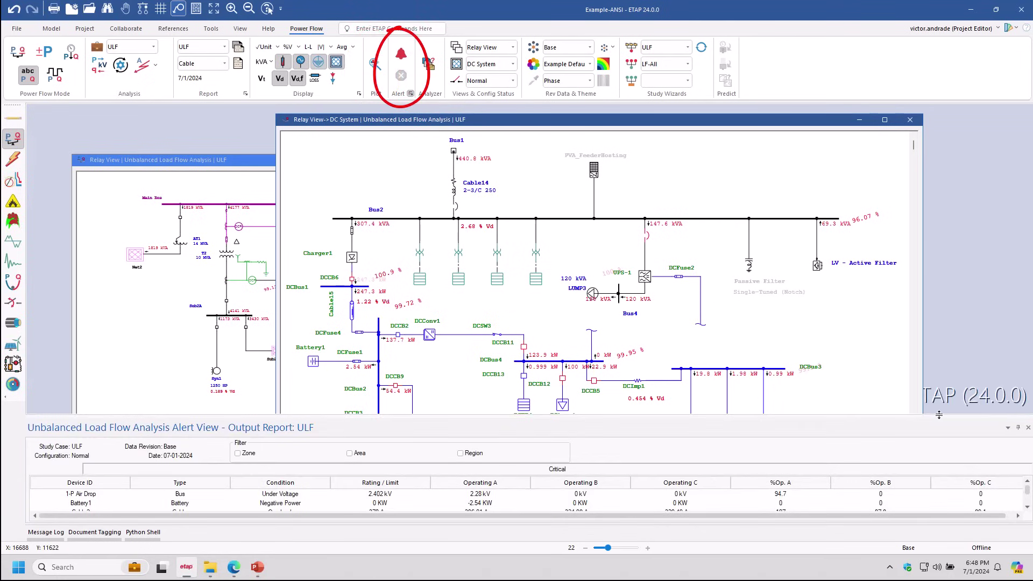
drag(940, 415, 940, 404)
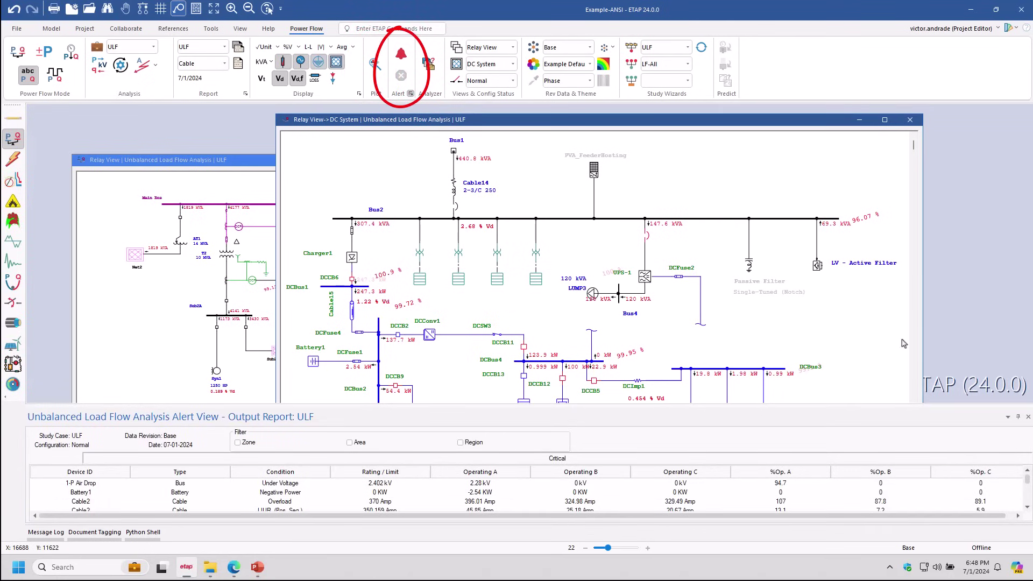
click(1028, 417)
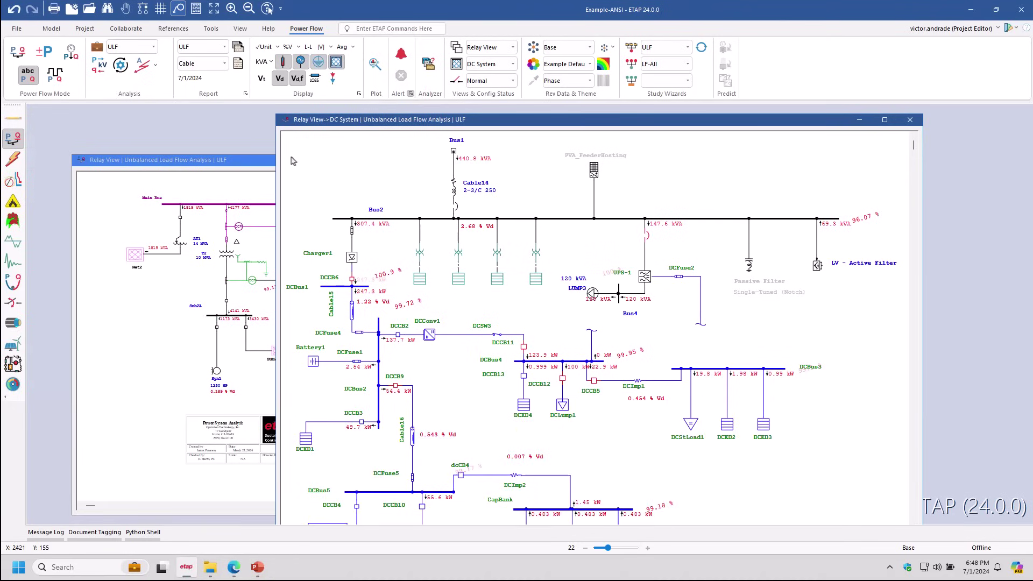
click(430, 66)
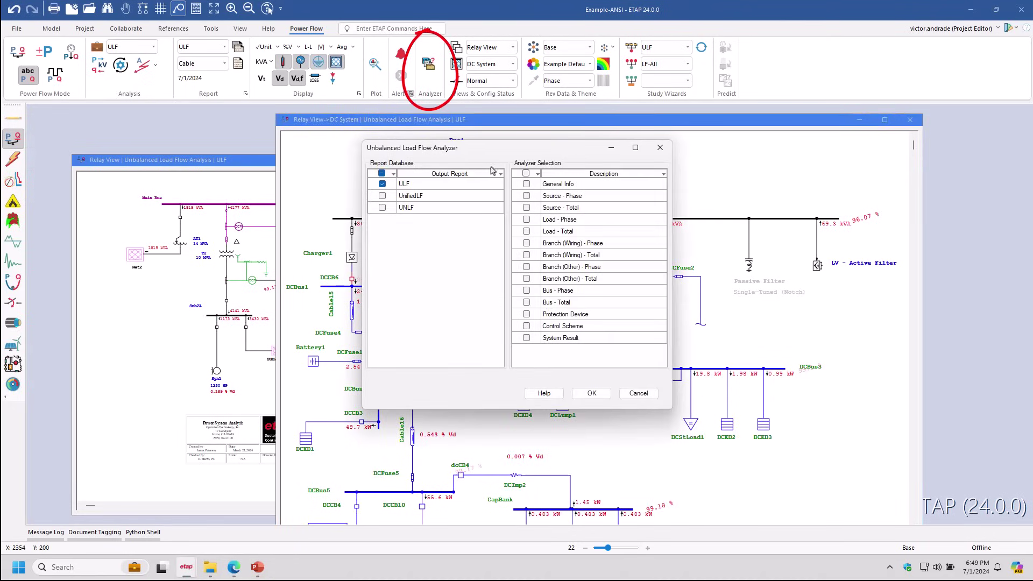
click(660, 148)
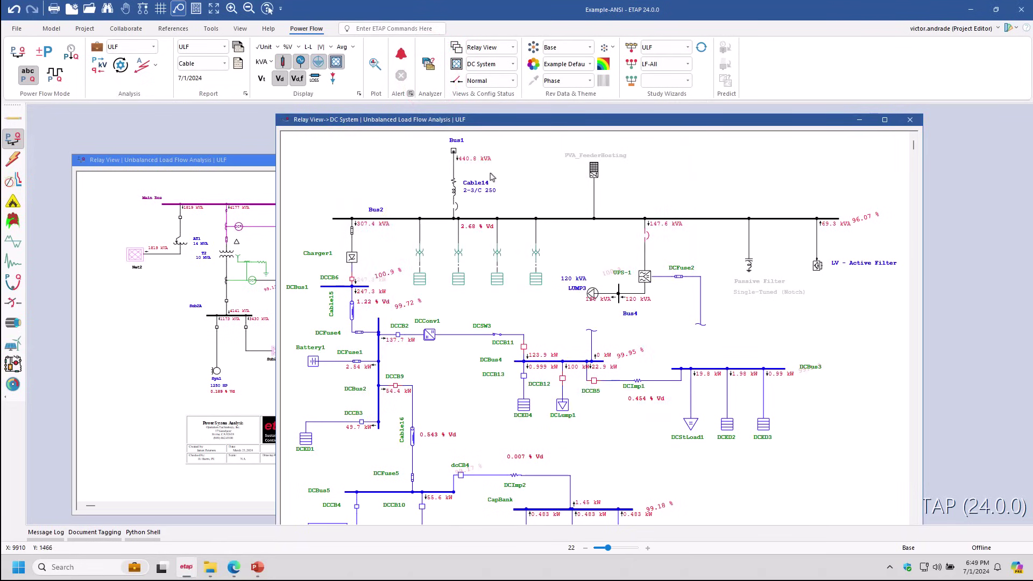
Look through the available configuration statuses and data revisions, leaving Normal and Base selected
click(513, 80)
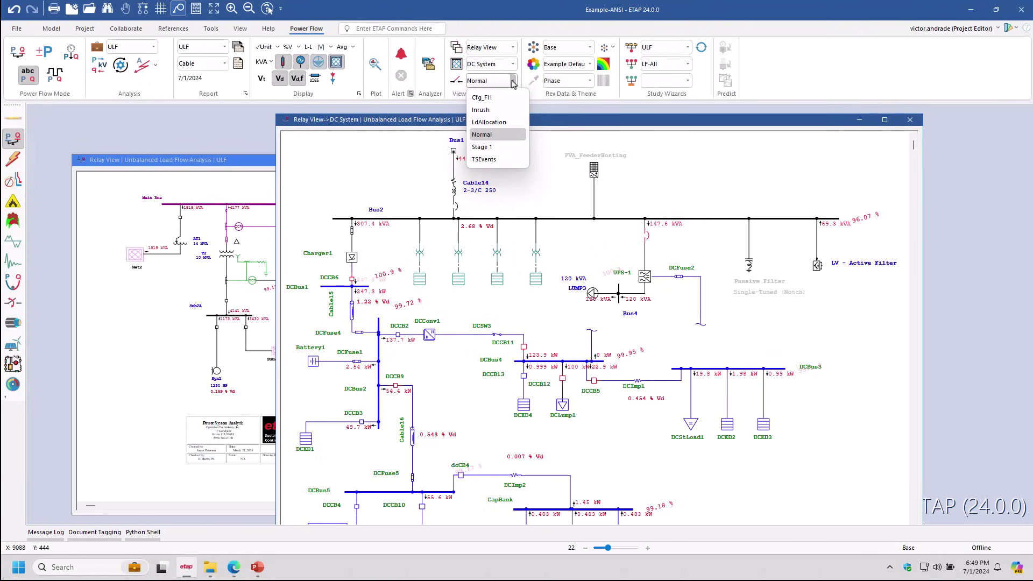
click(513, 82)
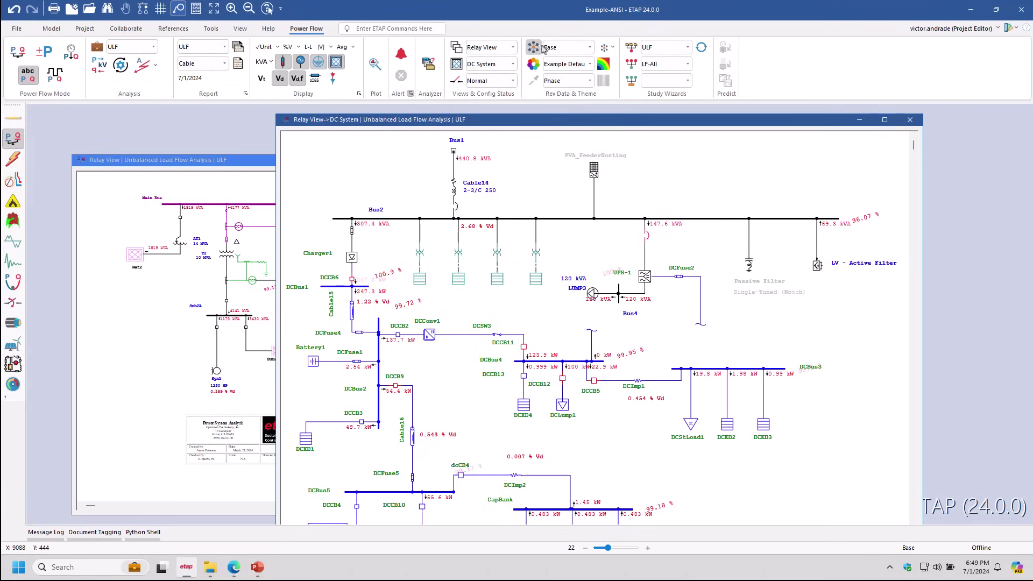
click(591, 49)
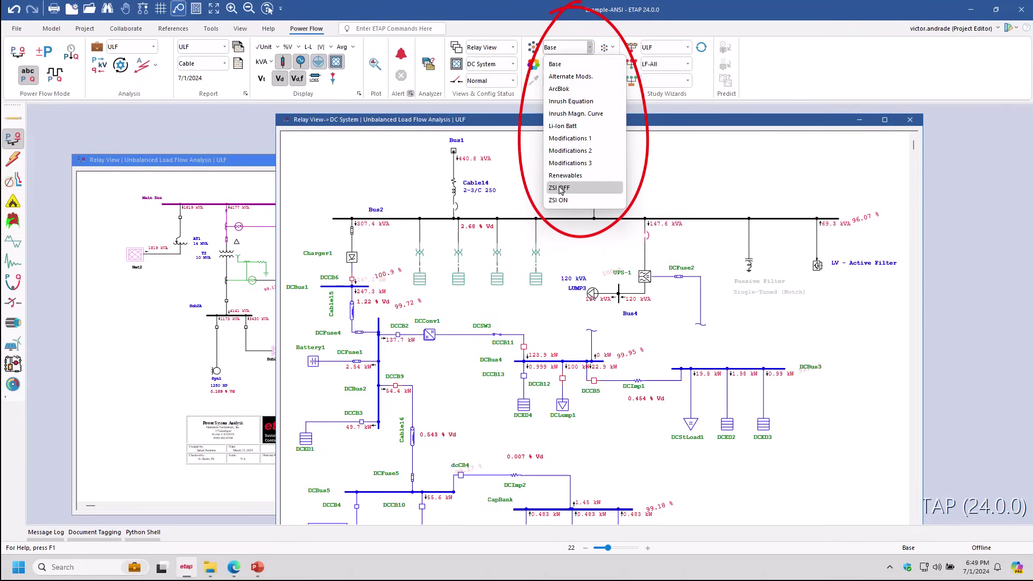
click(591, 47)
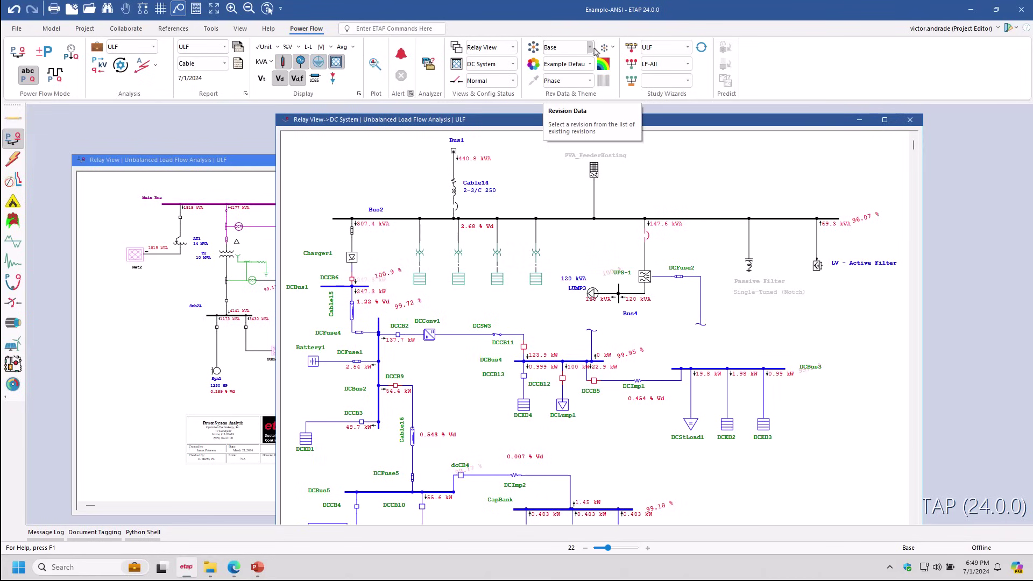
click(590, 48)
click(590, 48)
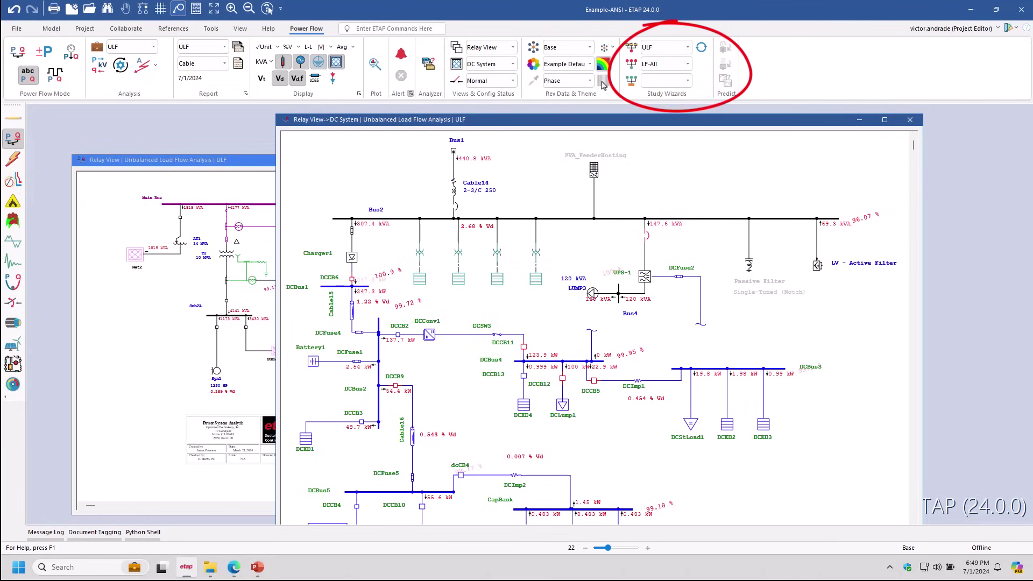
Look through the power flow study cases offered by the study wizard, leaving ULF selected
click(688, 48)
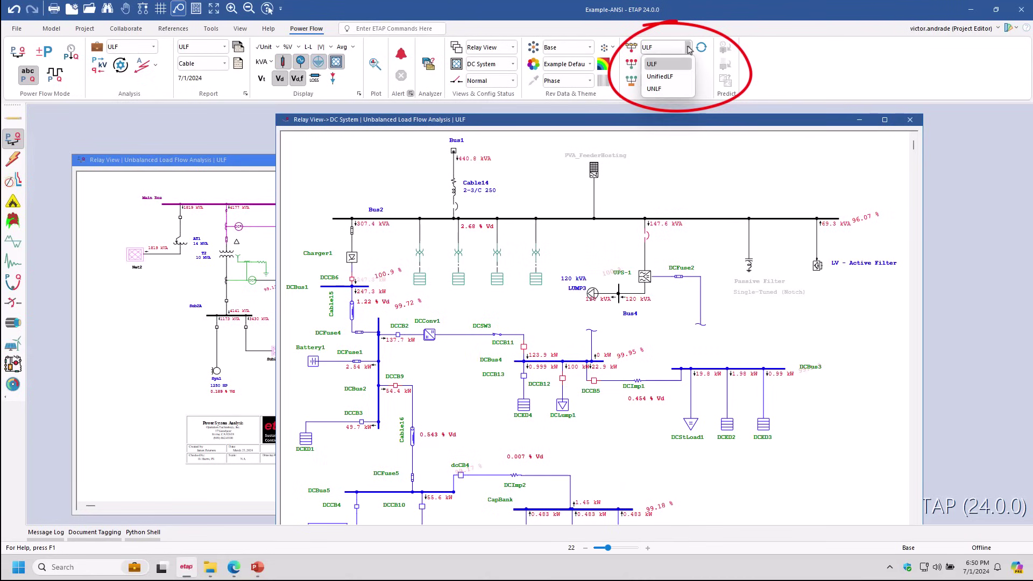
click(689, 47)
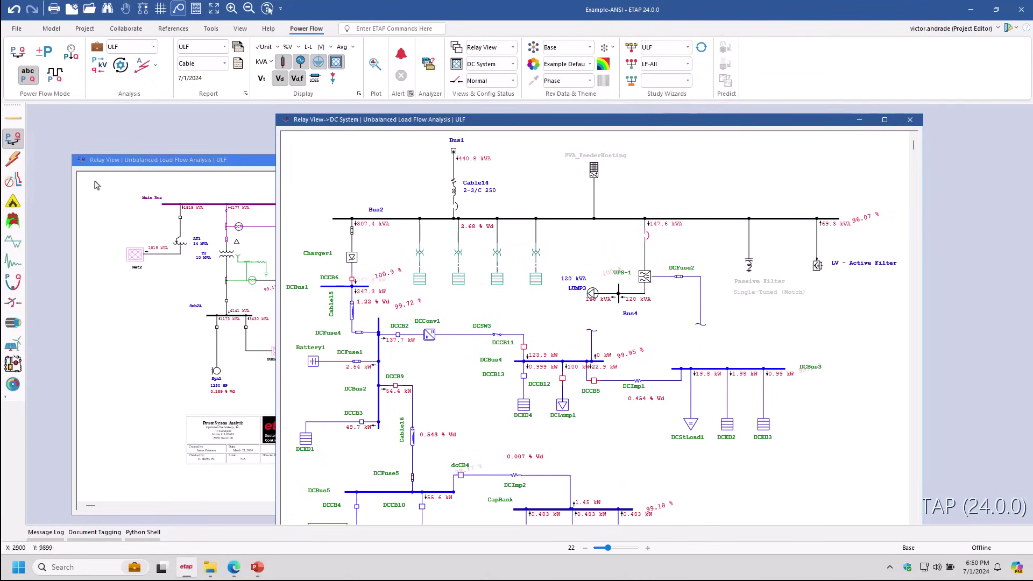
Switch the diagrams to short-circuit analysis, visiting Unbalanced Network mode and ending in DC Network Classic Short-Circuit mode
click(13, 163)
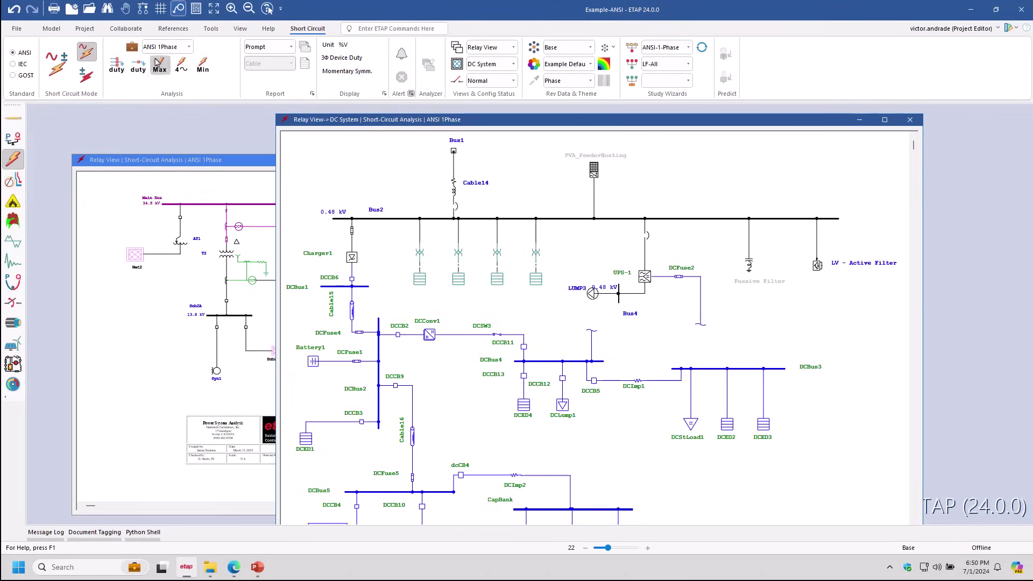
click(63, 68)
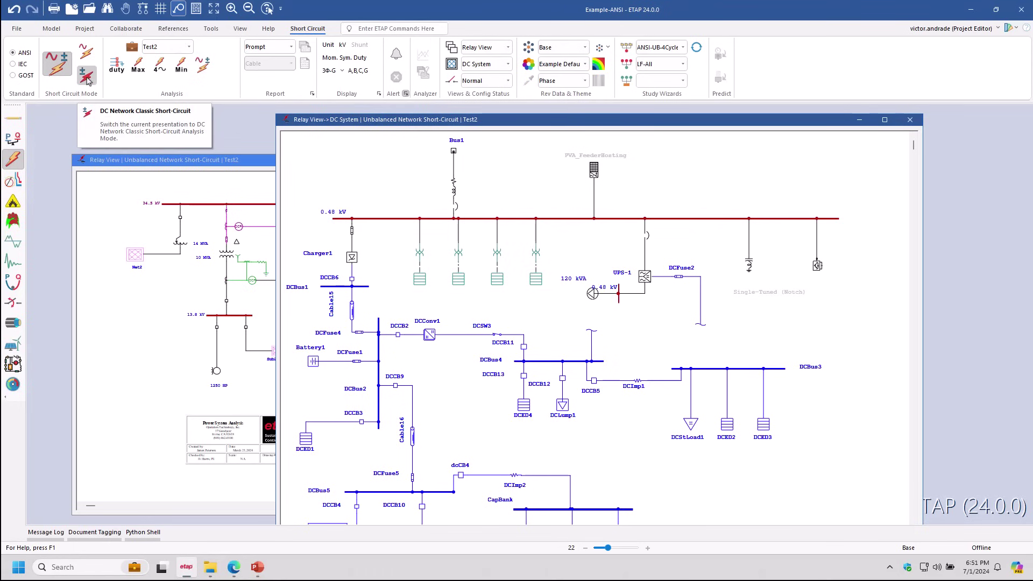
click(87, 77)
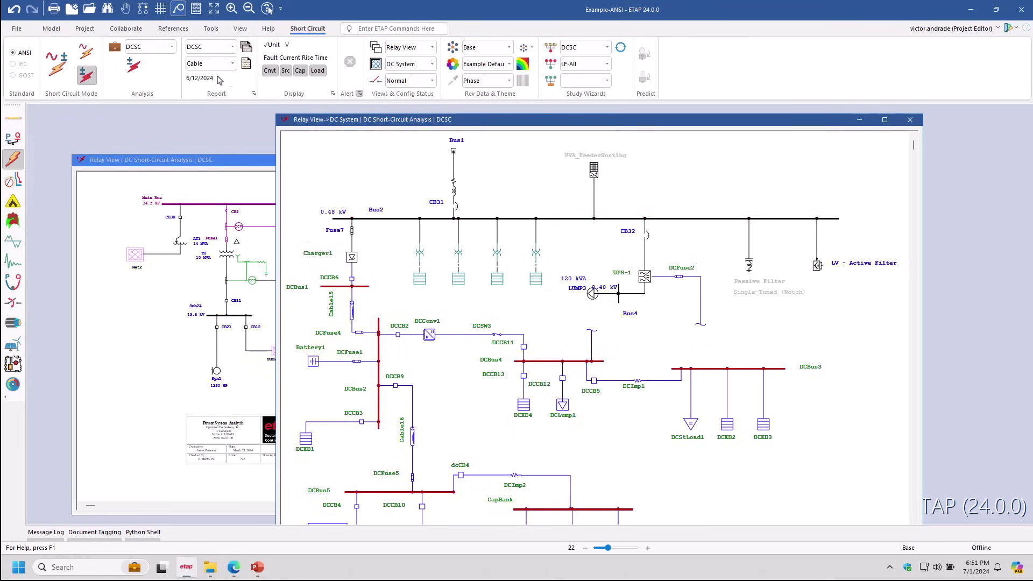
Review the configuration statuses and data revisions available for DC short-circuit, leaving Normal and Base selected
click(431, 82)
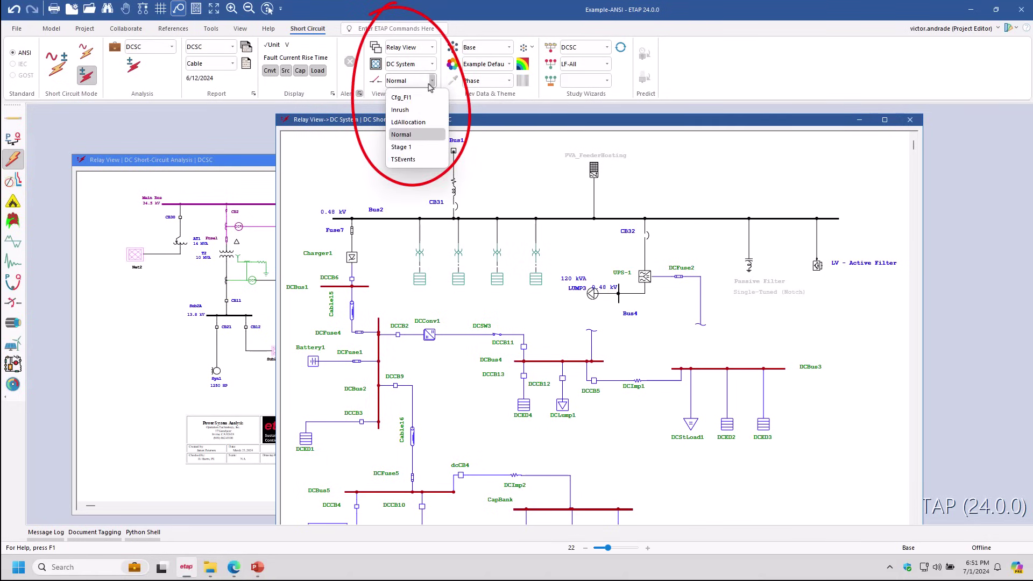
click(432, 80)
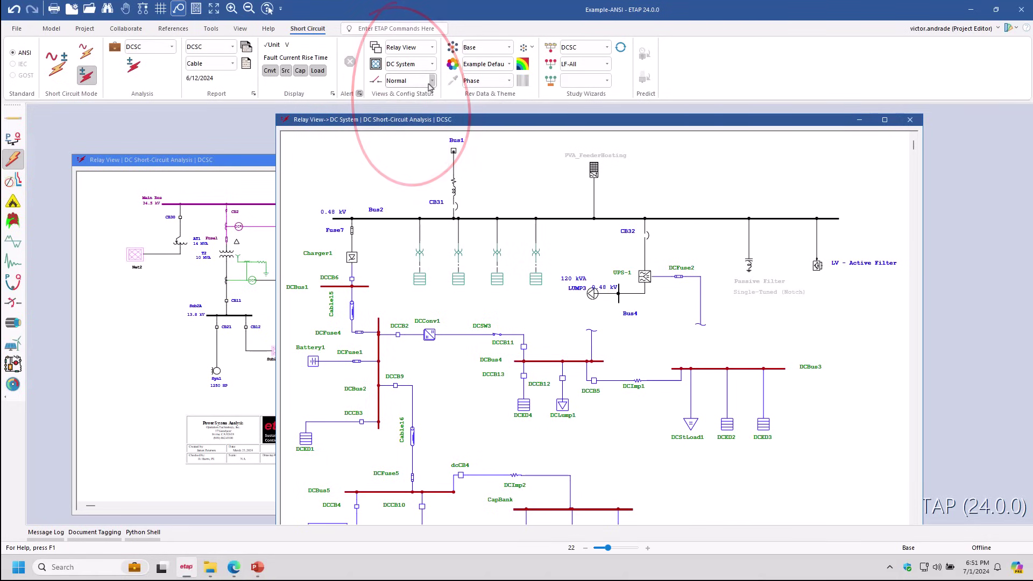
click(510, 49)
click(510, 48)
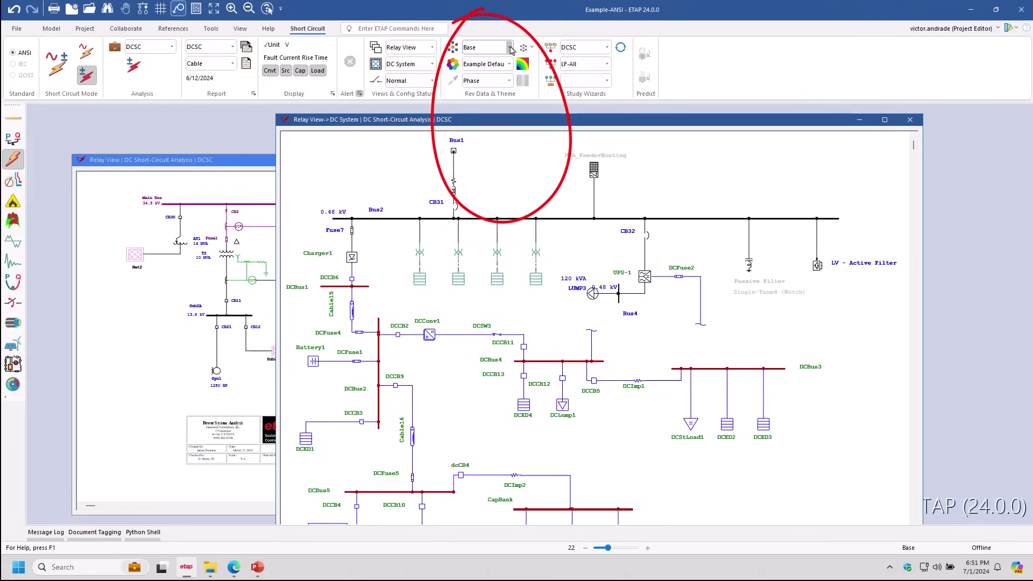
click(511, 49)
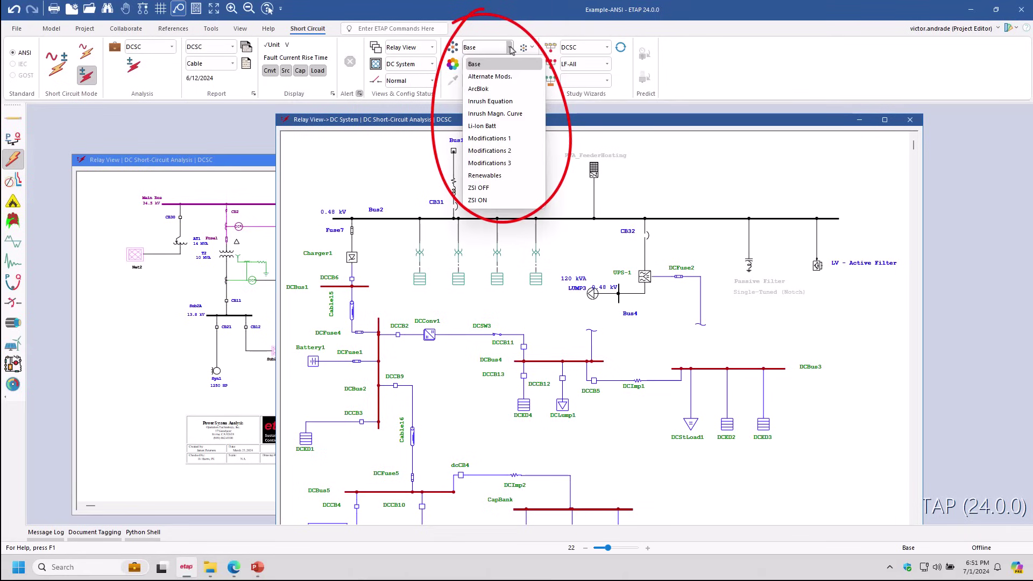
click(510, 48)
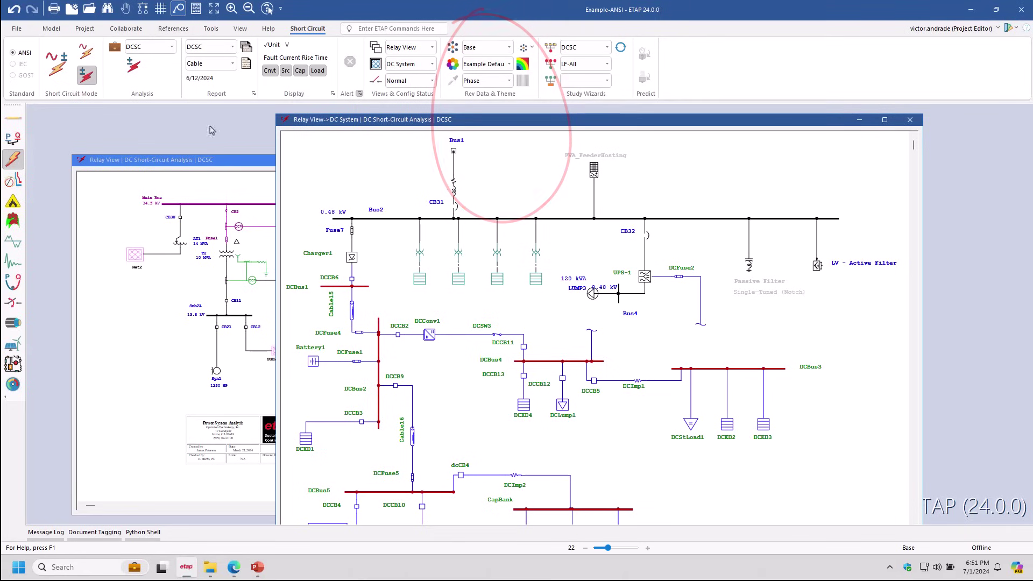
Switch the diagrams to the Star protection and coordination mode
click(15, 183)
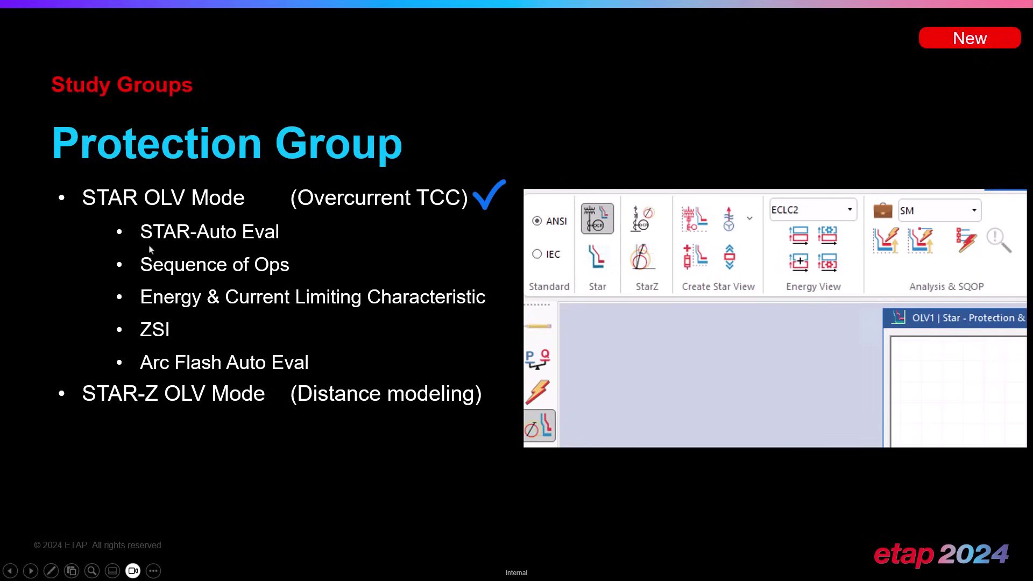
click(168, 235)
click(300, 277)
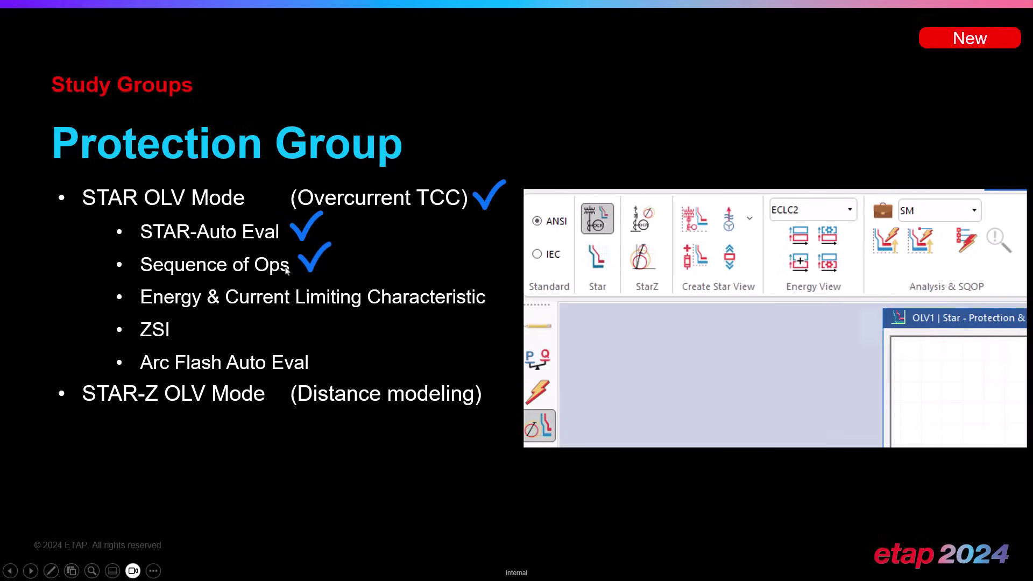
click(228, 310)
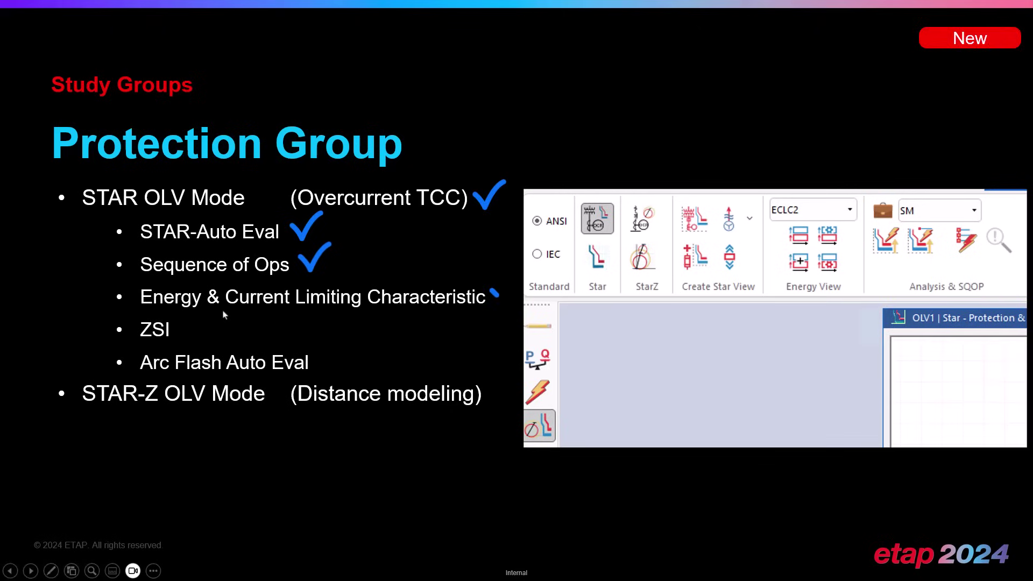
click(481, 305)
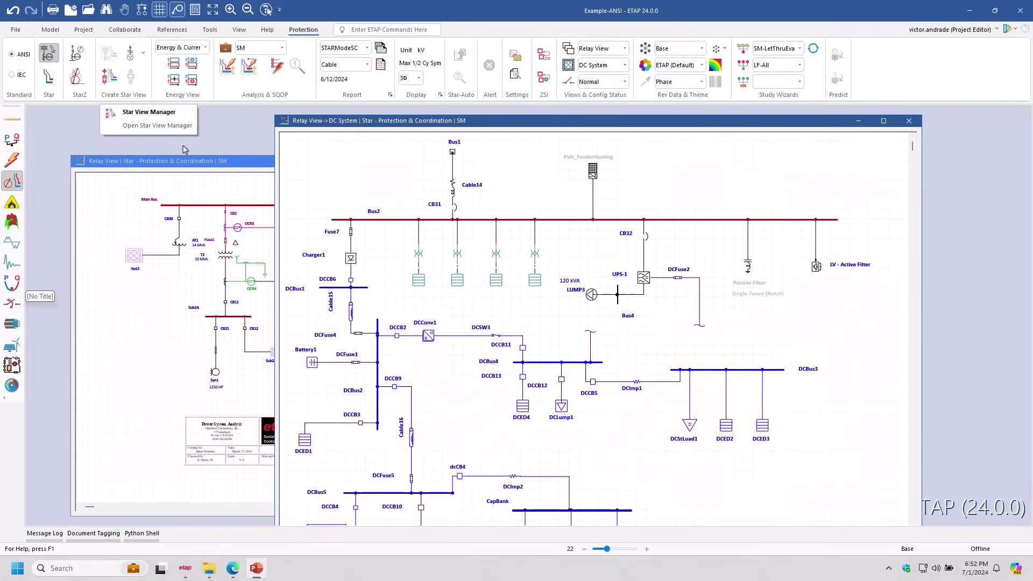
Create Star TCC views of circuit breaker CB31 from the DC System diagram and explore the TCC tools
click(455, 207)
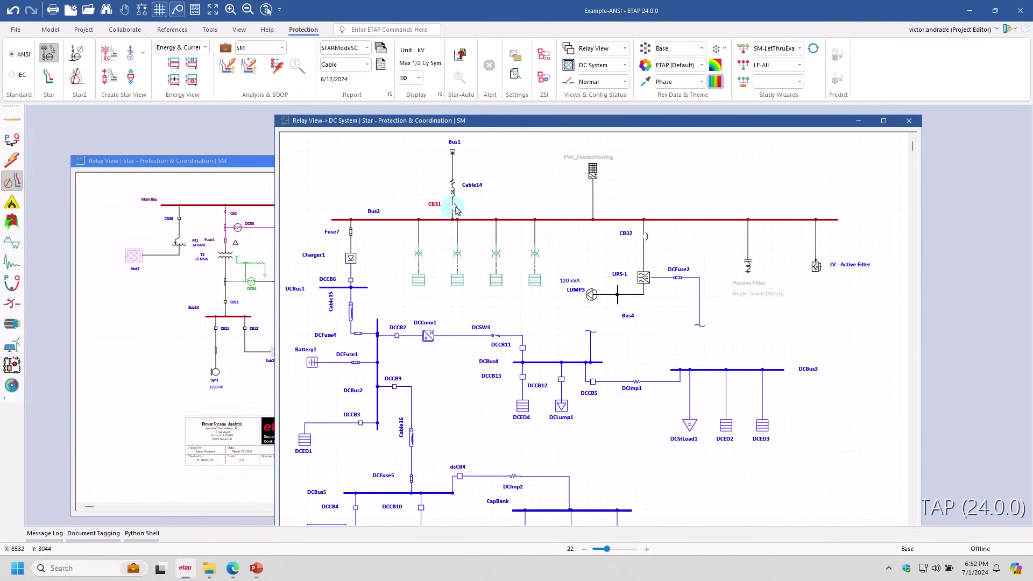
click(113, 54)
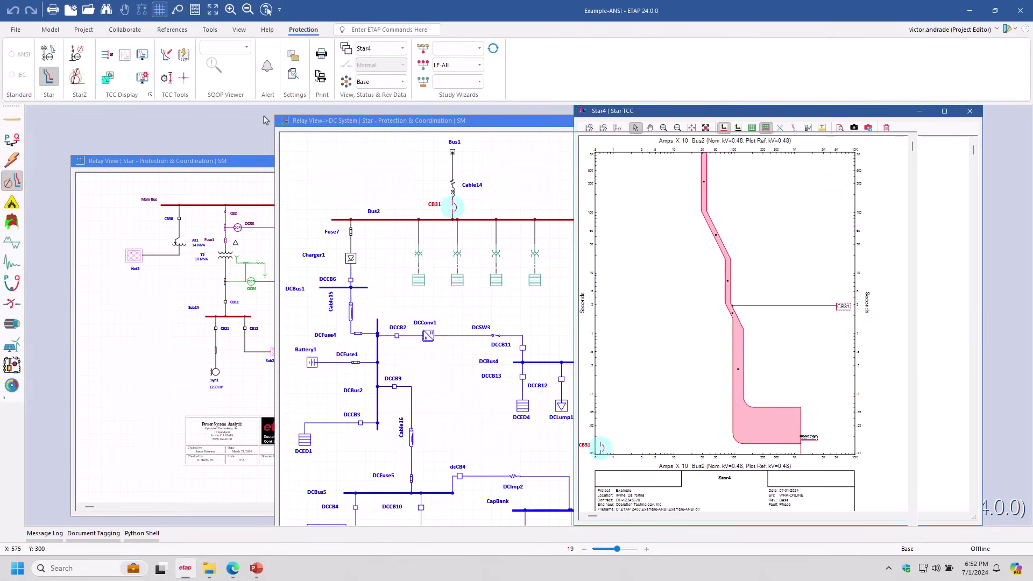
click(375, 172)
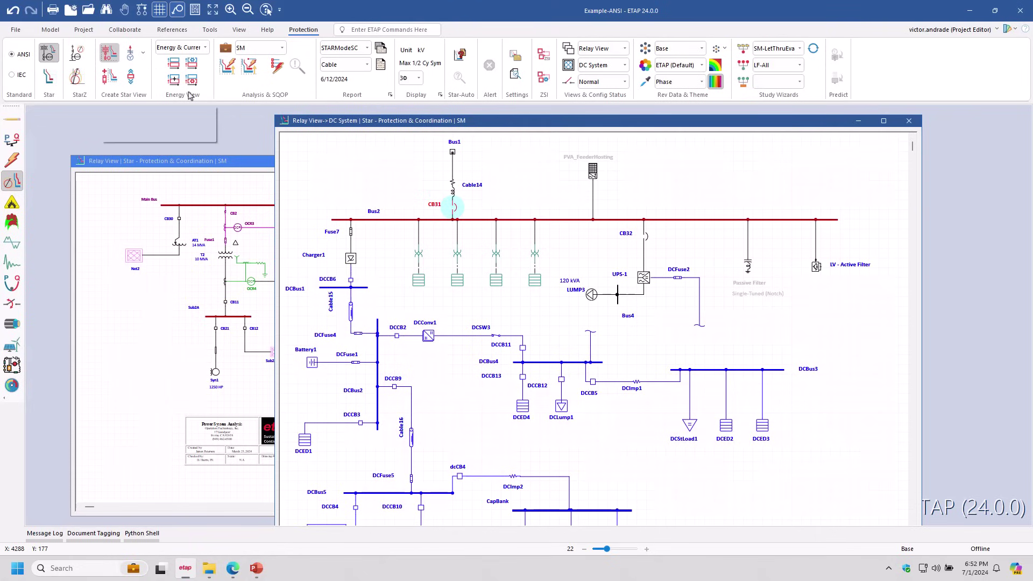
click(108, 52)
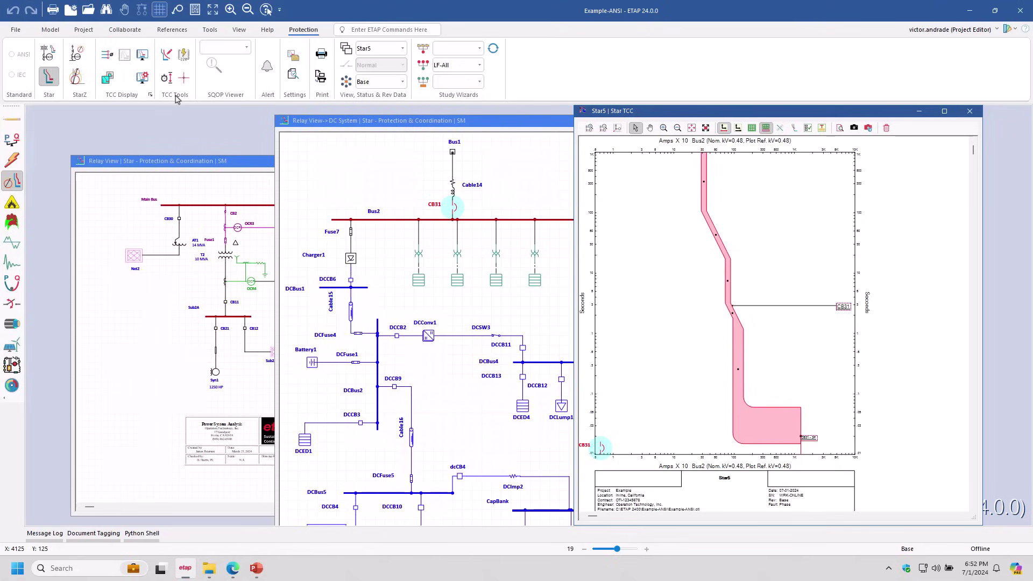
click(183, 78)
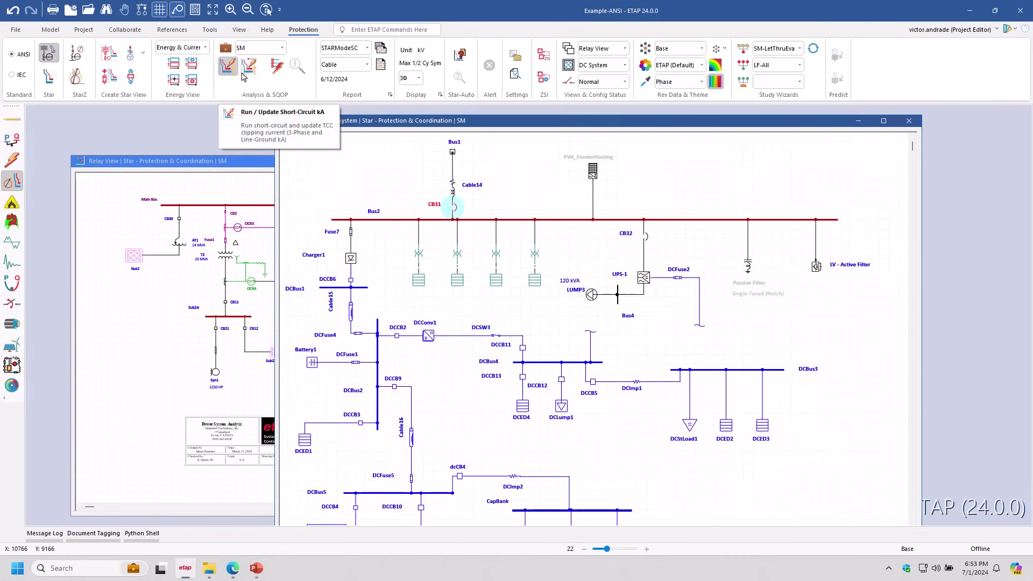
Check the Star output report list and review the SM study case's general settings and bus selection, discarding any changes
click(368, 48)
click(369, 50)
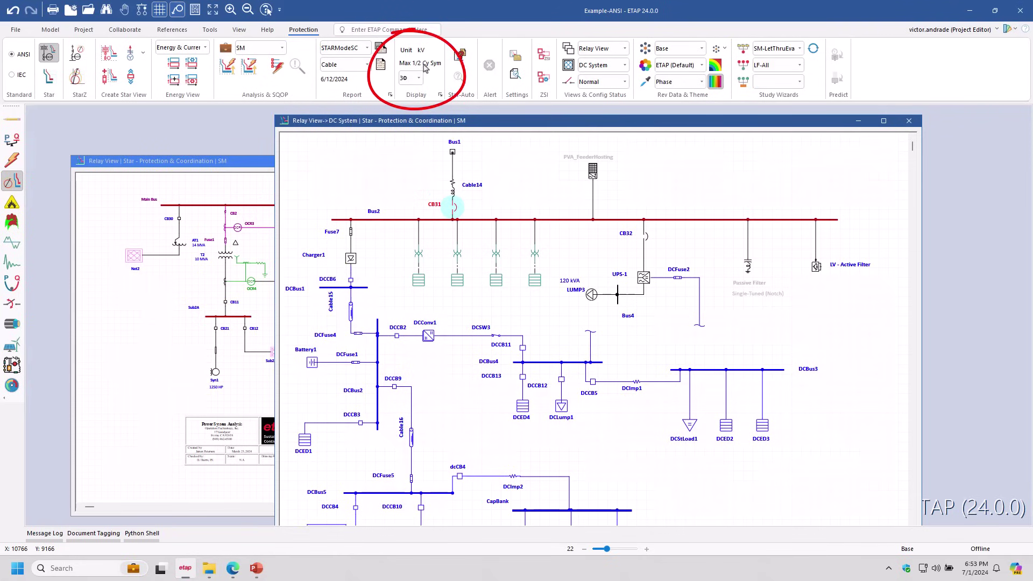
click(226, 49)
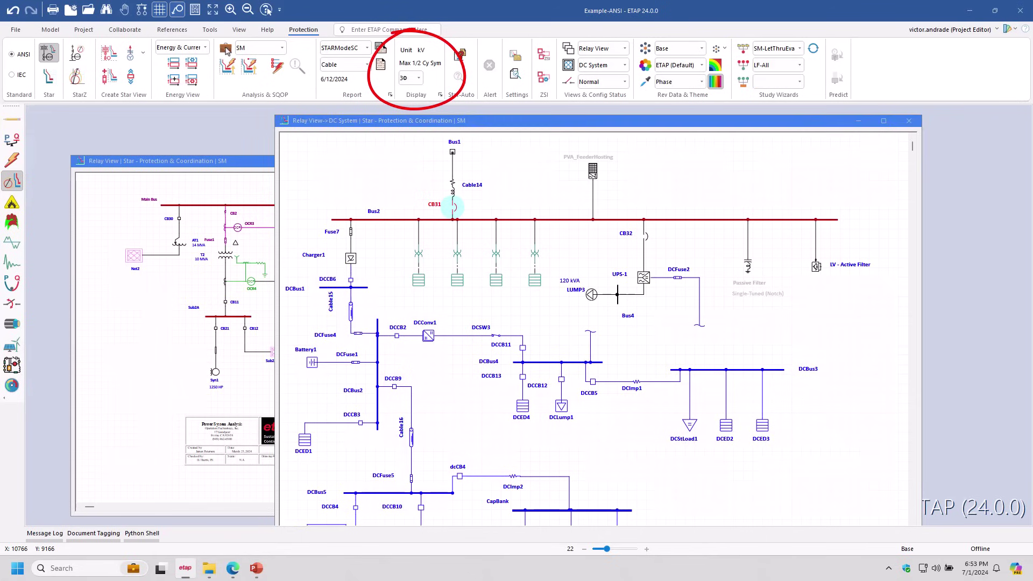
click(587, 335)
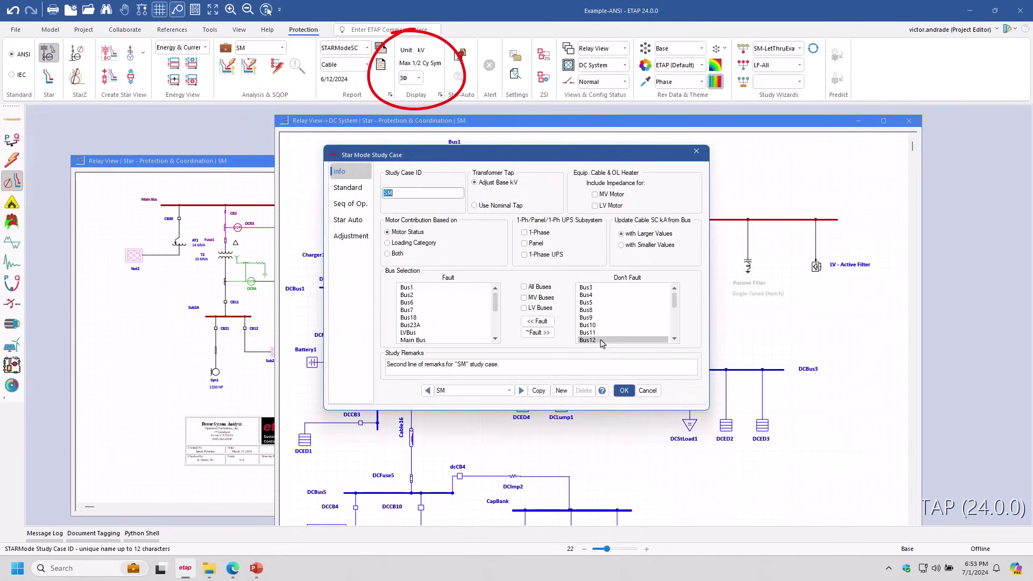
key(Escape)
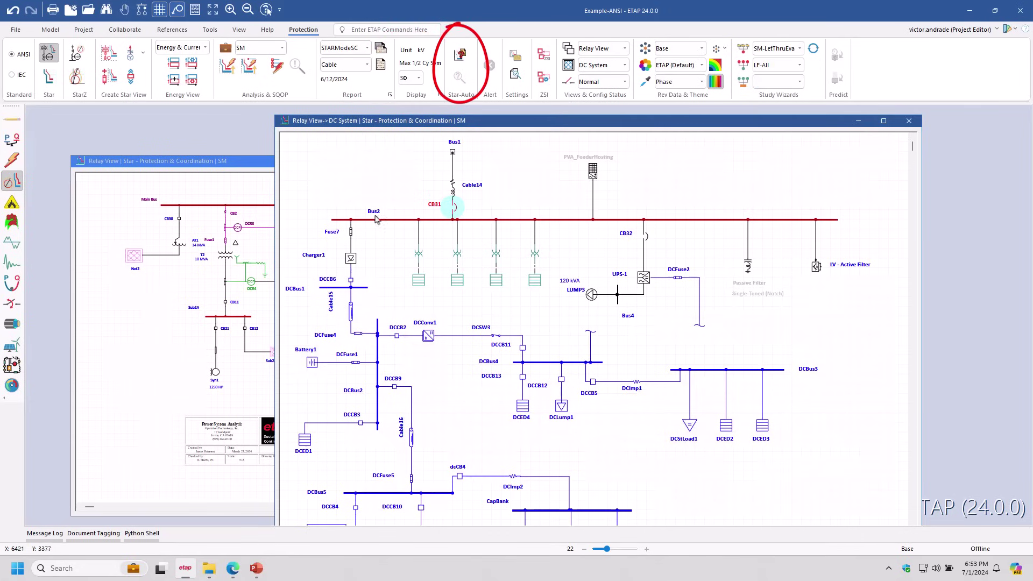
Select the branch from the Sub 3 bus through CB19 and transformer T4 to Bus1 on the Relay View diagram
click(207, 272)
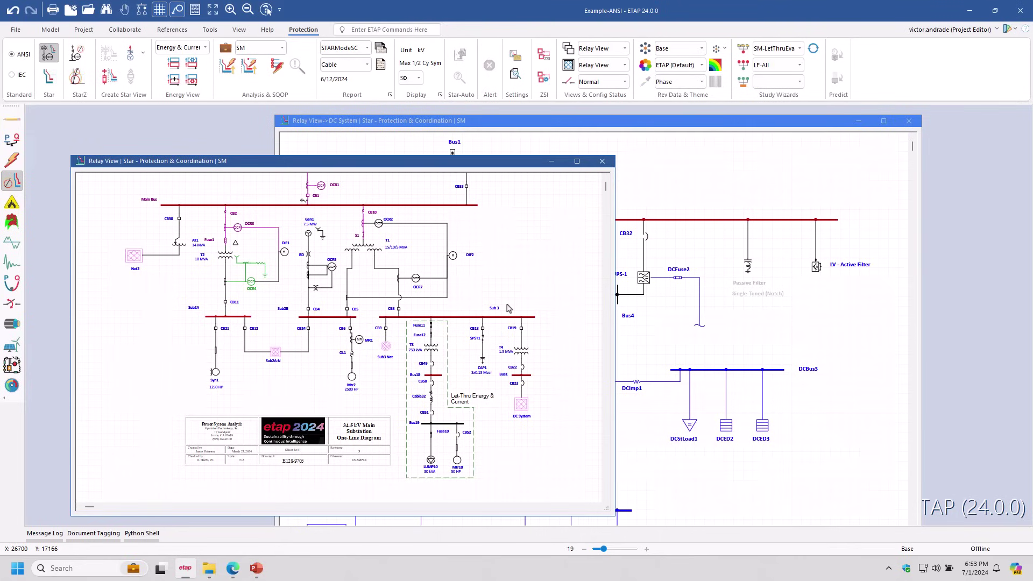
drag(509, 306, 542, 344)
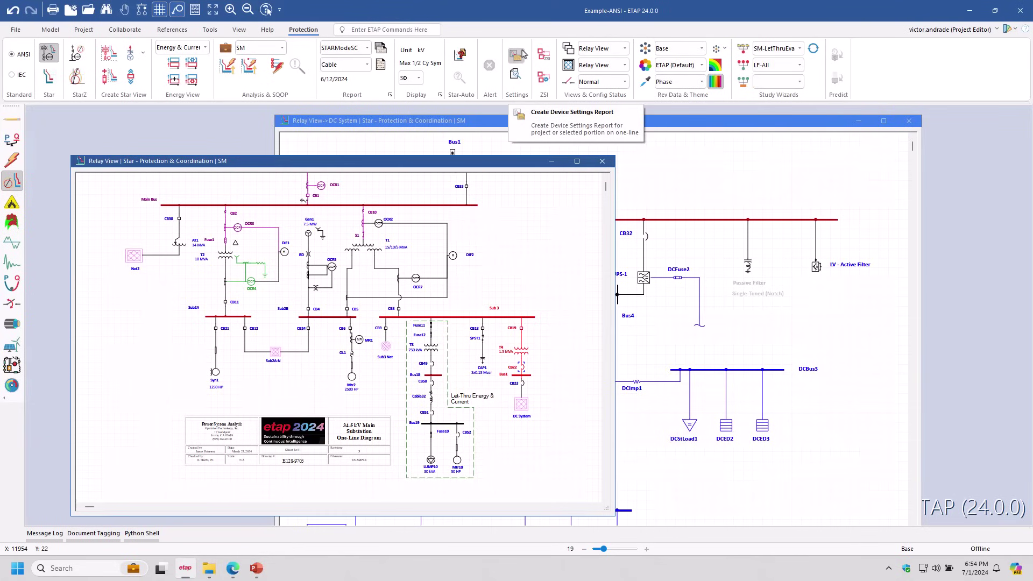
Examine the configuration statuses and data revisions offered in Star mode, keeping Normal and Base
click(625, 82)
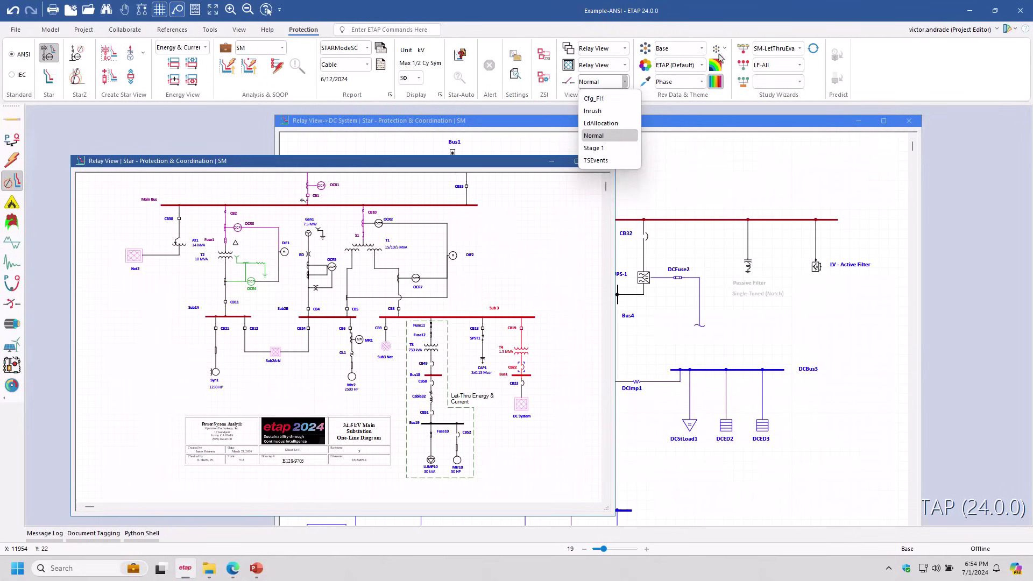
click(702, 49)
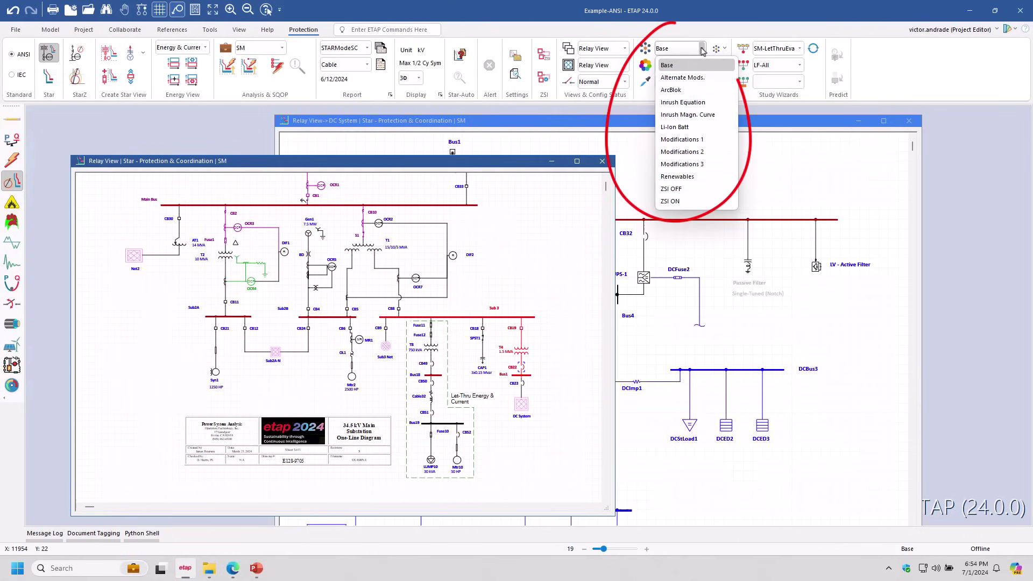
click(811, 39)
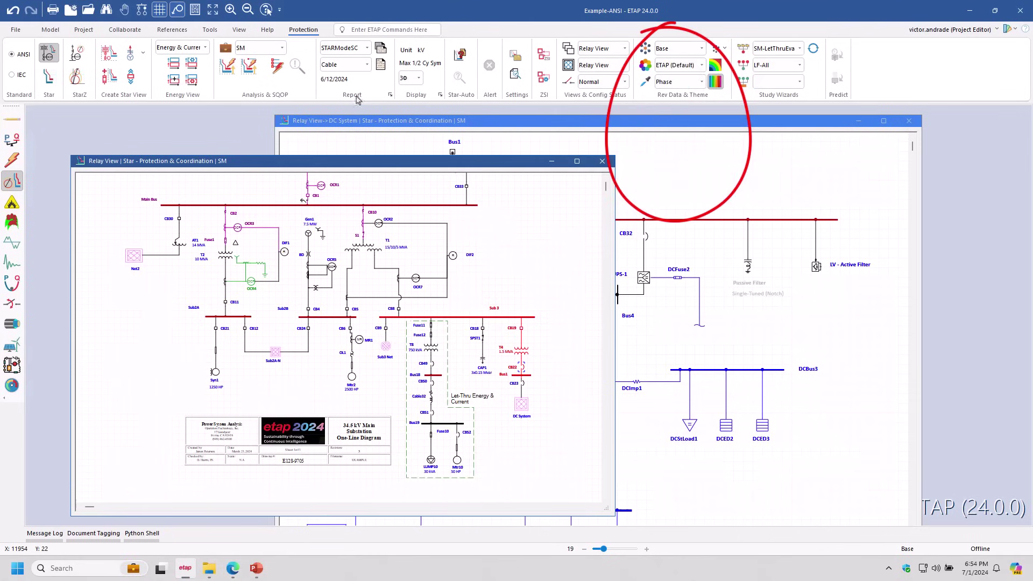
Switch the diagrams to arc flash mode, view the IEC standard's options, and set the standard back to ANSI
click(13, 203)
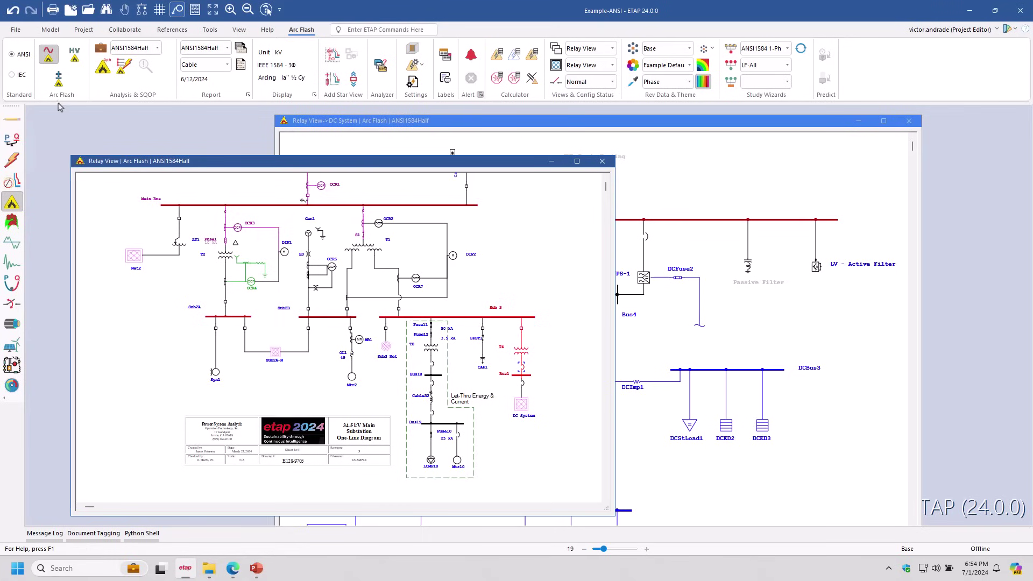
click(15, 78)
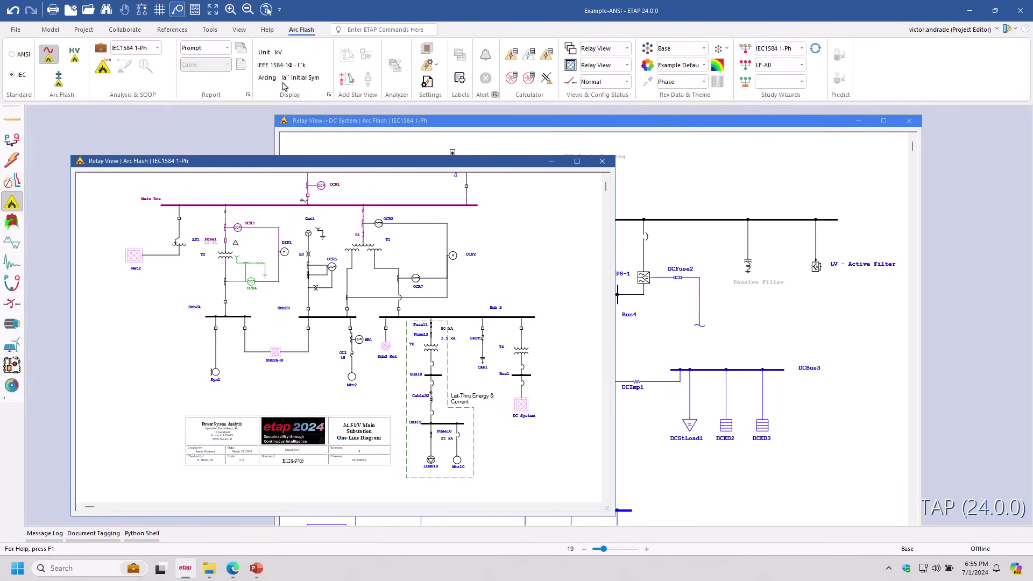
click(12, 54)
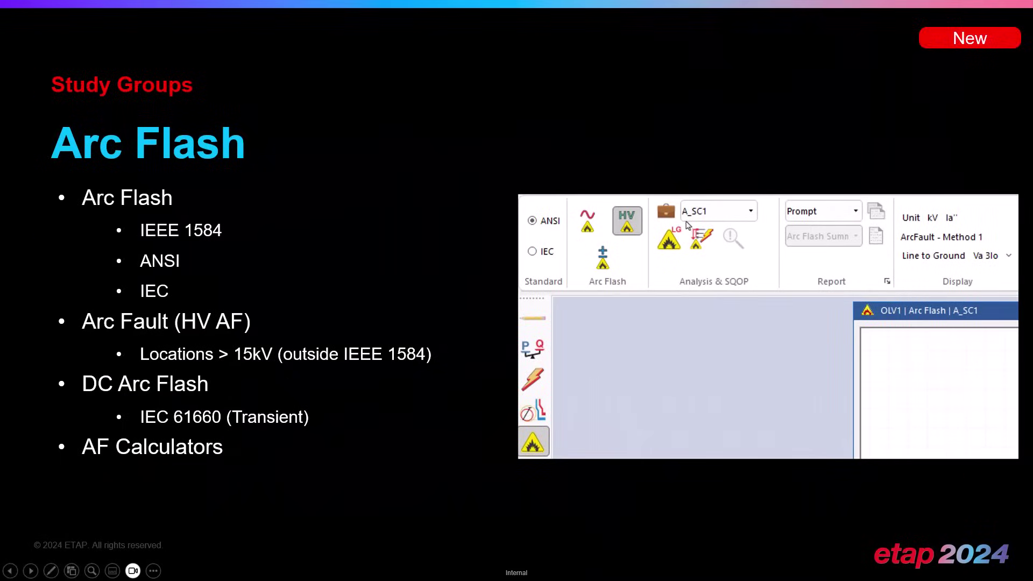
click(208, 233)
click(178, 289)
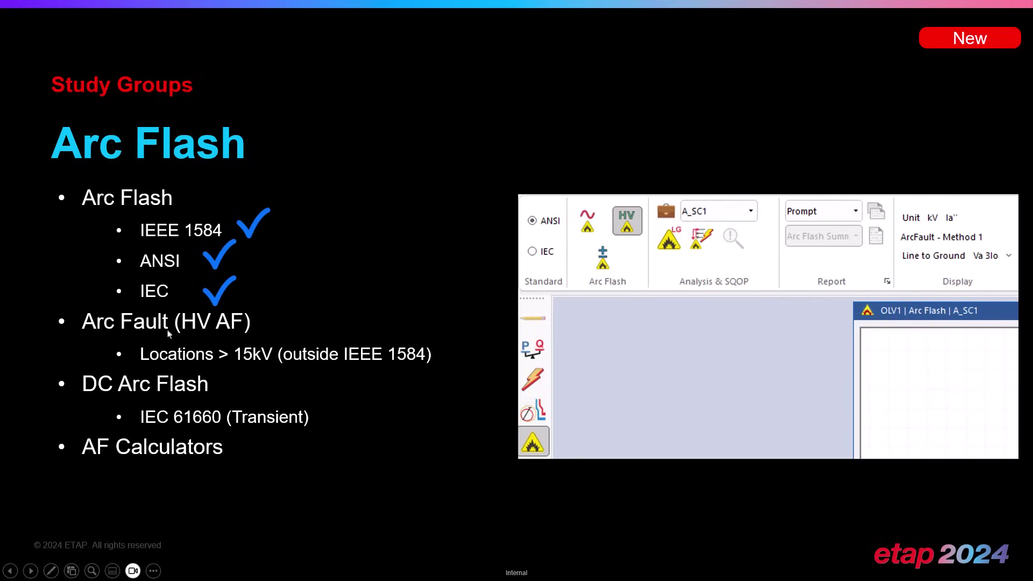
click(100, 331)
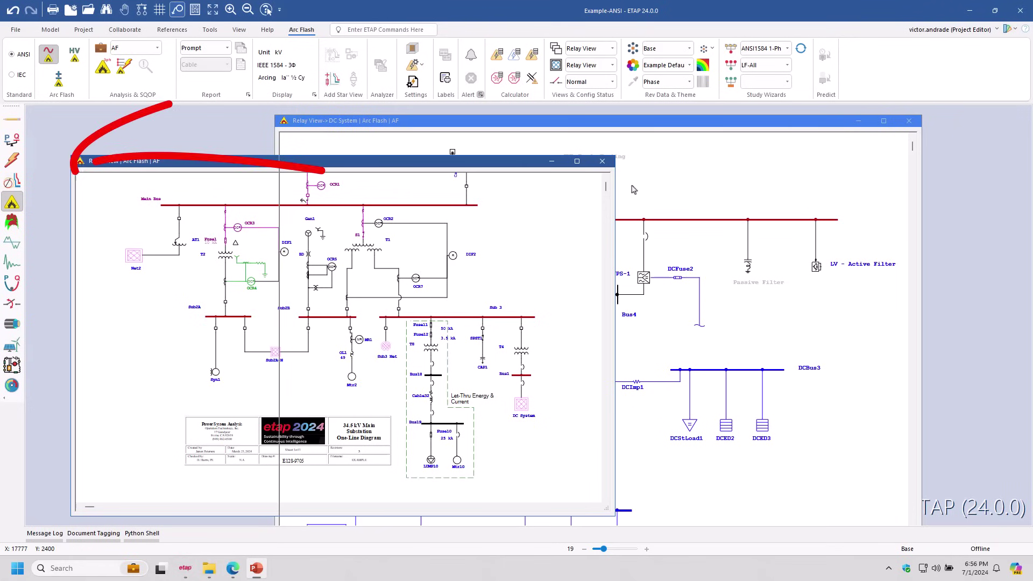
Bring the DC System diagram to the front and return to the main Relay View diagram
click(355, 165)
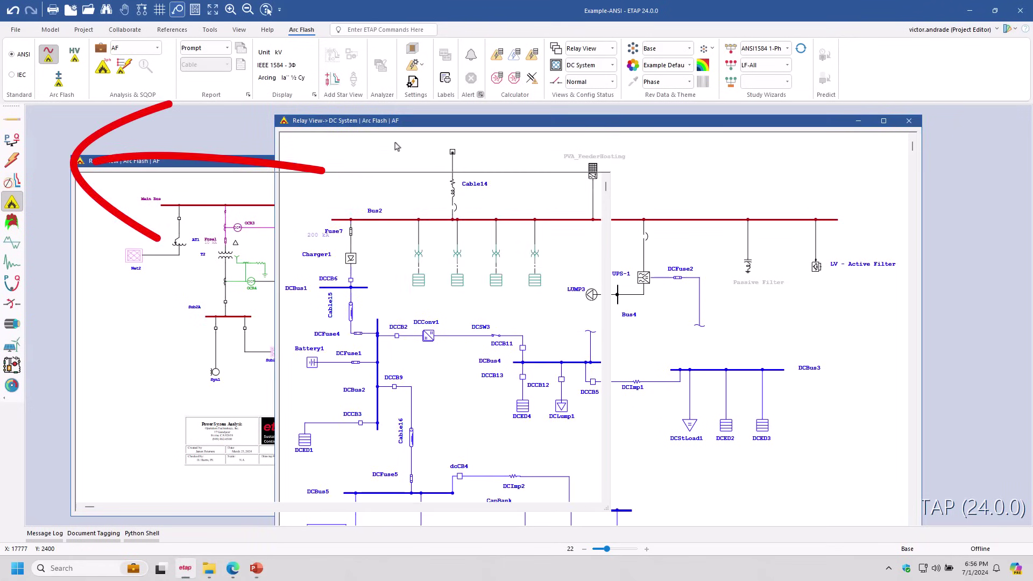
click(211, 165)
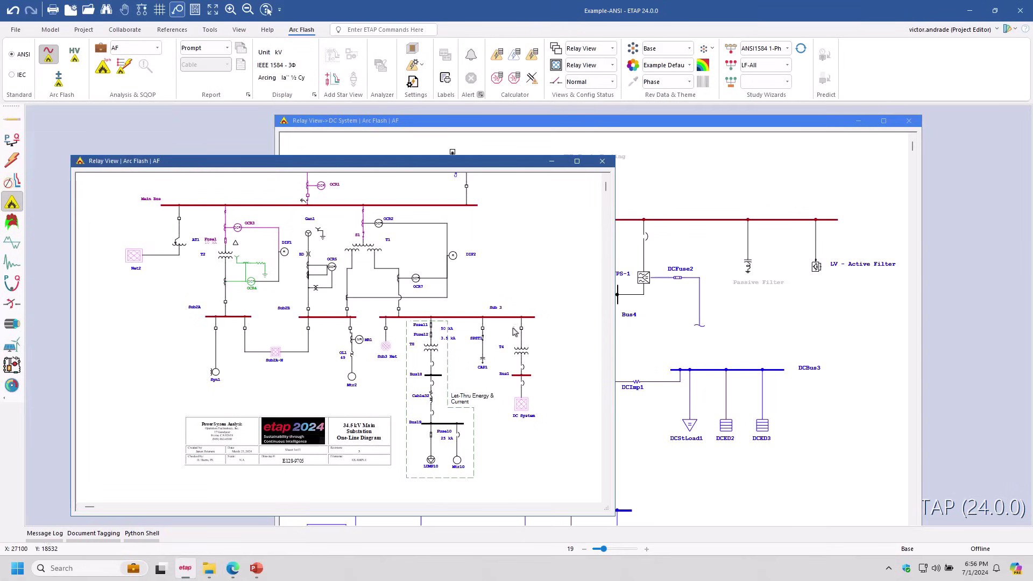
Select transformer T4 on the Relay View diagram, then open the arc flash Enclosure Editor and close it without changes
click(521, 368)
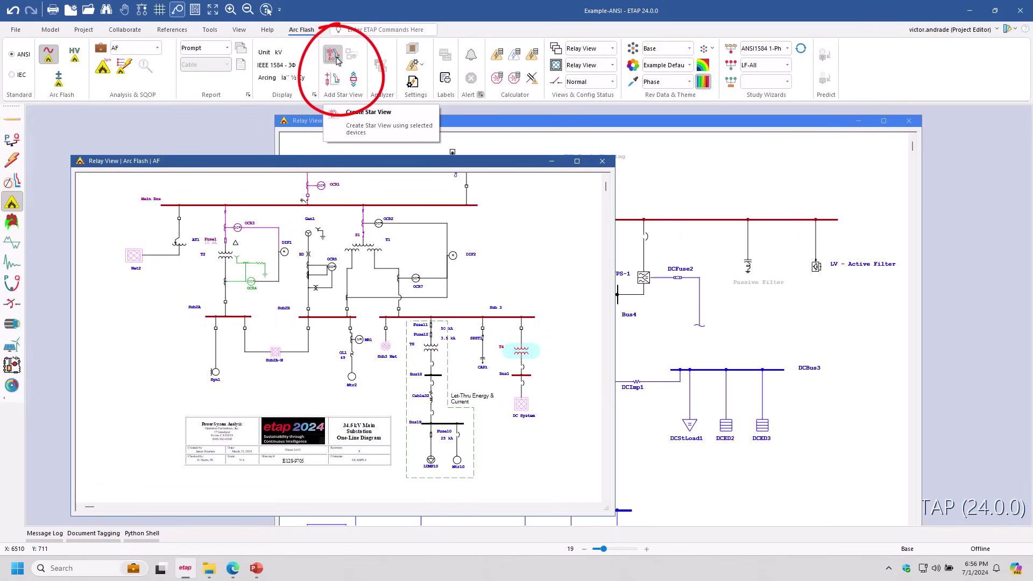
click(337, 57)
mouse_move(412, 28)
mouse_down()
mouse_move(396, 100)
mouse_move(435, 53)
mouse_move(415, 28)
mouse_up()
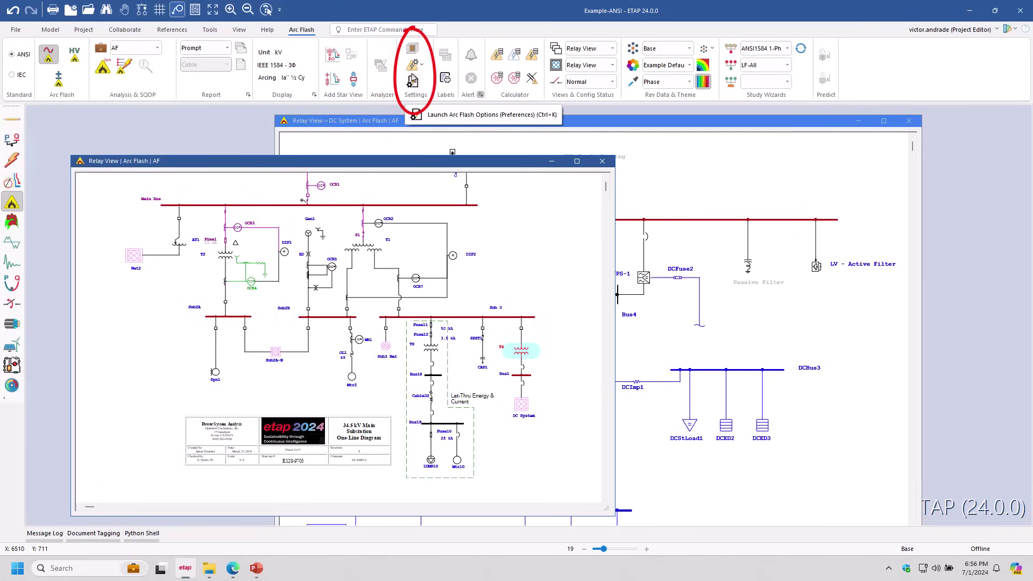
click(411, 50)
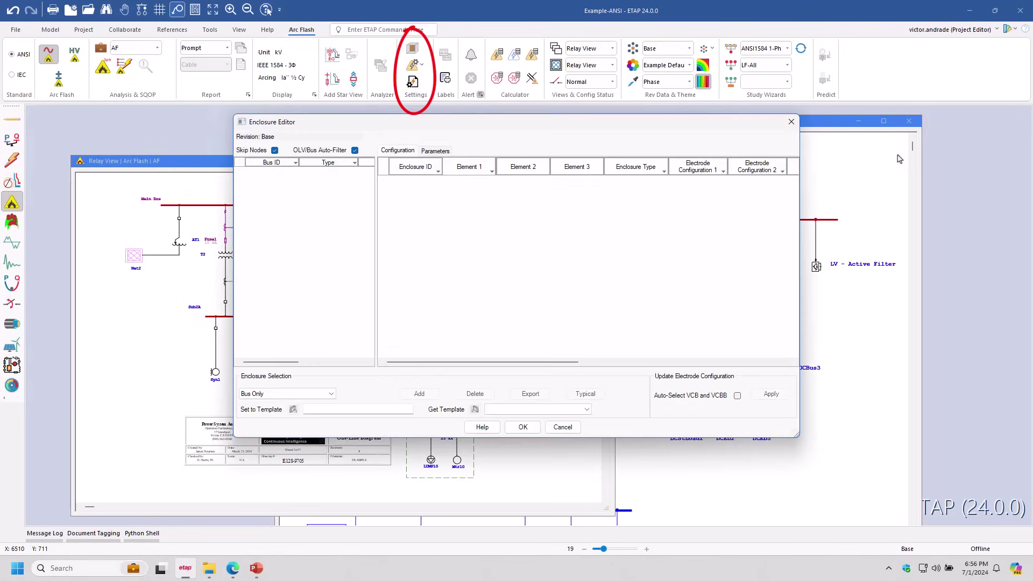
click(792, 122)
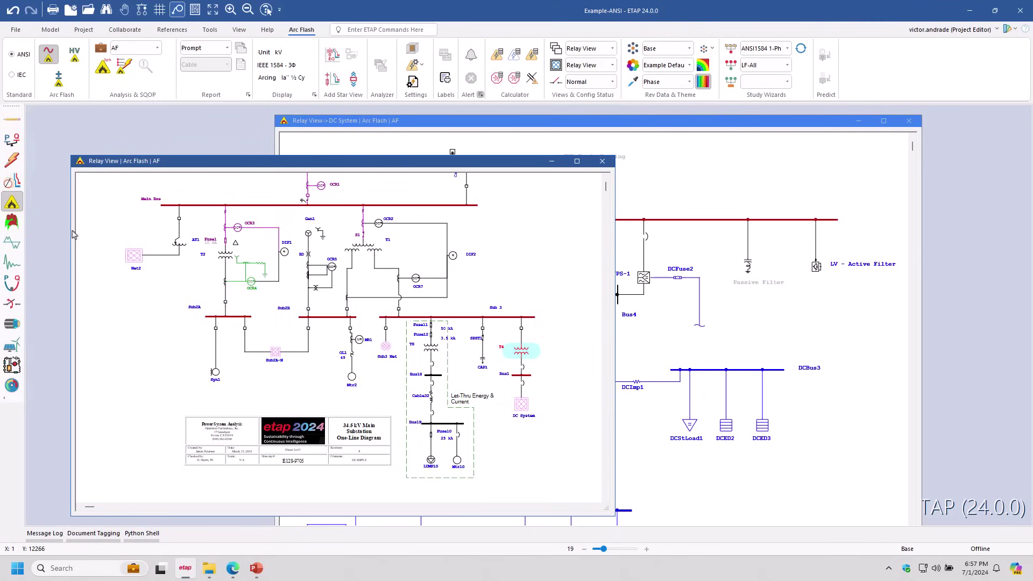
View the ground grid safety tools, then switch the diagrams to harmonic analysis in the power quality and reliability group
click(11, 225)
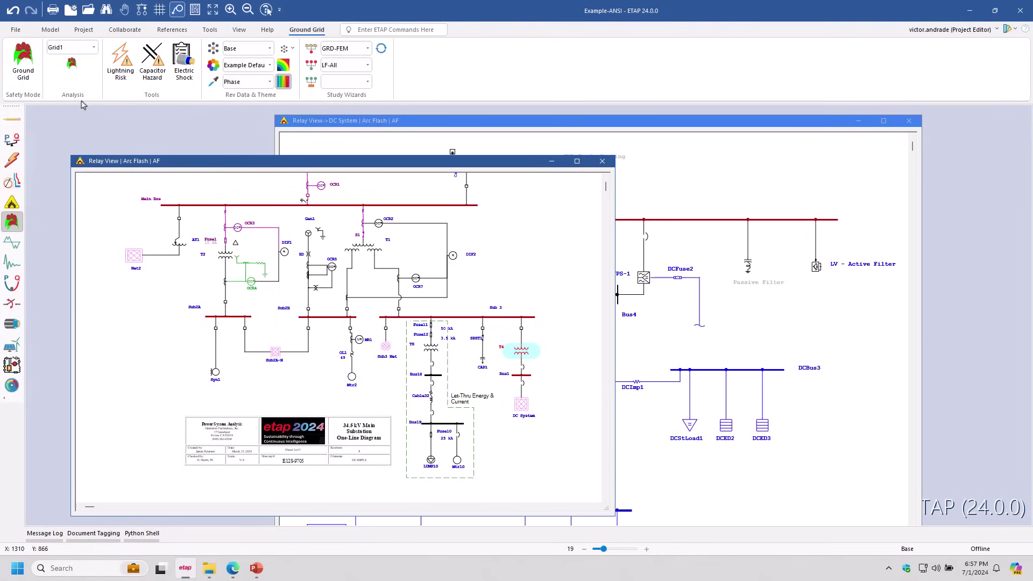
click(11, 242)
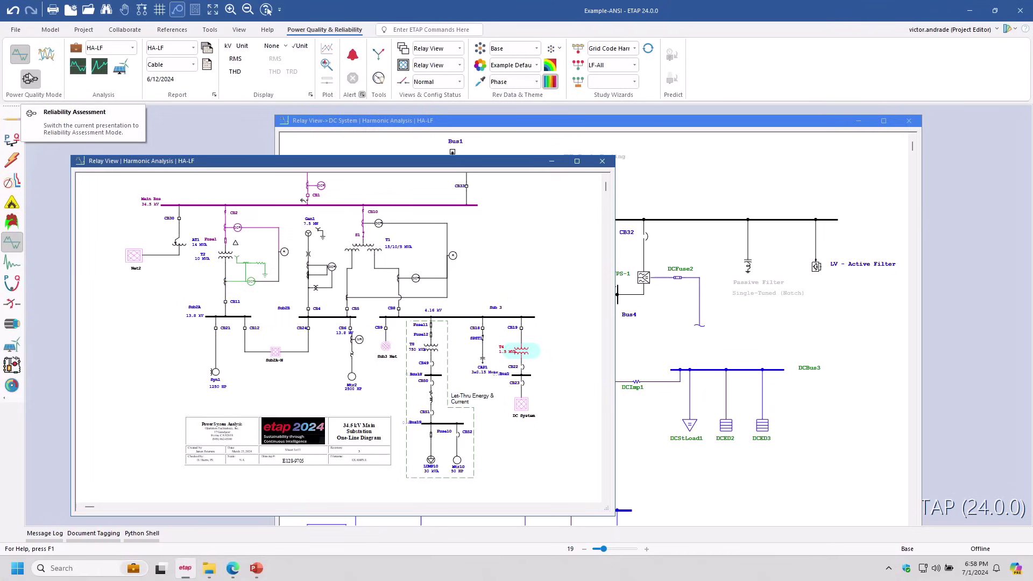
Switch the diagrams to transient stability analysis and on to motor acceleration mode, viewing the dynamic motor starting tools
click(11, 266)
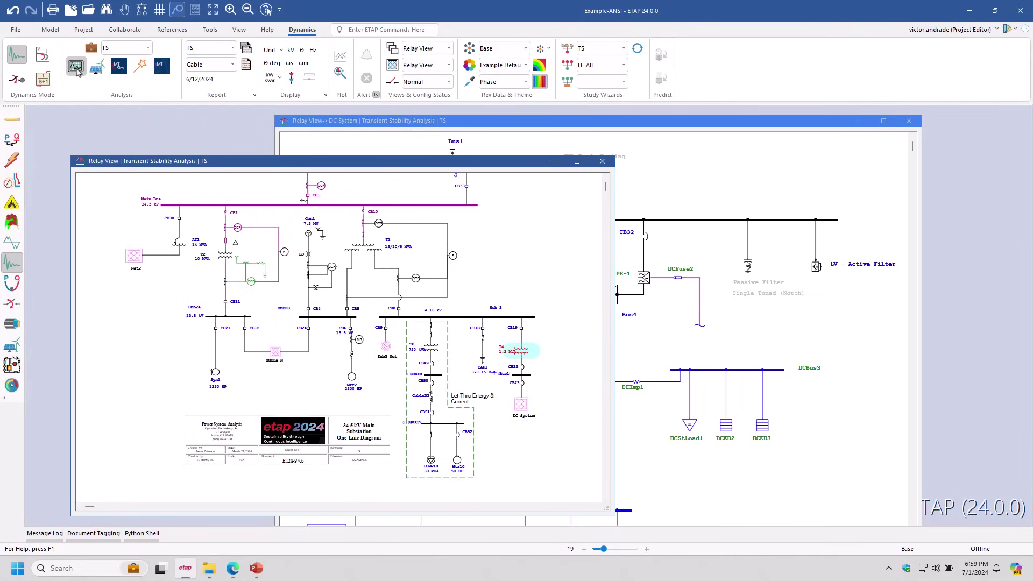
click(16, 80)
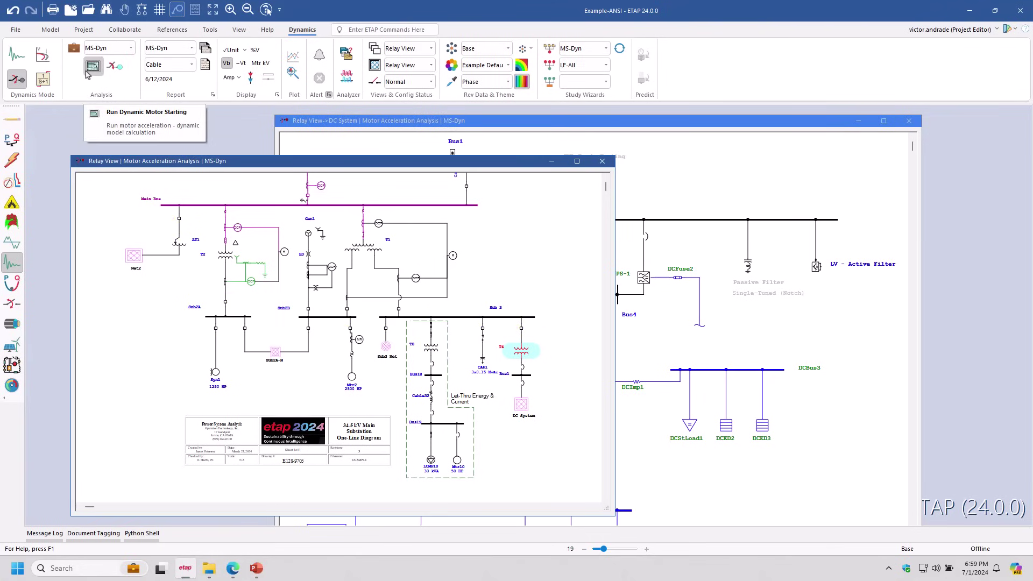
click(91, 67)
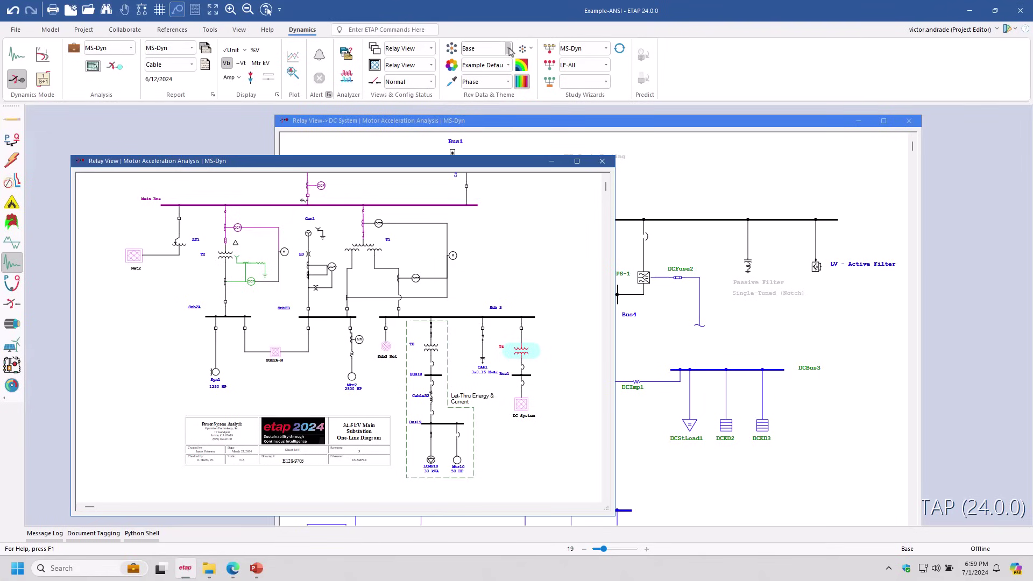
Switch the diagrams to optimal power flow analysis and on to switching sequence mode
click(12, 288)
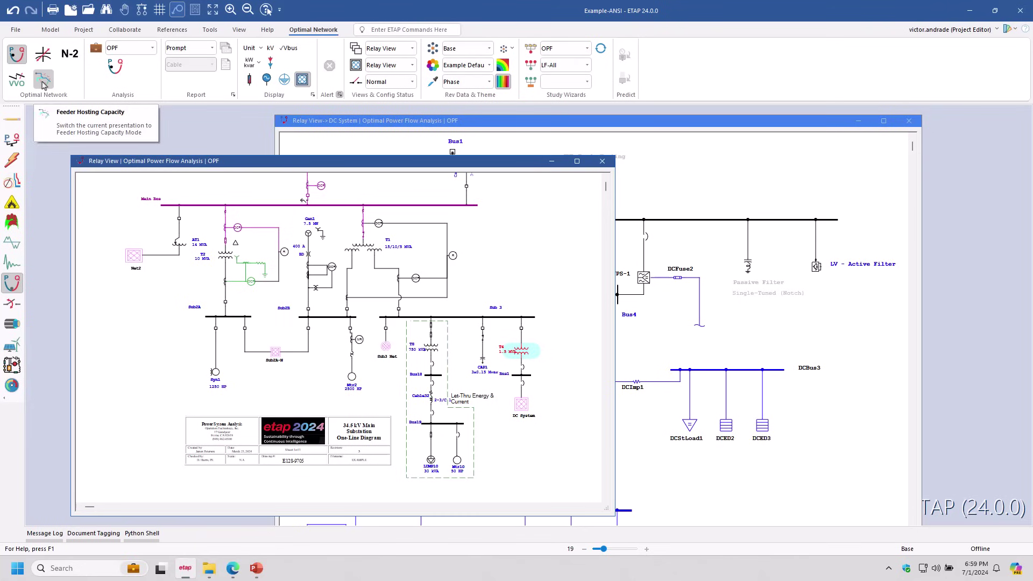
click(12, 305)
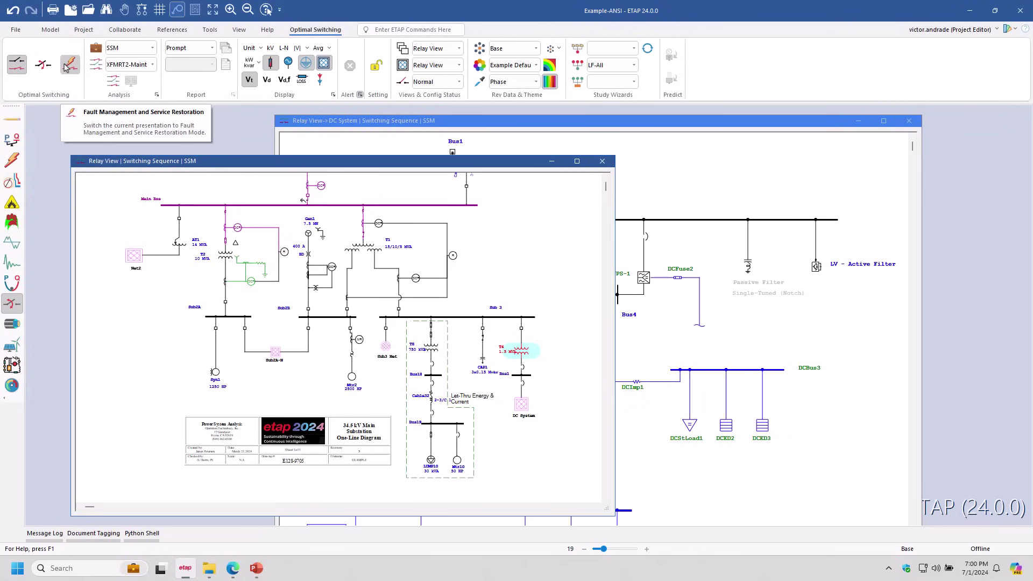
View the cable systems tools for the UGS2 raceway, then switch the diagrams to the renewables time-series load flow mode
click(16, 330)
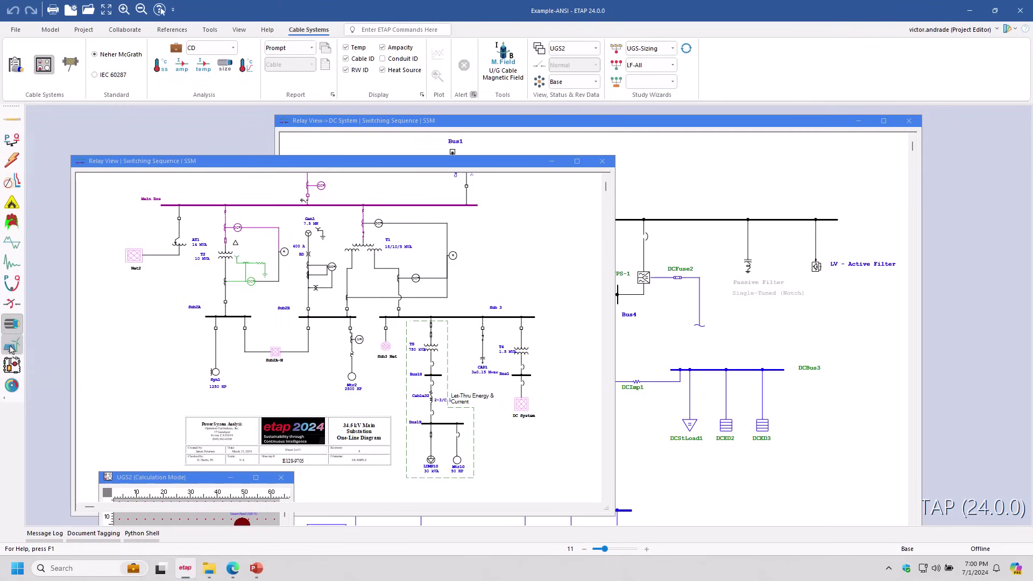
click(11, 348)
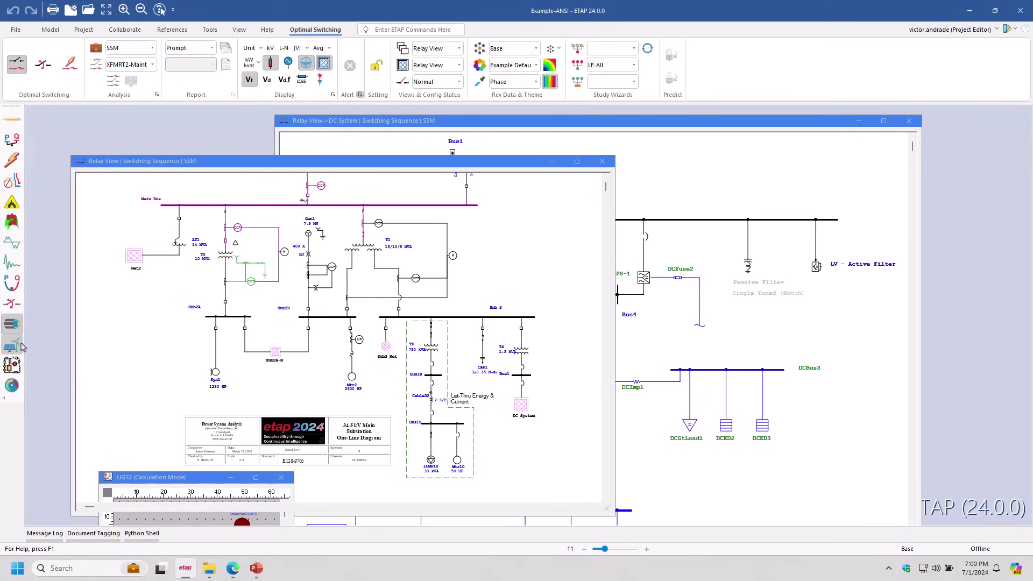
click(17, 347)
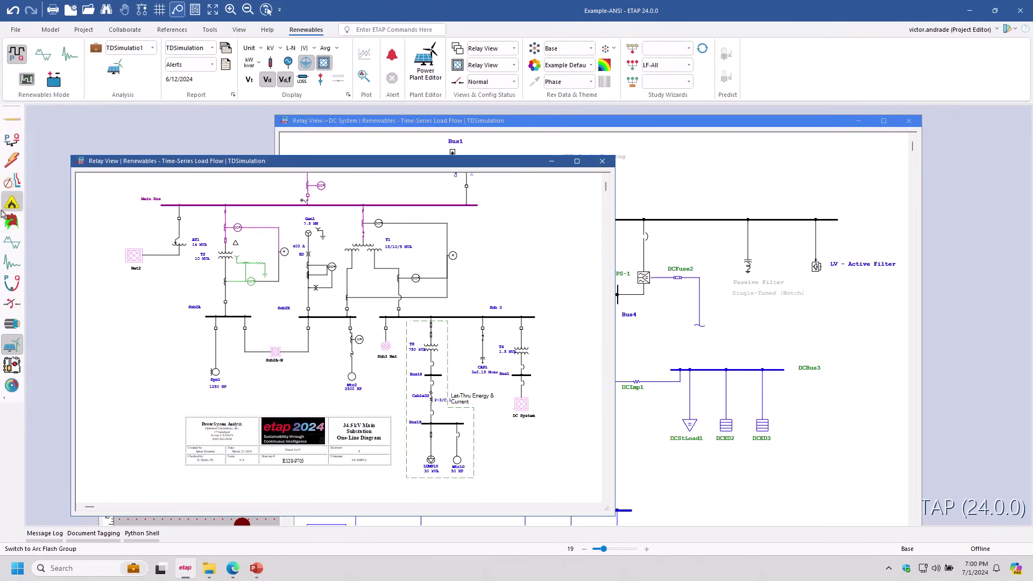
Bring up control system diagram CSD1 in the control systems group and put it in edit mode
click(11, 371)
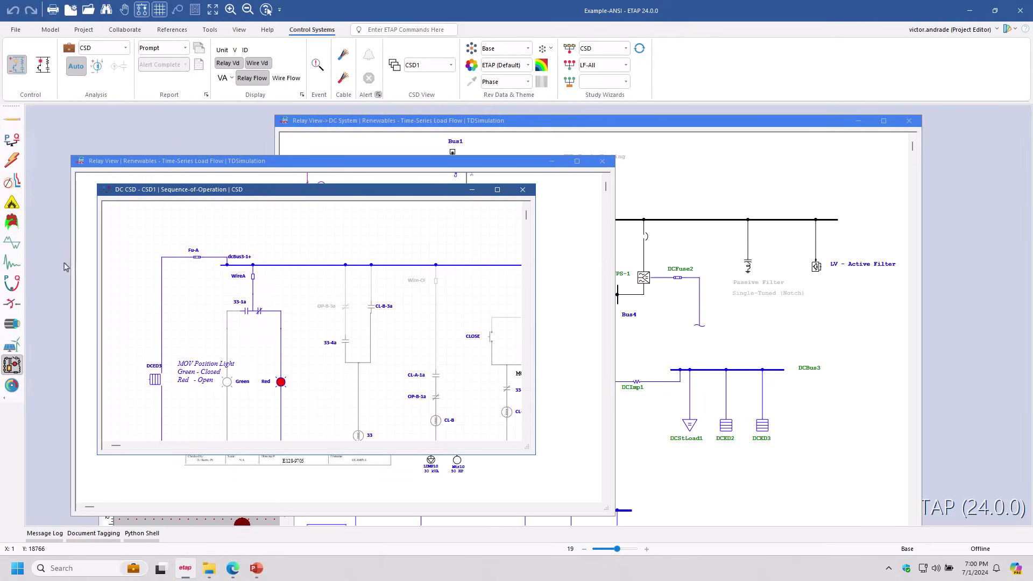
click(13, 119)
key(alt+Tab)
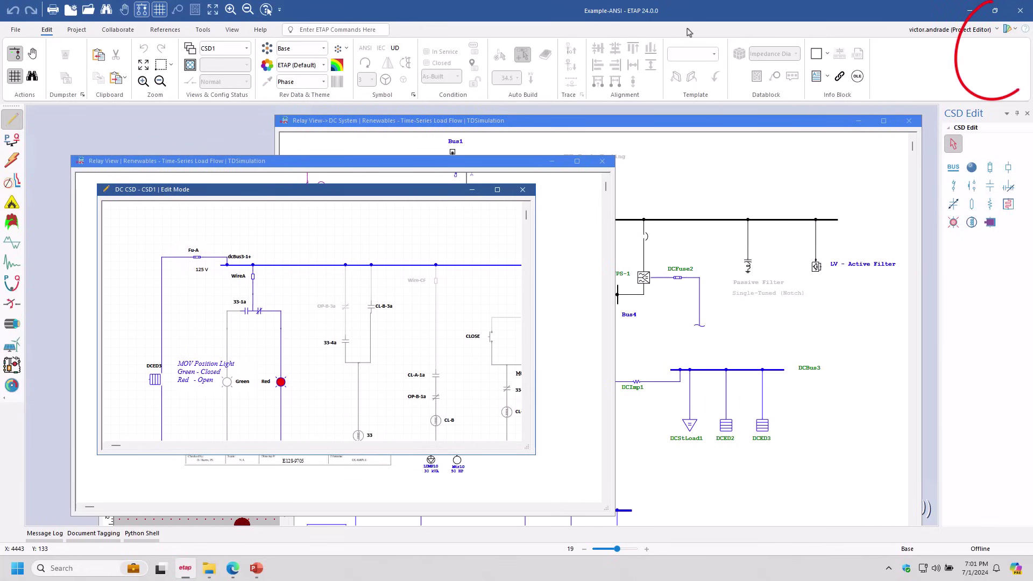
Try a green Colorful theme for the interface and set the theme back to Blue
click(1016, 30)
click(1004, 48)
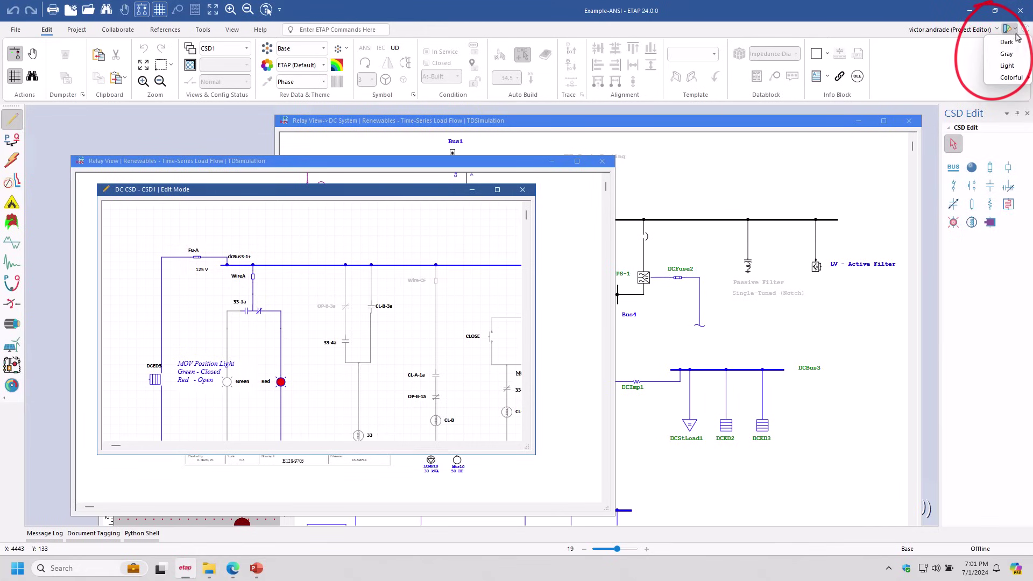
mouse_move(1015, 85)
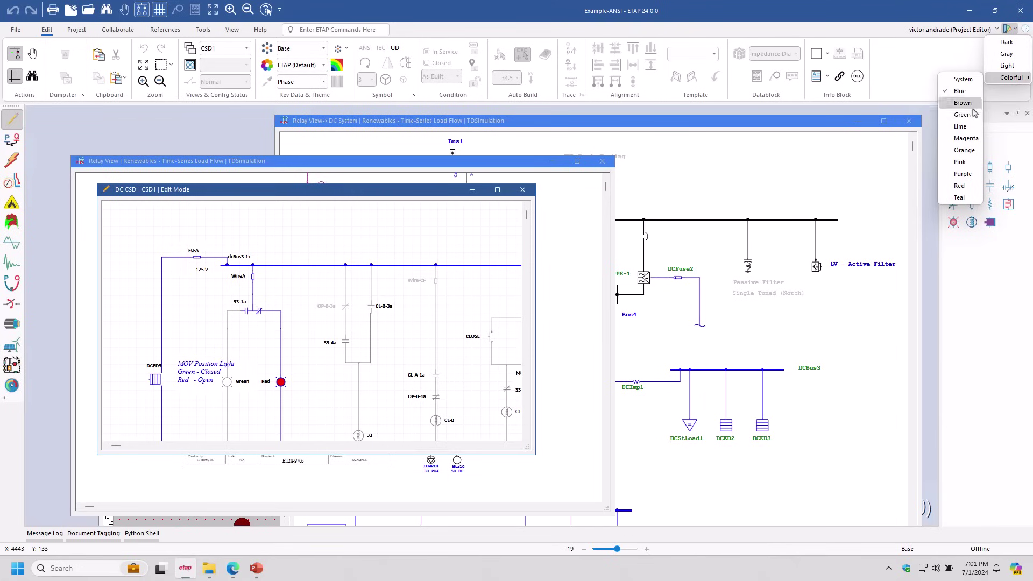
click(963, 128)
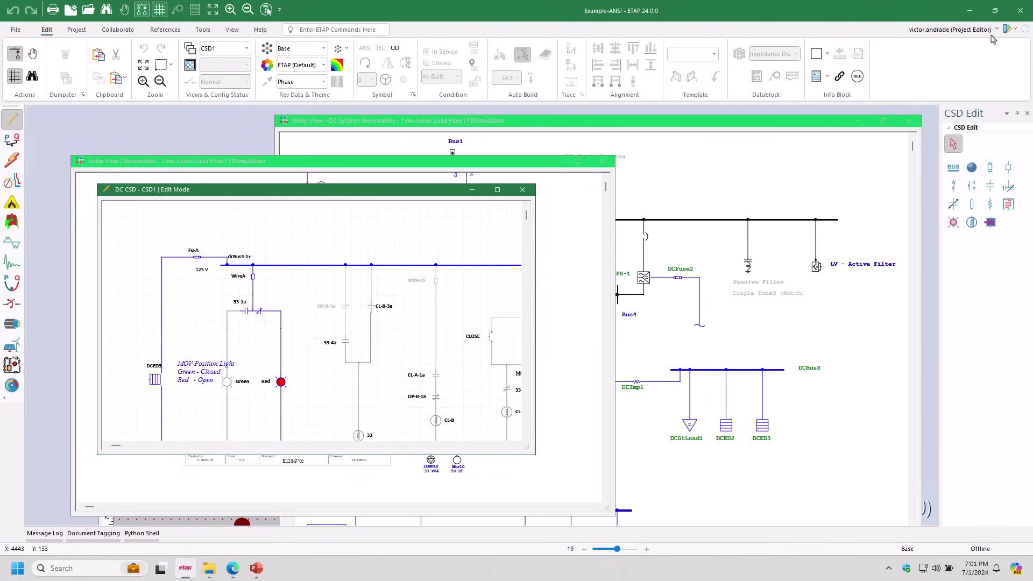
click(1007, 29)
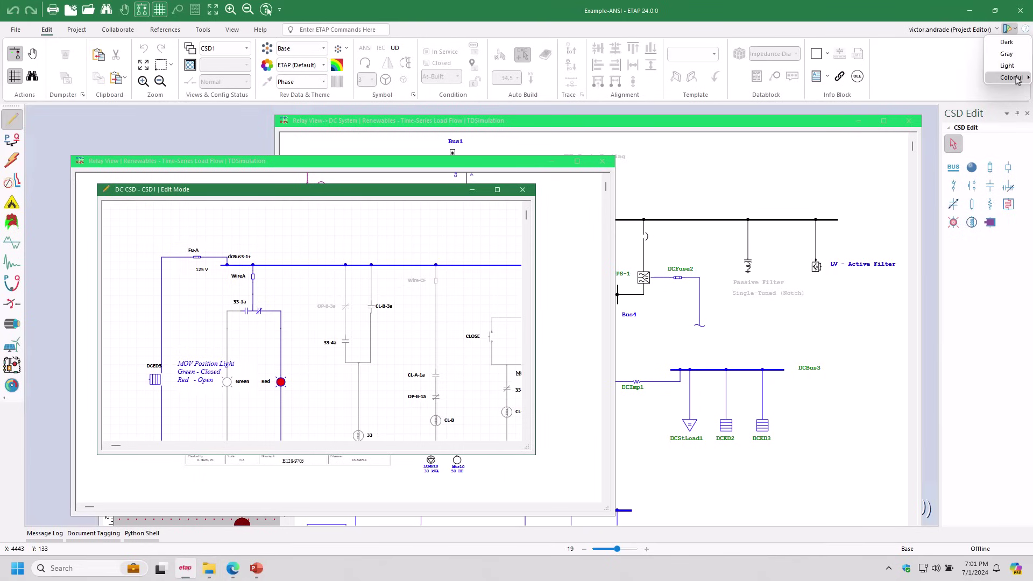
mouse_move(1017, 79)
click(961, 93)
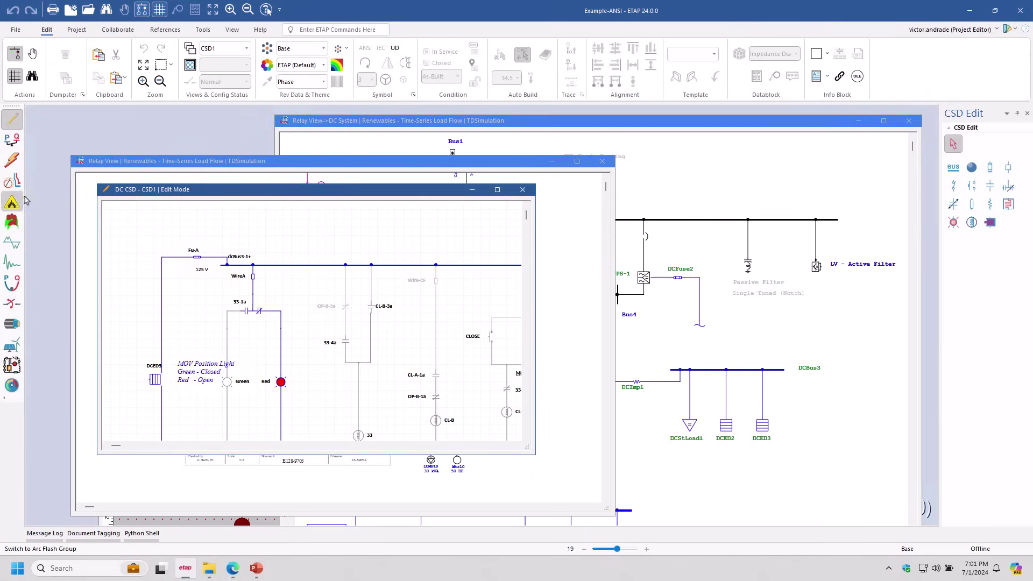
Switch the Relay View diagrams to load flow analysis mode and run the load flow with the LF Report study case
click(13, 143)
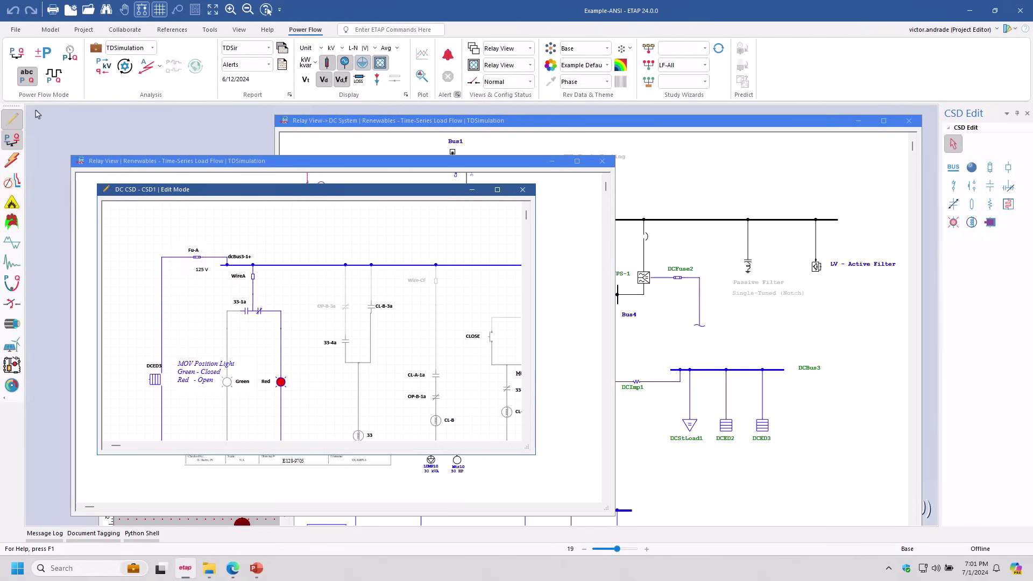
click(21, 57)
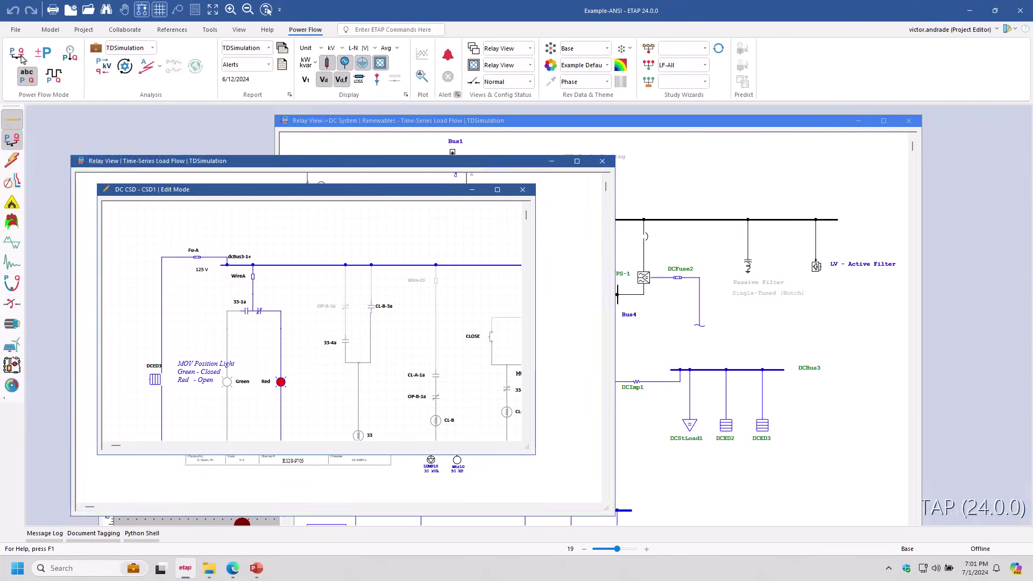
click(18, 143)
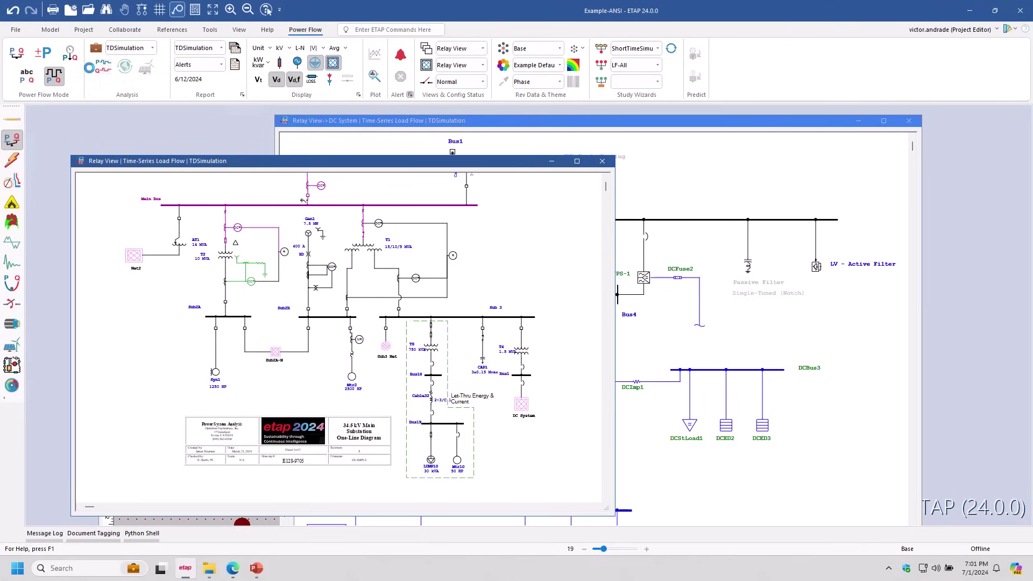
click(16, 52)
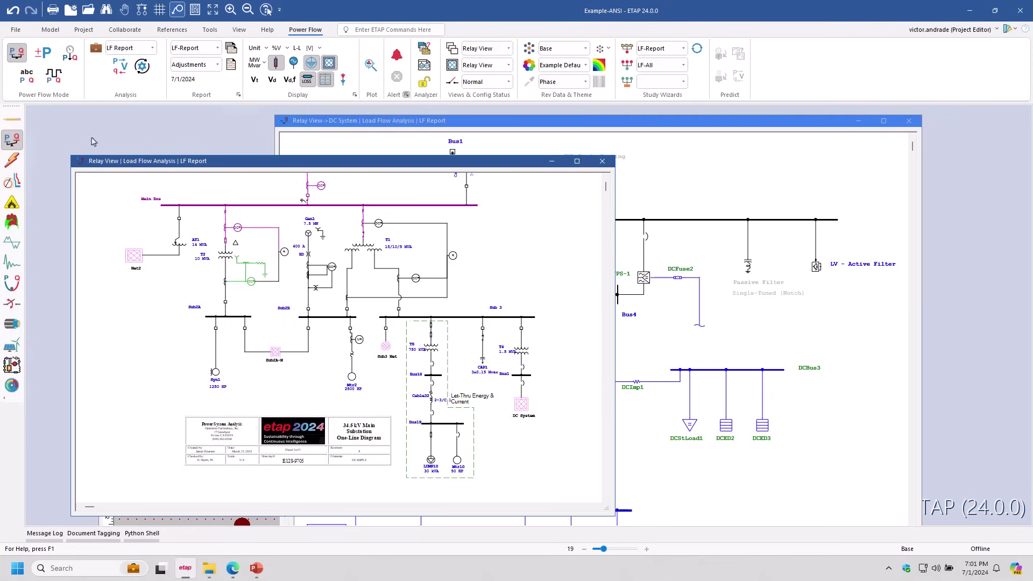
click(120, 66)
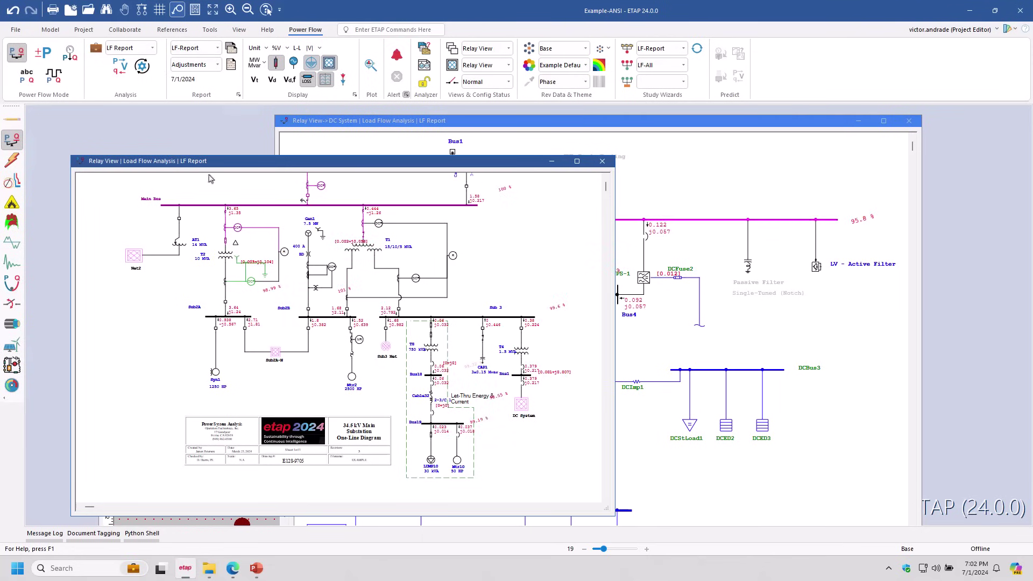
Show the power flow direction arrows on the load flow results and hide them again
click(344, 81)
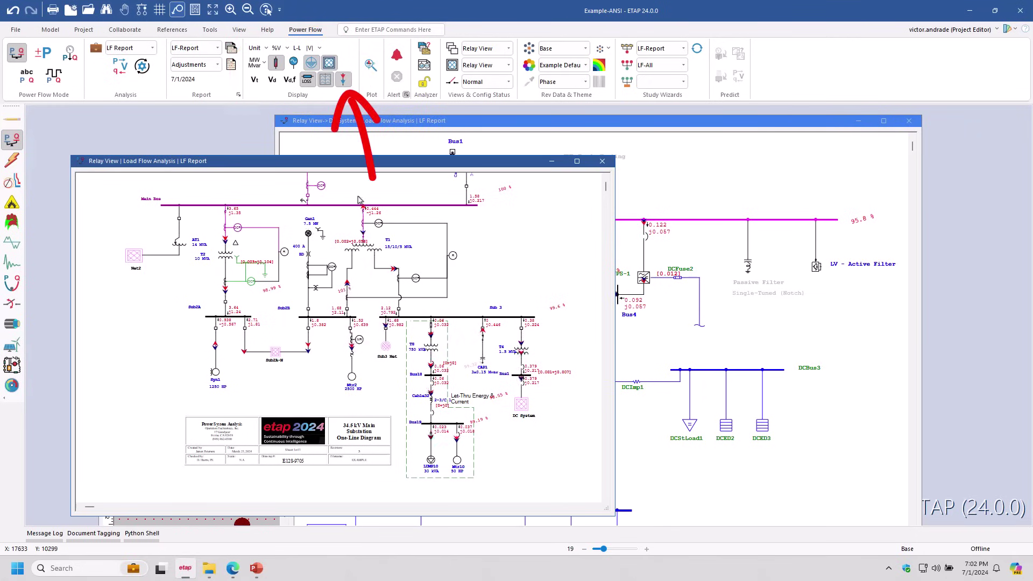
click(346, 80)
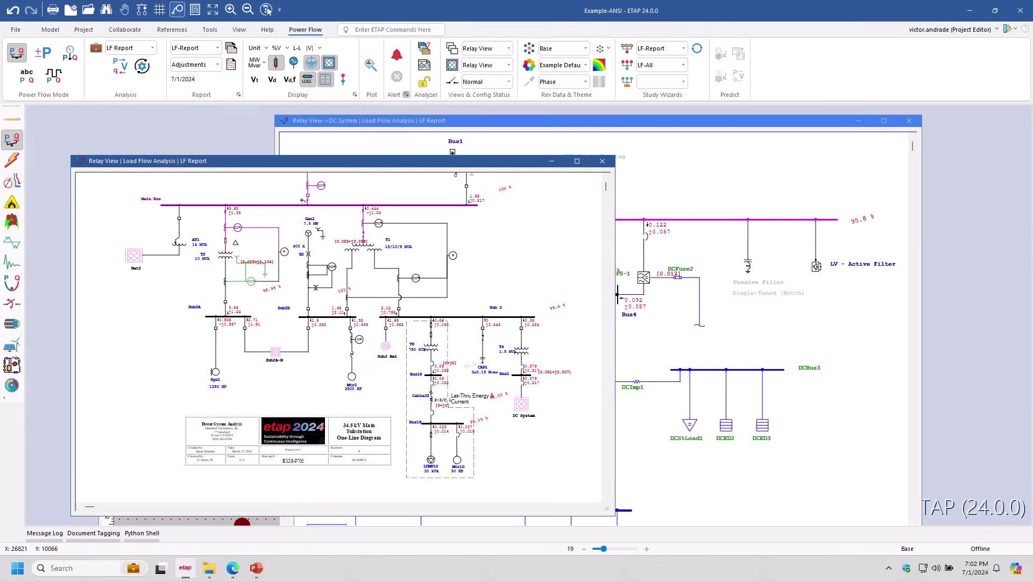
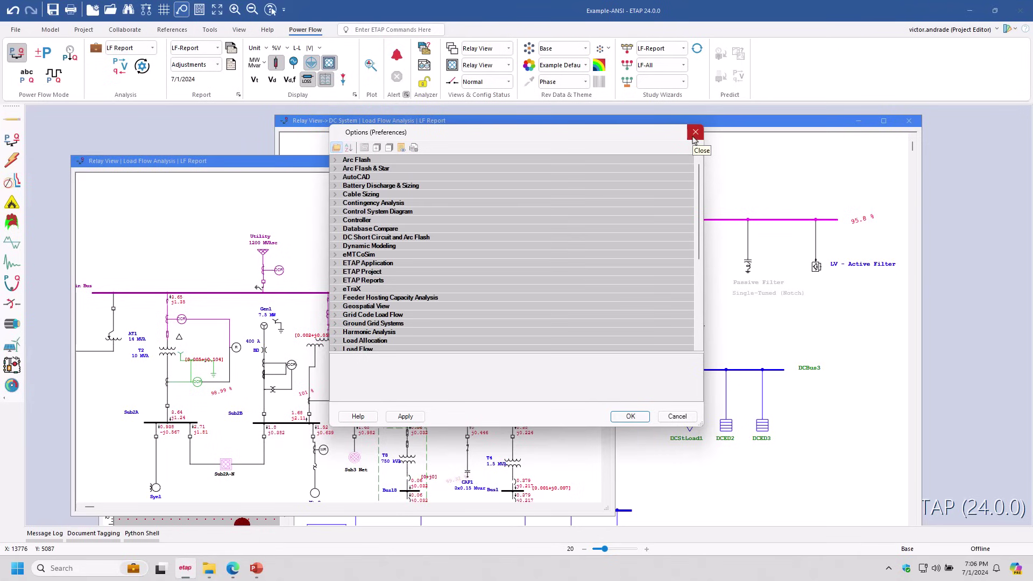
Close the Options (Preferences) dialog, then view the ETAP LaunchPad with its recent projects and close it
click(695, 134)
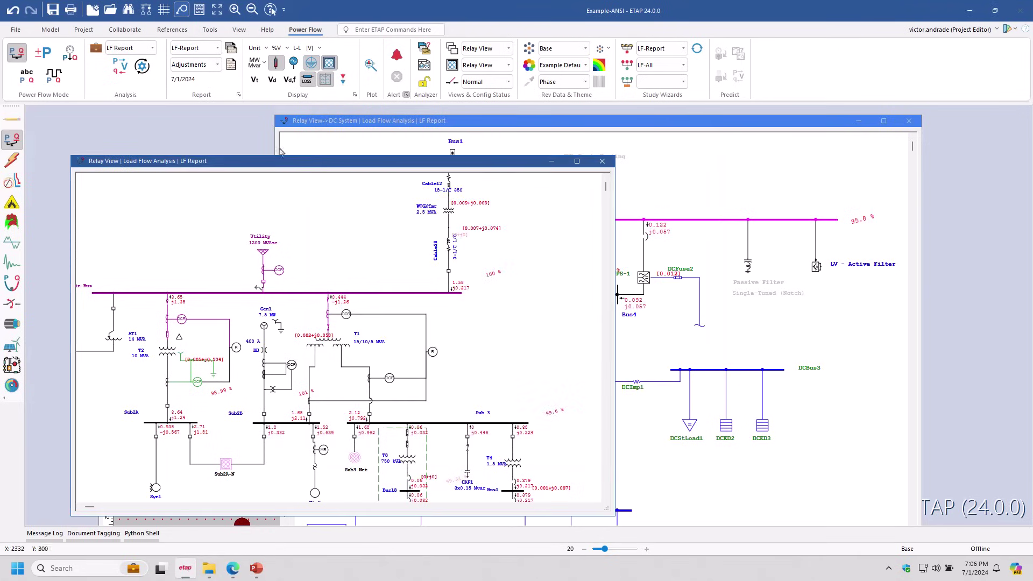
click(16, 29)
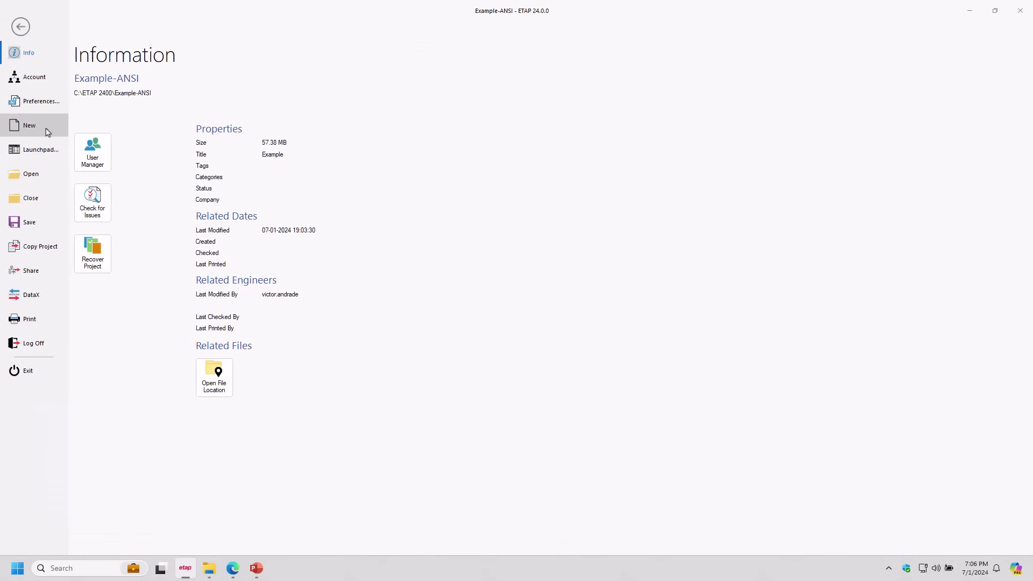
click(43, 149)
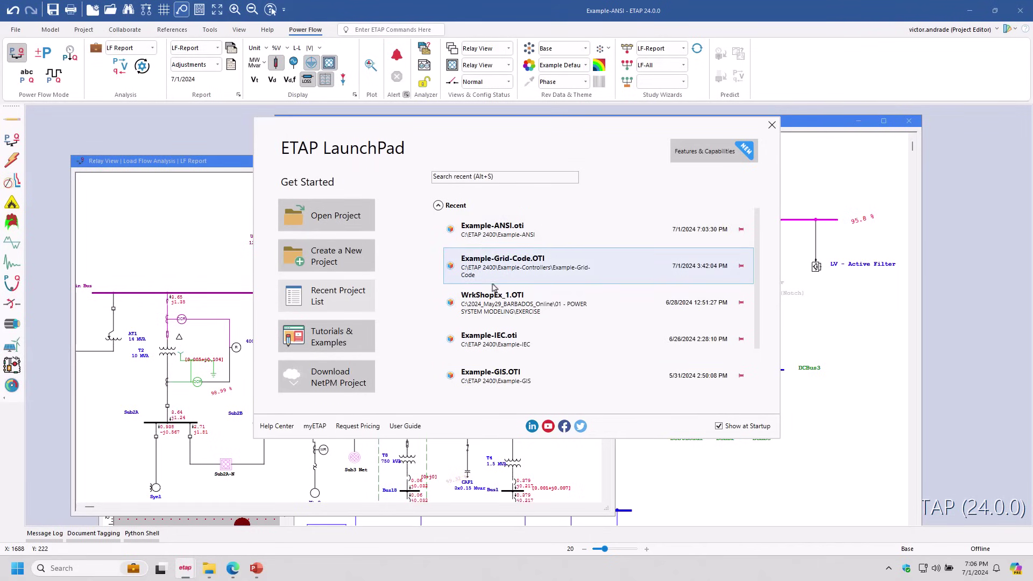
click(772, 125)
Examine the project's DataX exchange options for ETAP Network and for CAD
click(17, 31)
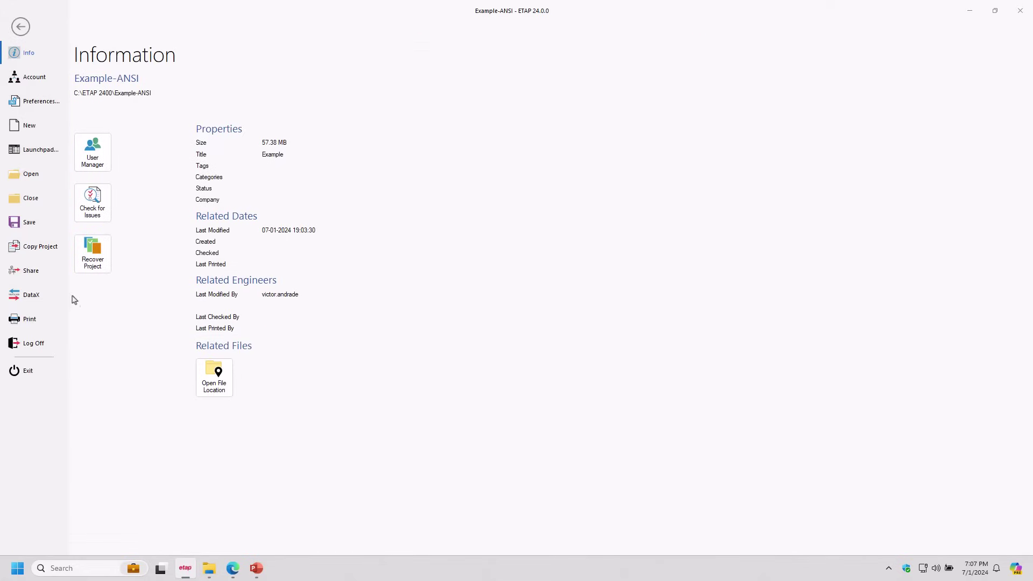
click(43, 299)
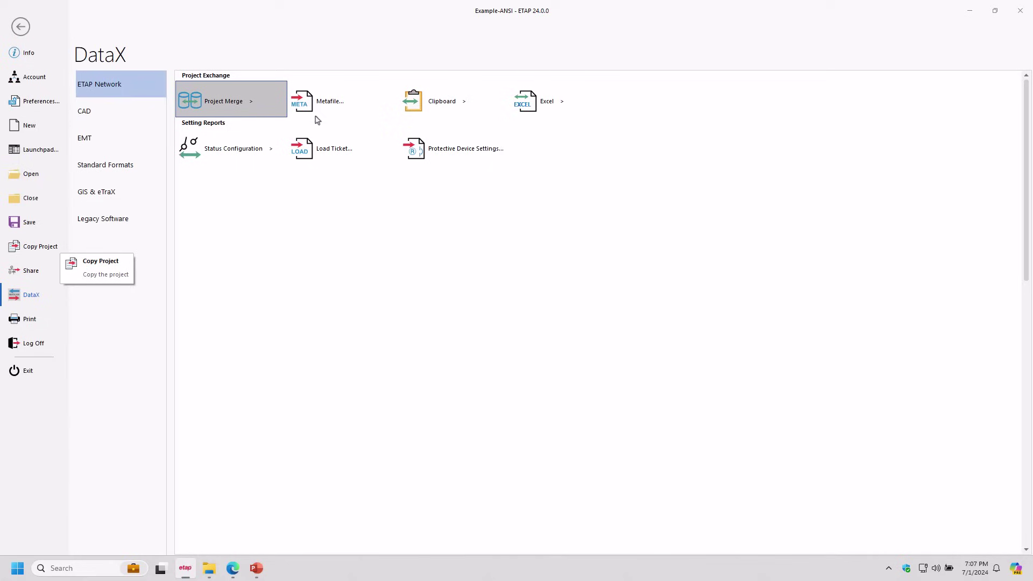
click(123, 120)
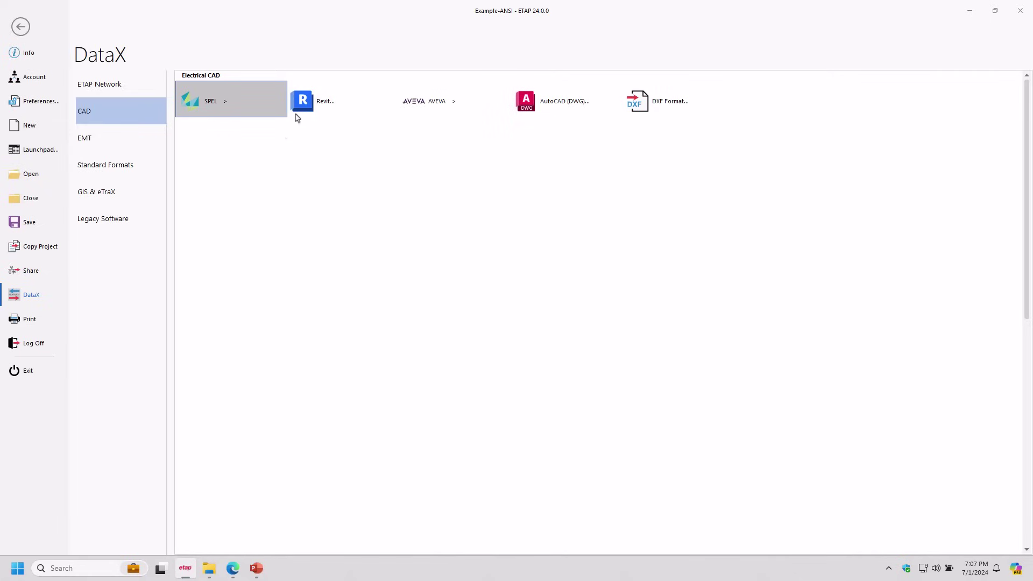
Examine the DataX options for EMT, Standard Formats, GIS & eTraX and Legacy Software, and return to the one-line diagrams
click(127, 147)
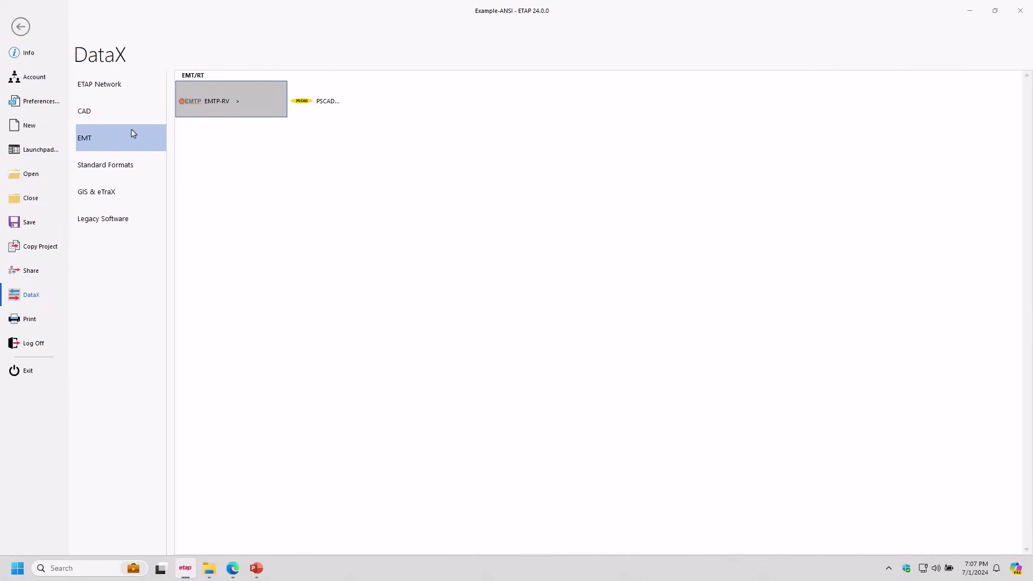
click(136, 170)
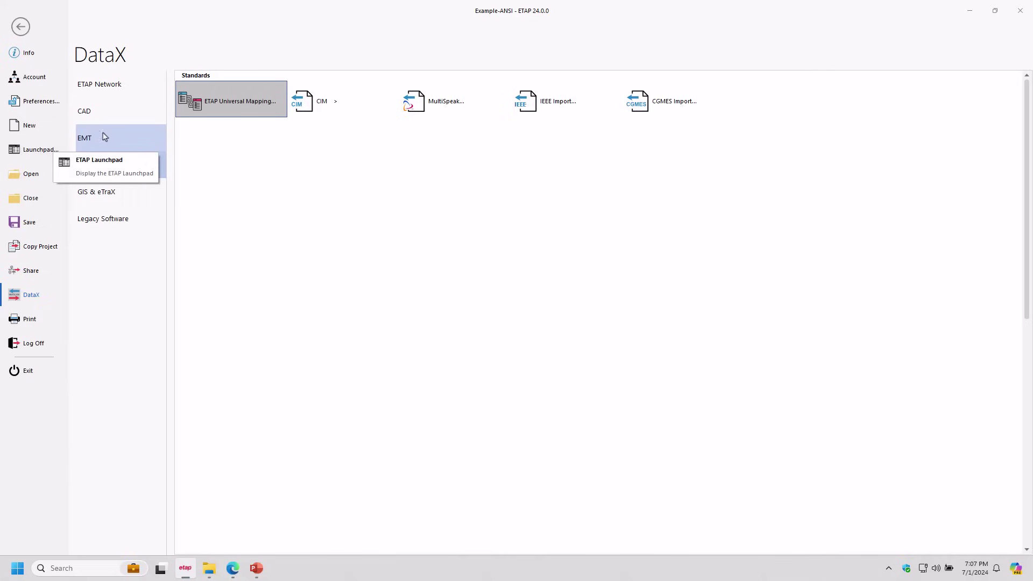
click(118, 198)
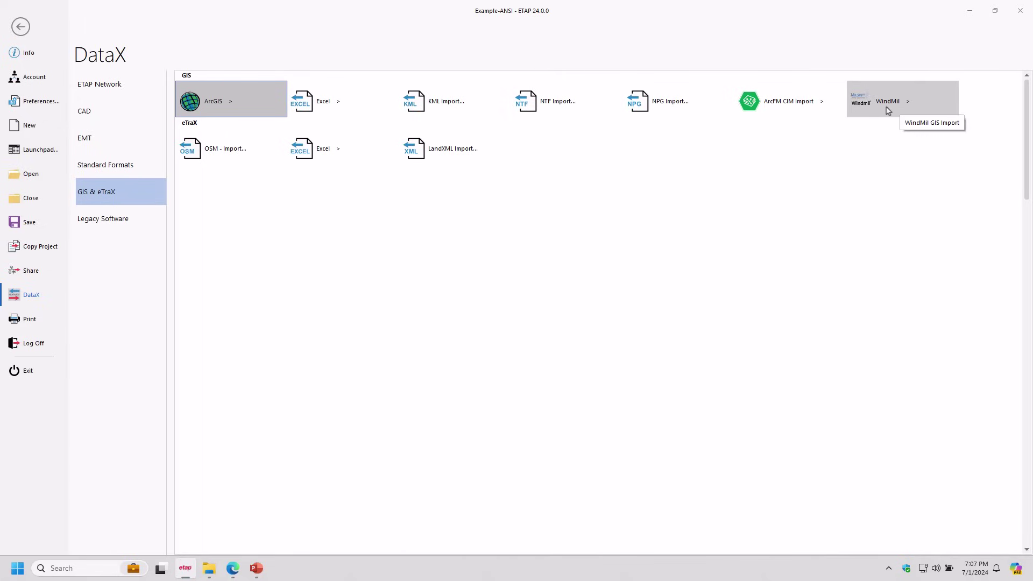
click(128, 226)
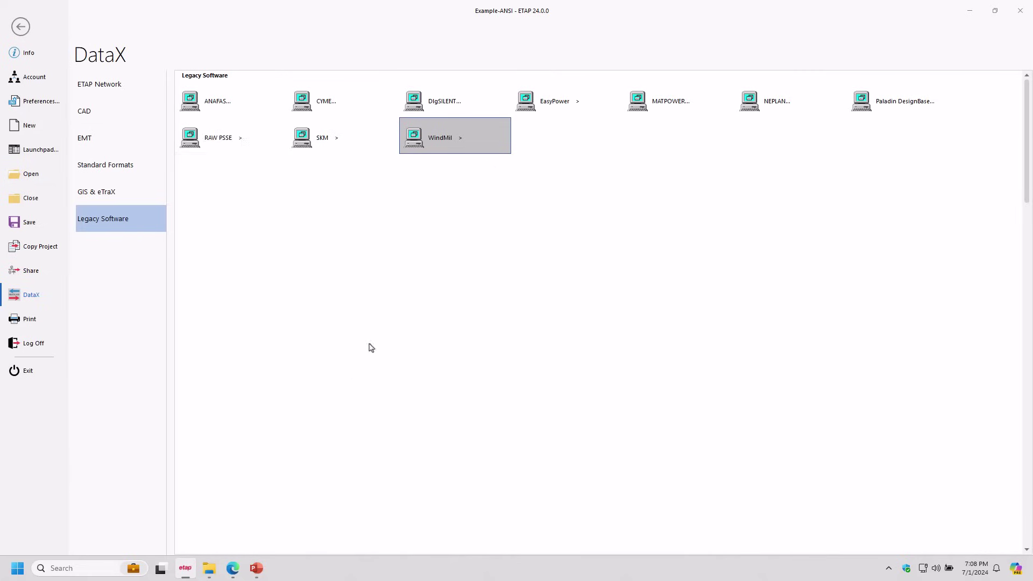
click(20, 27)
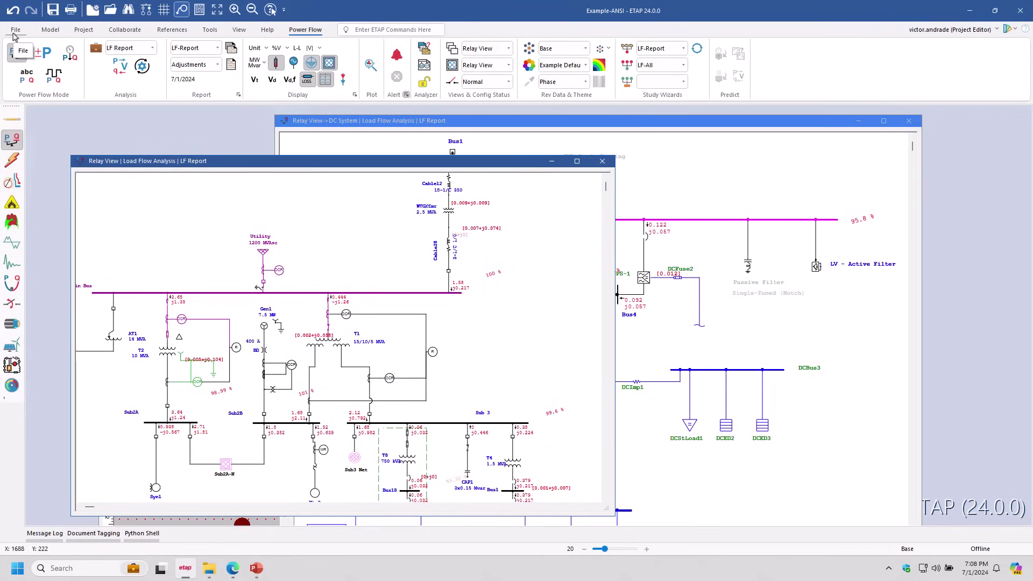
Switch the Relay View diagrams to Edit mode and view the ANSI contactor symbols in Symbols Quick Pick
click(51, 30)
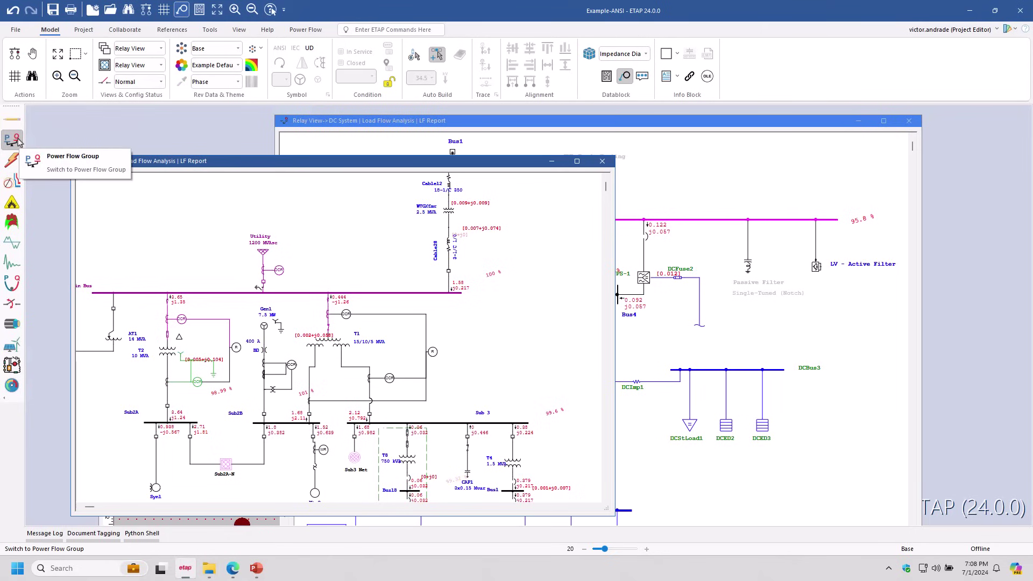
click(12, 119)
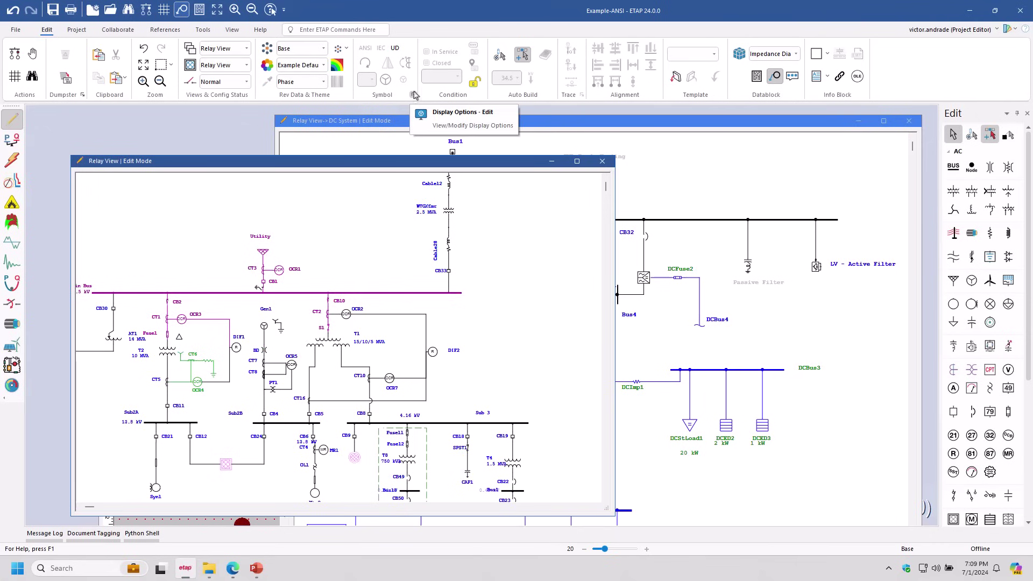
click(395, 48)
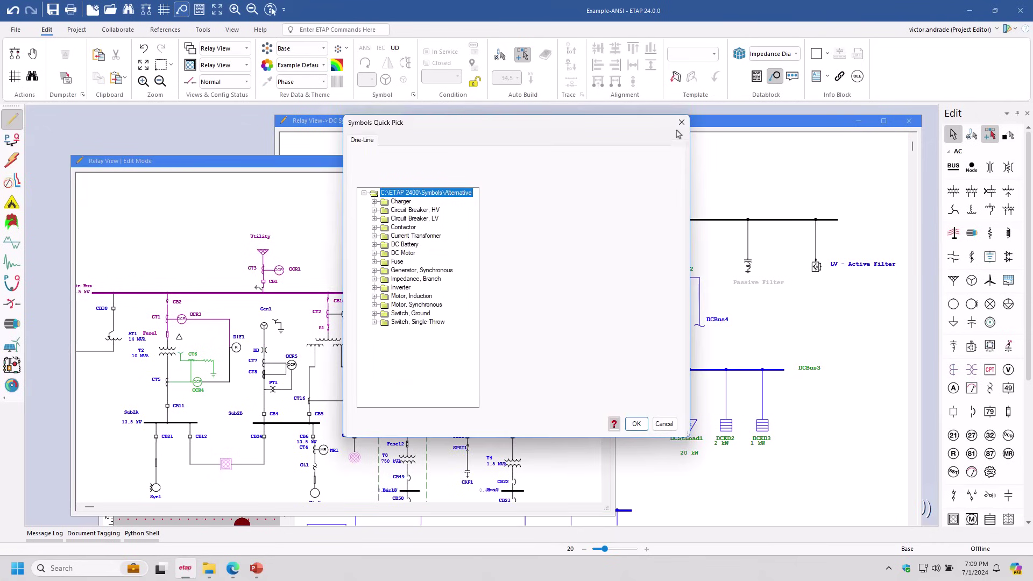
click(375, 228)
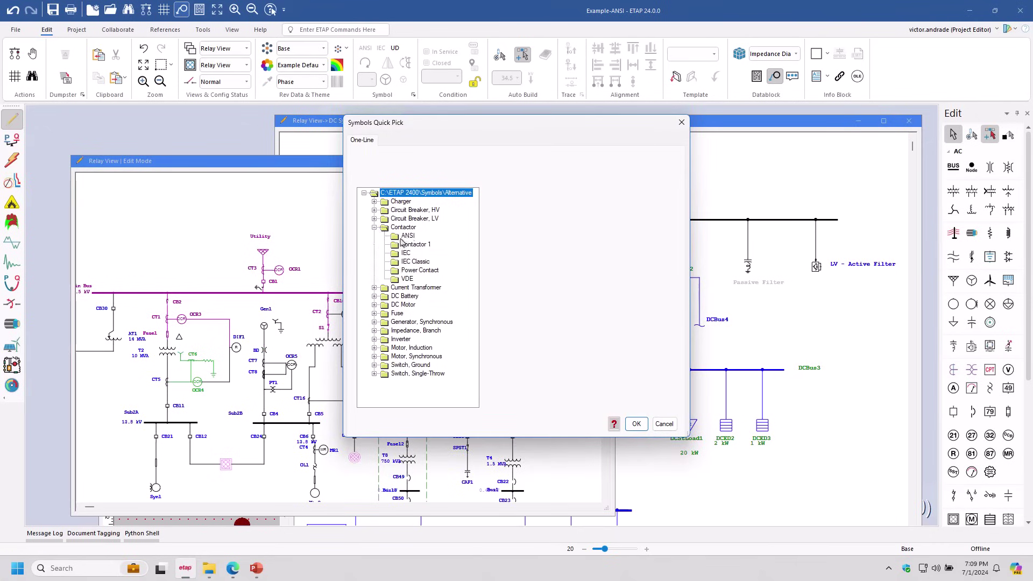
click(411, 237)
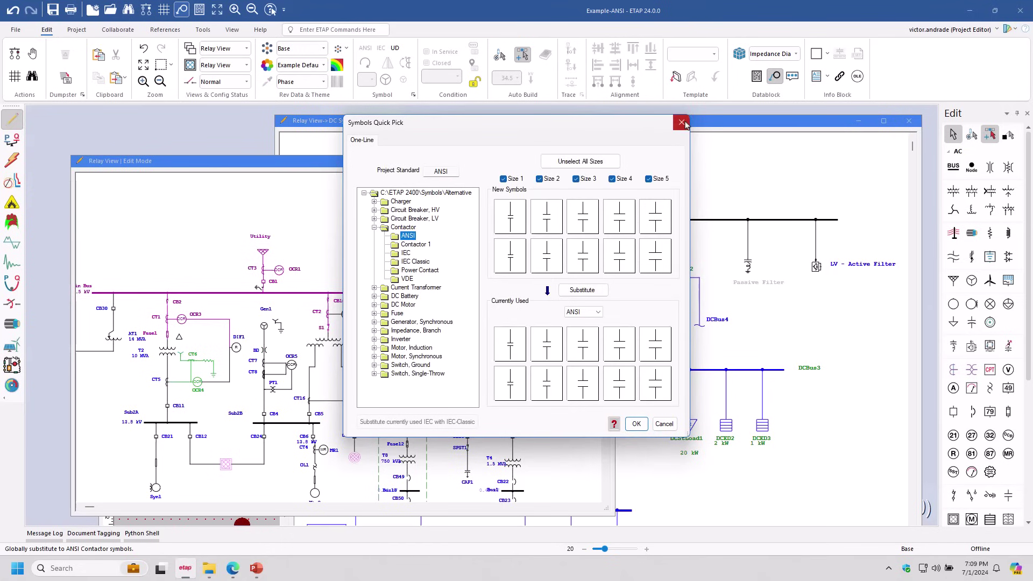
click(682, 122)
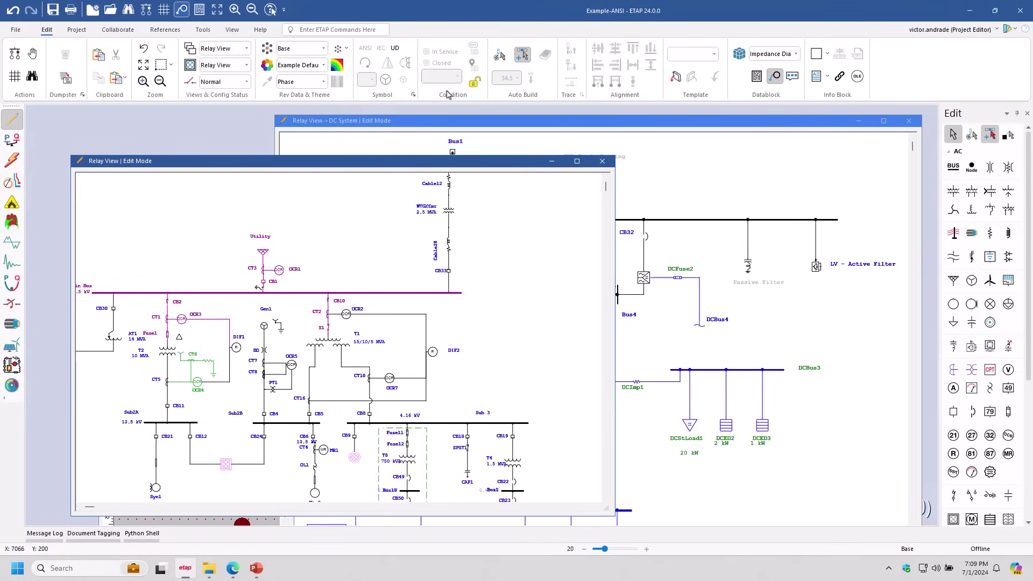
Turn an Auto Build option on and off, and compare the modelling commands of load flow mode with those of Edit mode
click(500, 57)
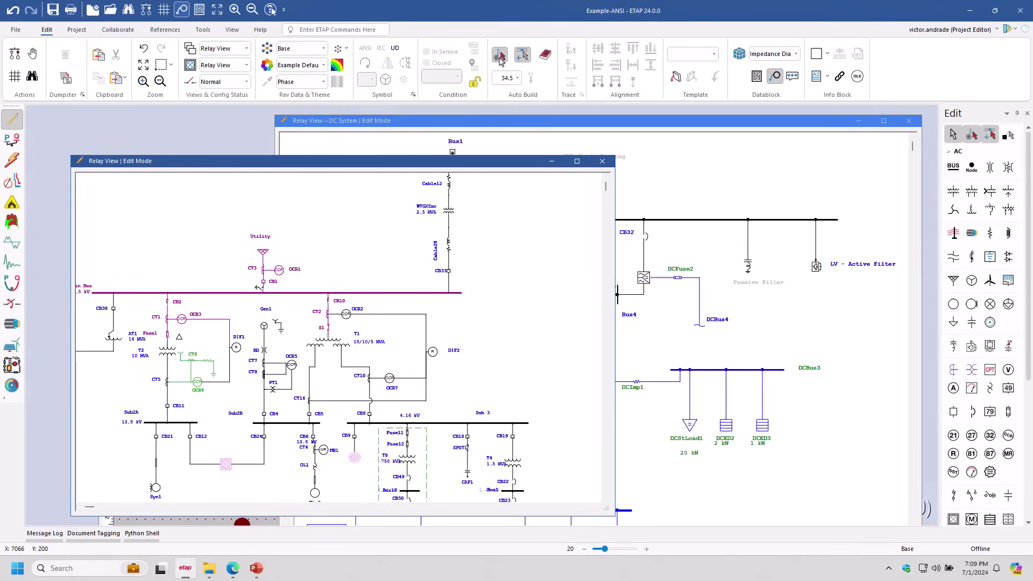
click(500, 57)
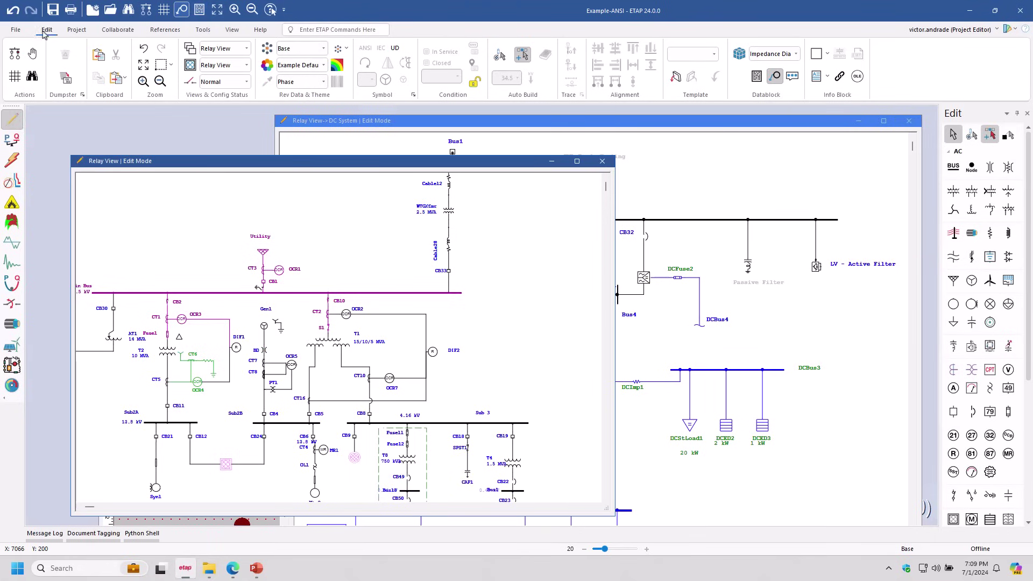
click(14, 141)
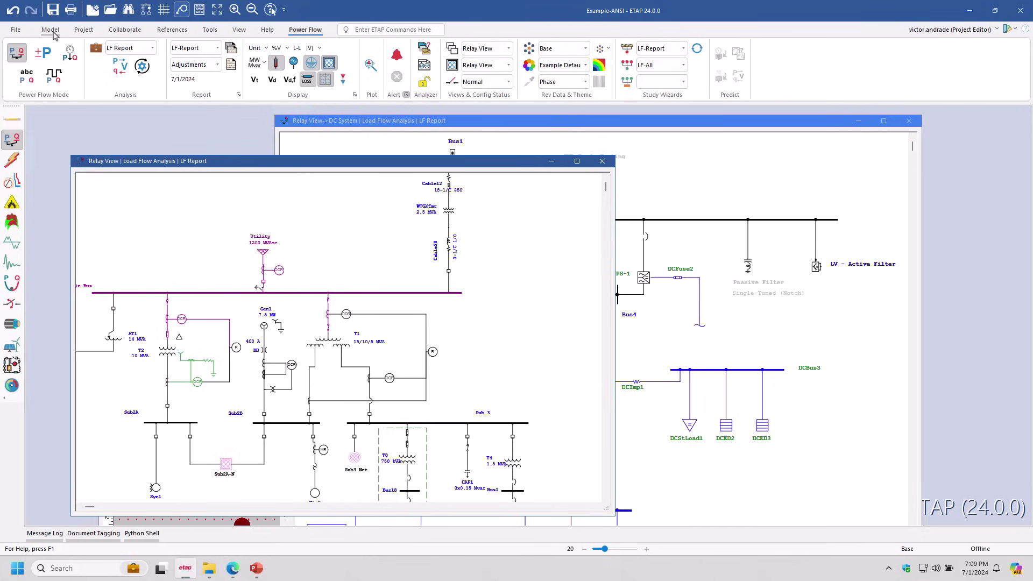
click(50, 30)
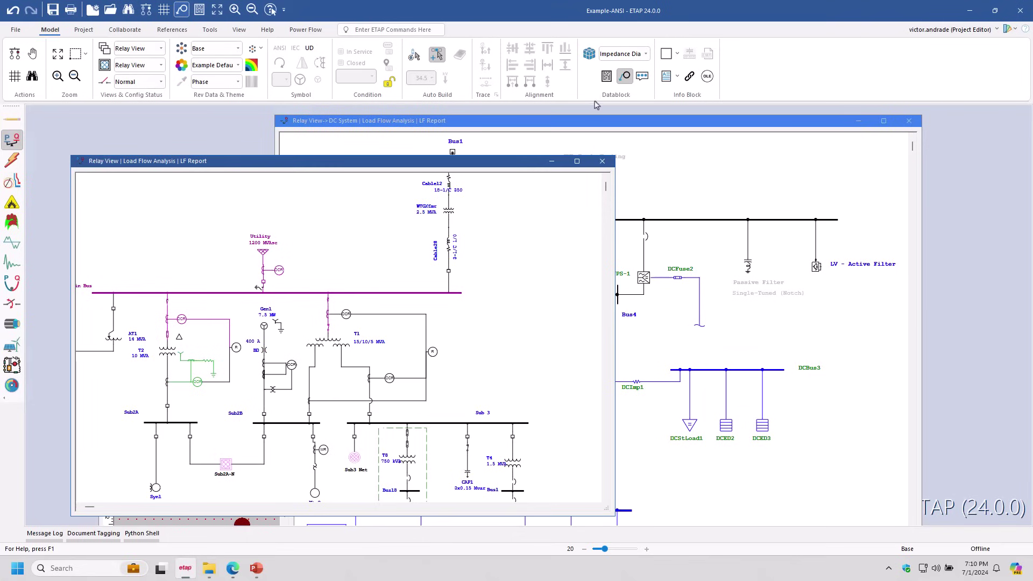
click(12, 118)
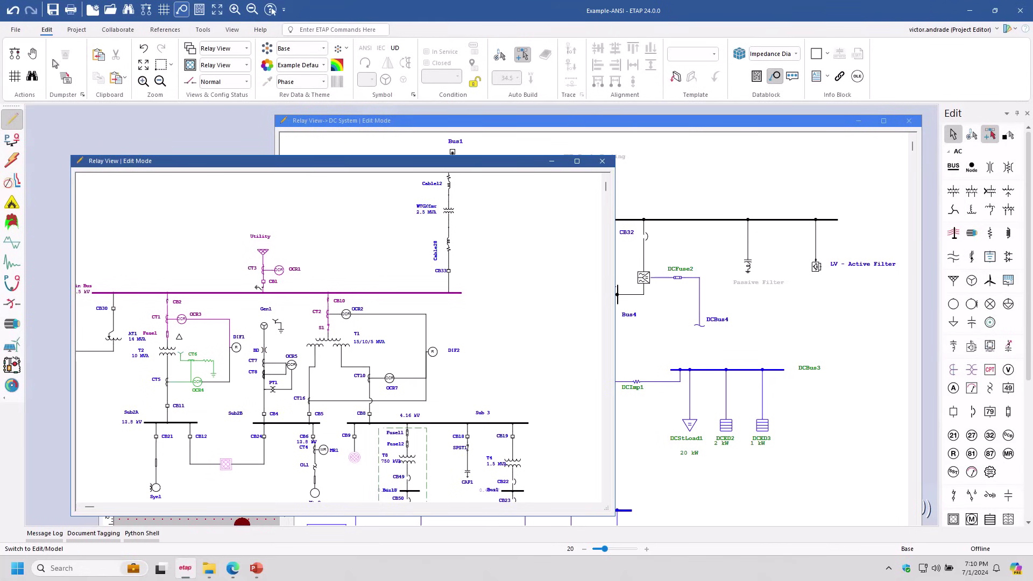
Examine the project settings, collaboration and reference library commands
click(76, 30)
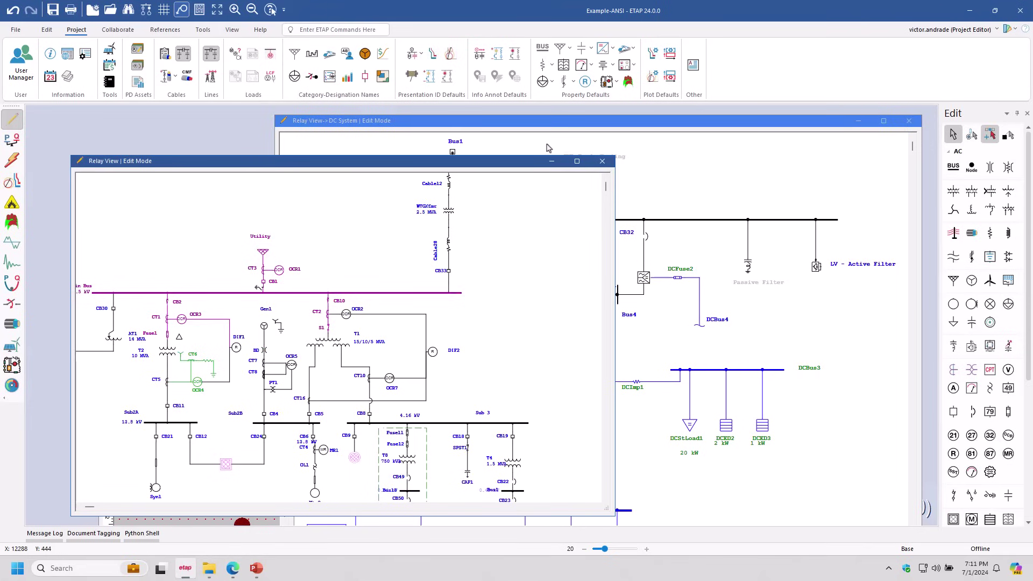
click(117, 31)
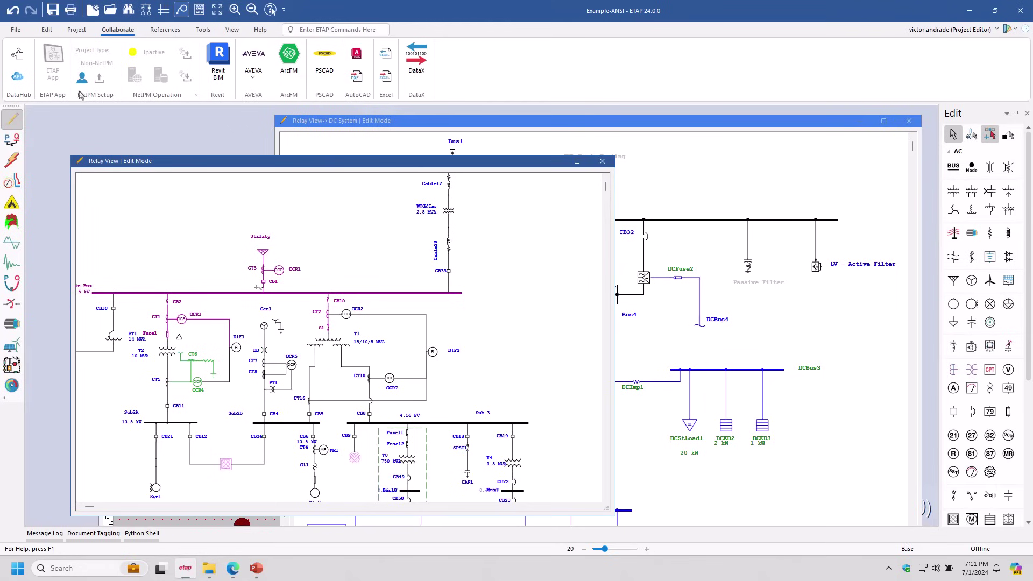
click(167, 30)
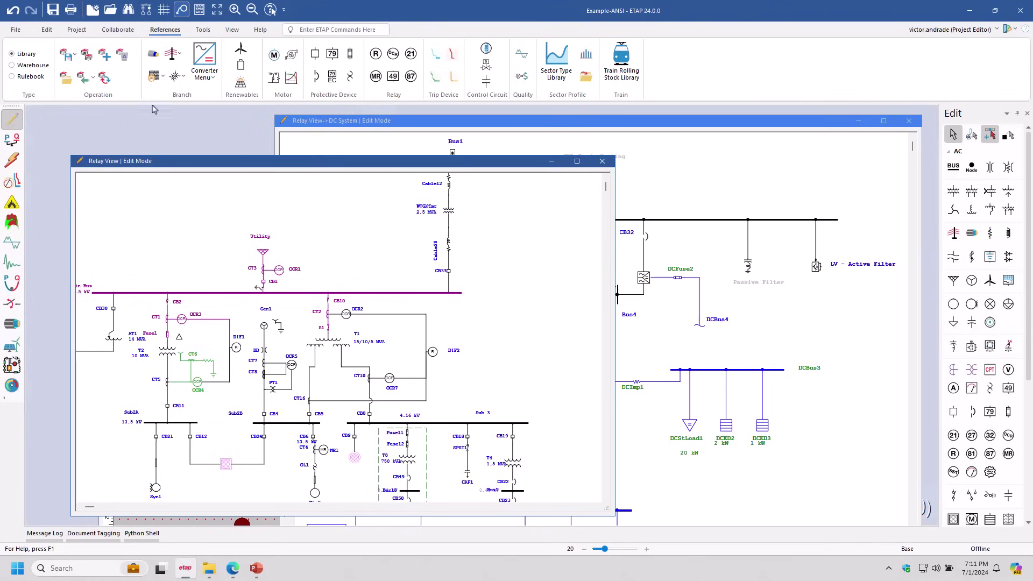
View the Cable Library and the Relay Library, closing each without changes
click(155, 56)
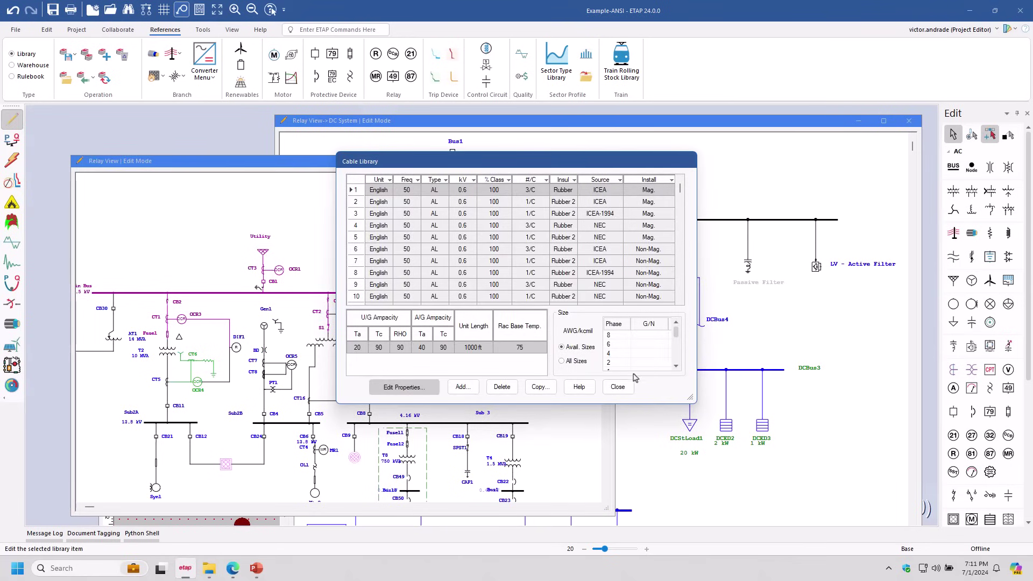
click(617, 387)
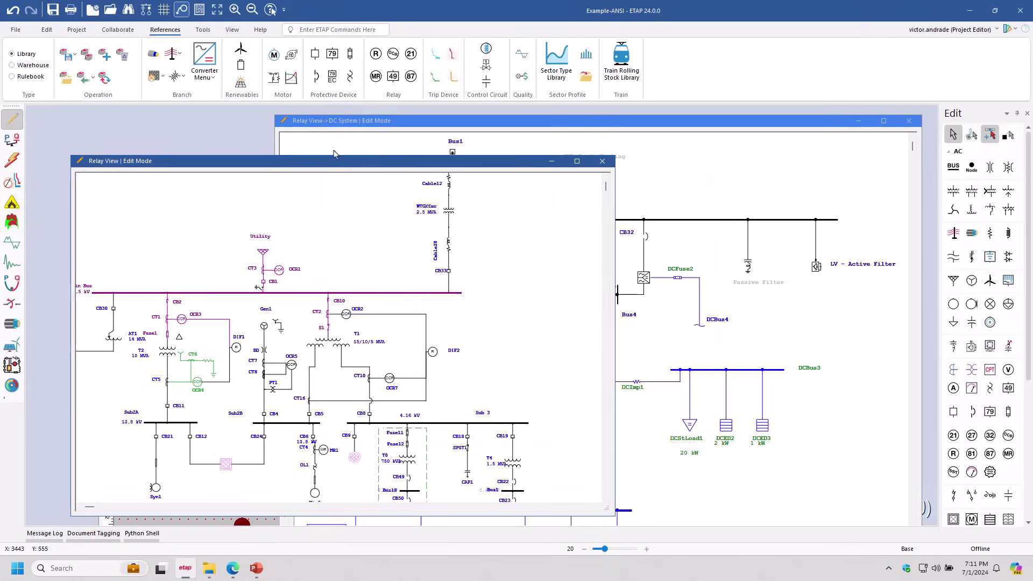
click(375, 54)
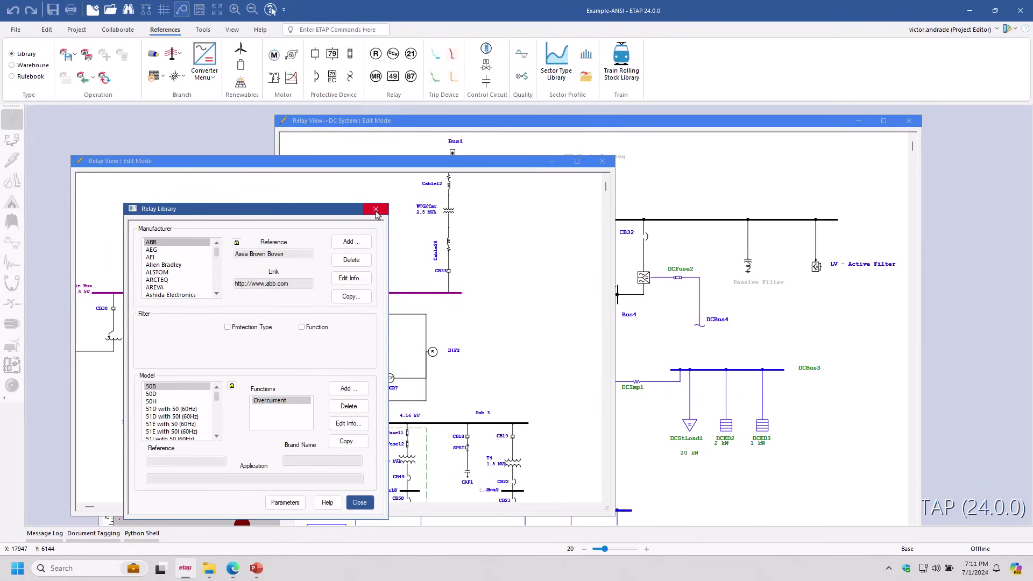
click(376, 210)
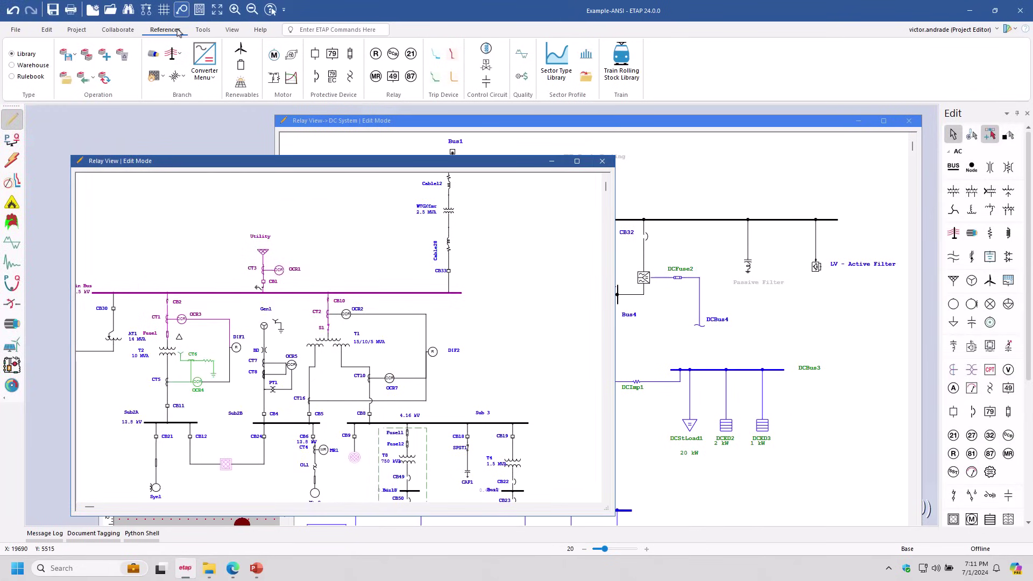
Examine the Tools, View and Help commands, including the lists of cable raceway and Star views
click(203, 30)
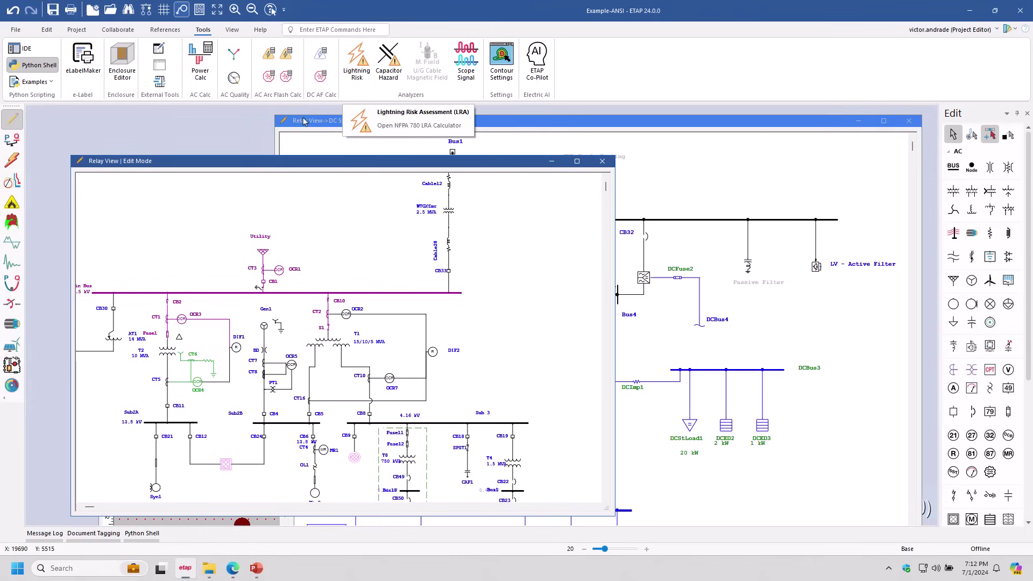
click(236, 33)
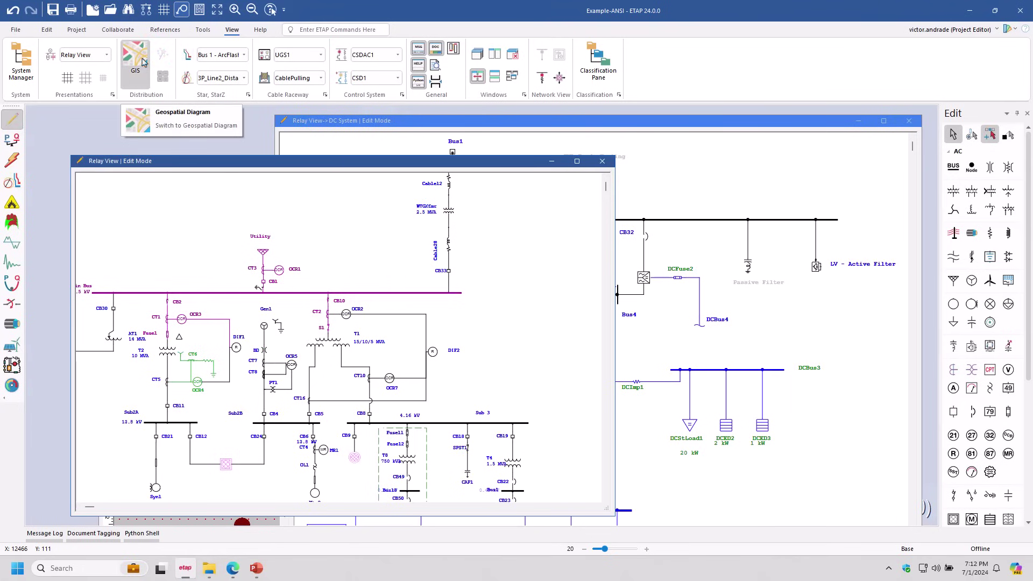
click(321, 57)
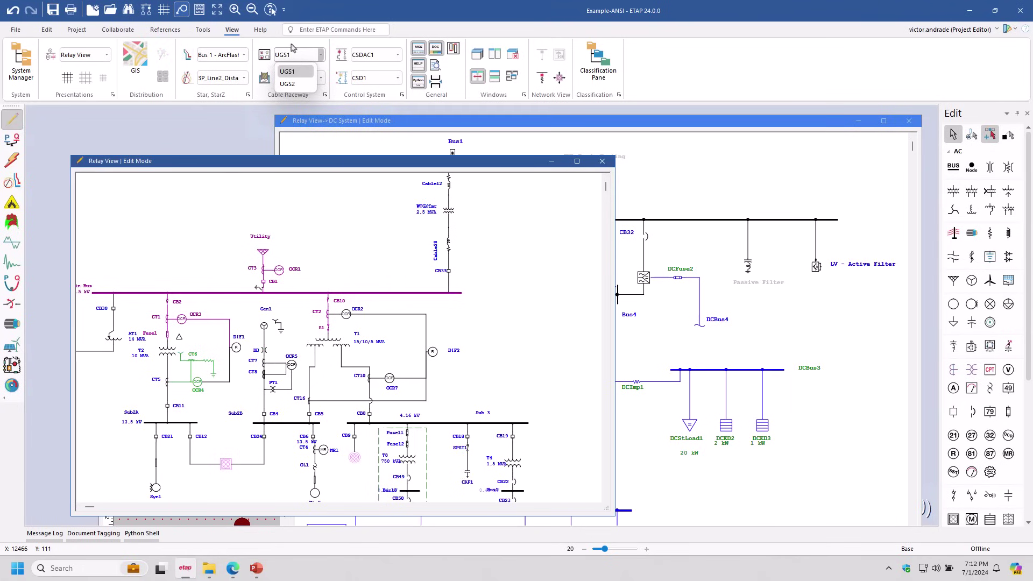
click(293, 52)
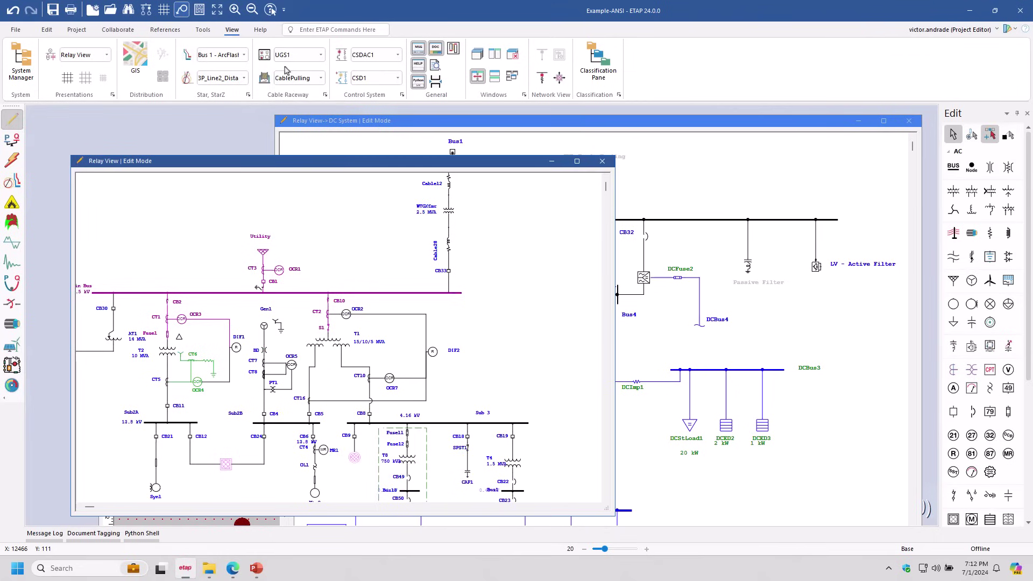
click(243, 56)
click(245, 47)
click(257, 32)
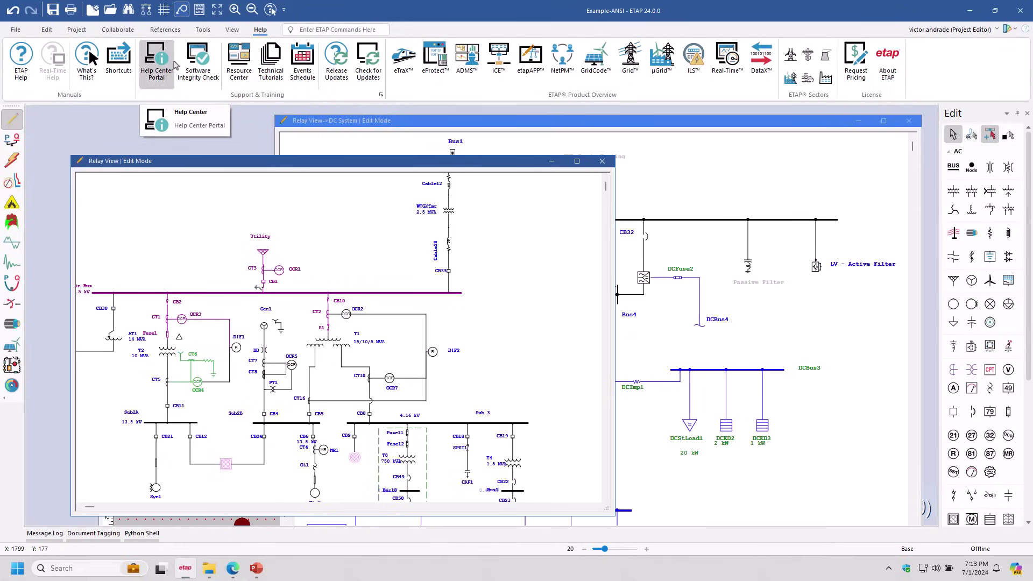
Search the ETAP commands for "windo" and close all open diagram windows
click(333, 31)
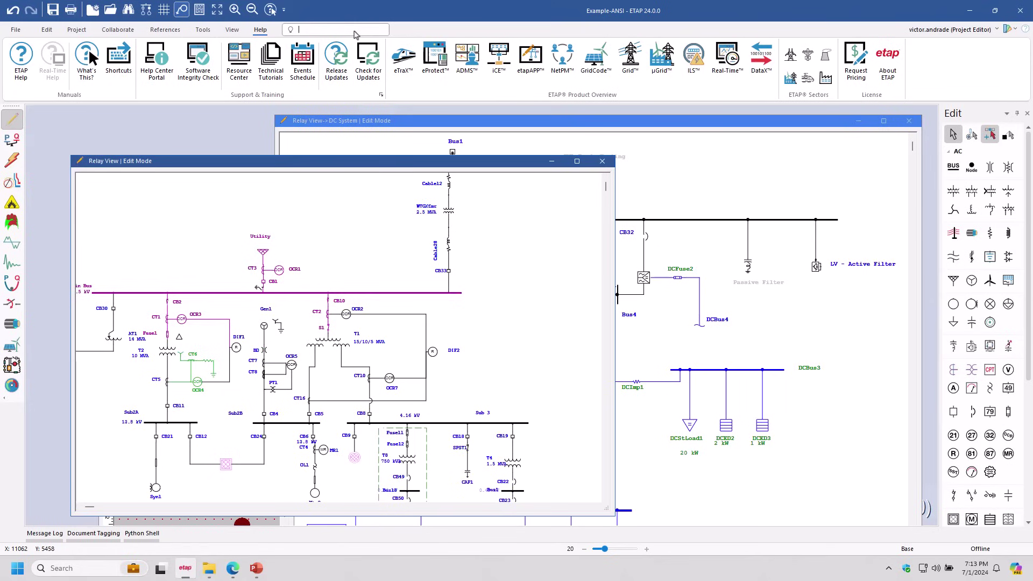
text(win)
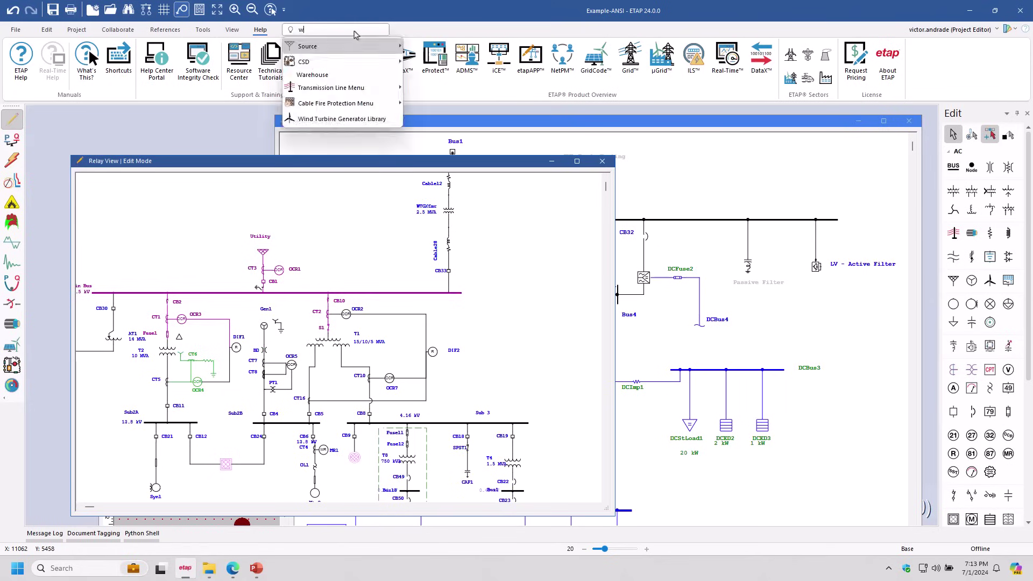
text(do)
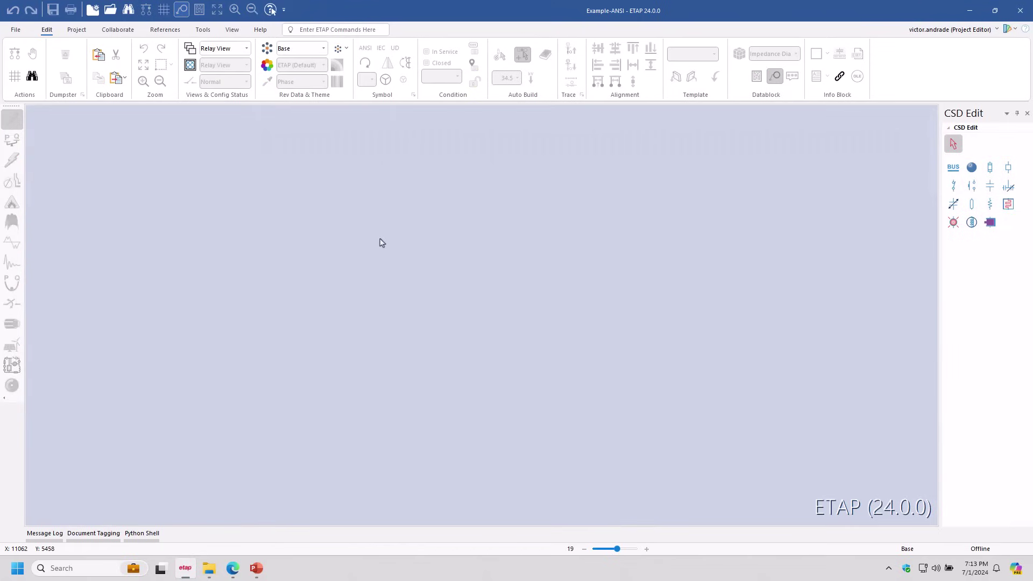
Search the ETAP commands for "olv" and run Display OLV Presentation to reopen the Relay View diagram
click(233, 30)
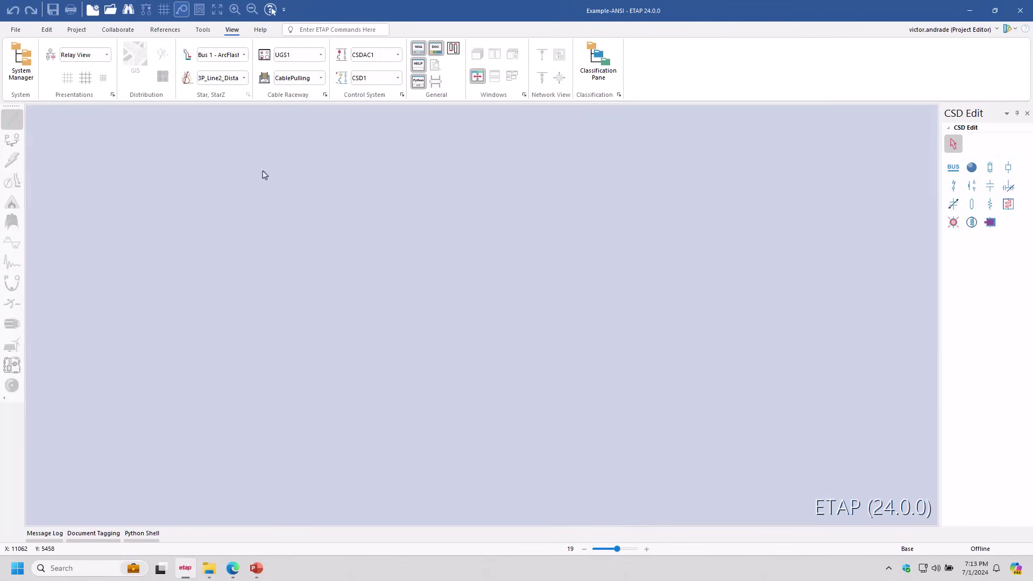
click(329, 31)
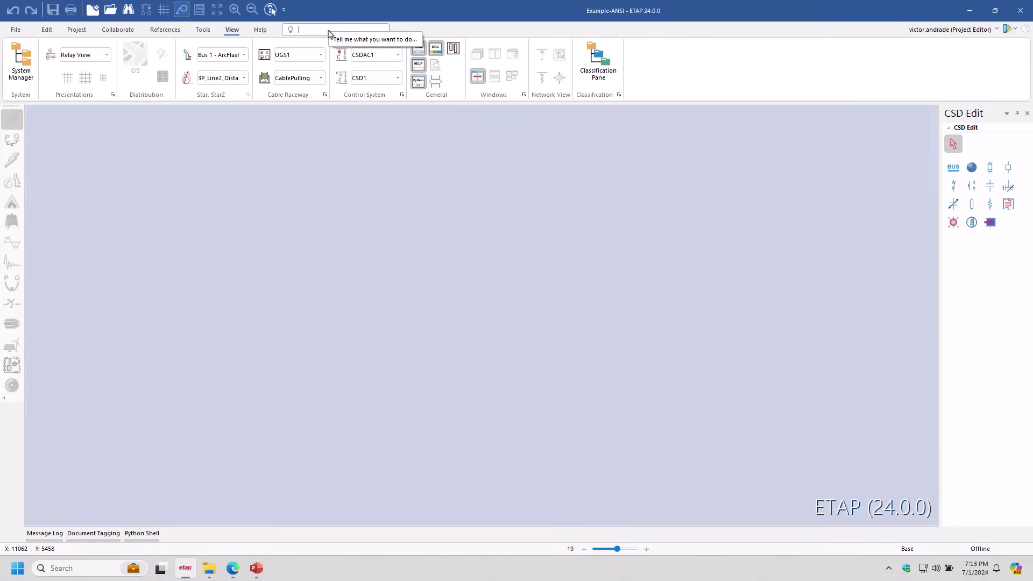
text(olv)
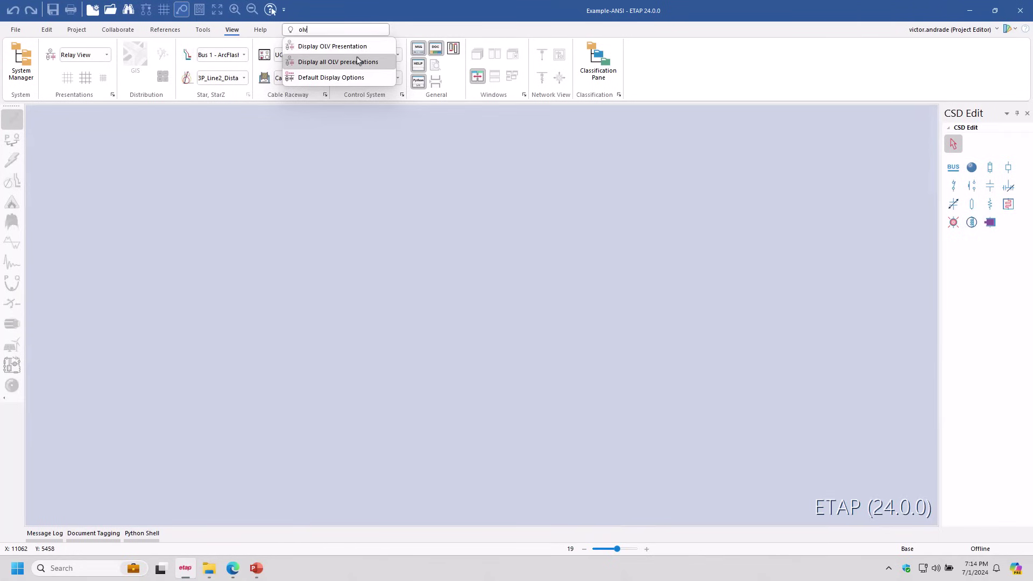
click(344, 47)
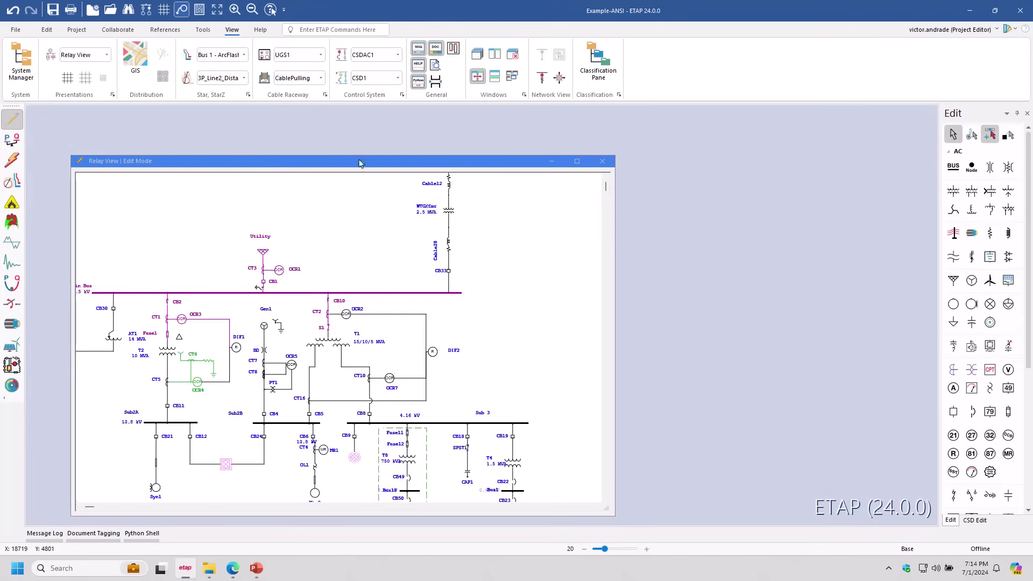
Move the Relay View window slightly upward and display the Edit commands
drag(359, 163, 363, 164)
click(81, 28)
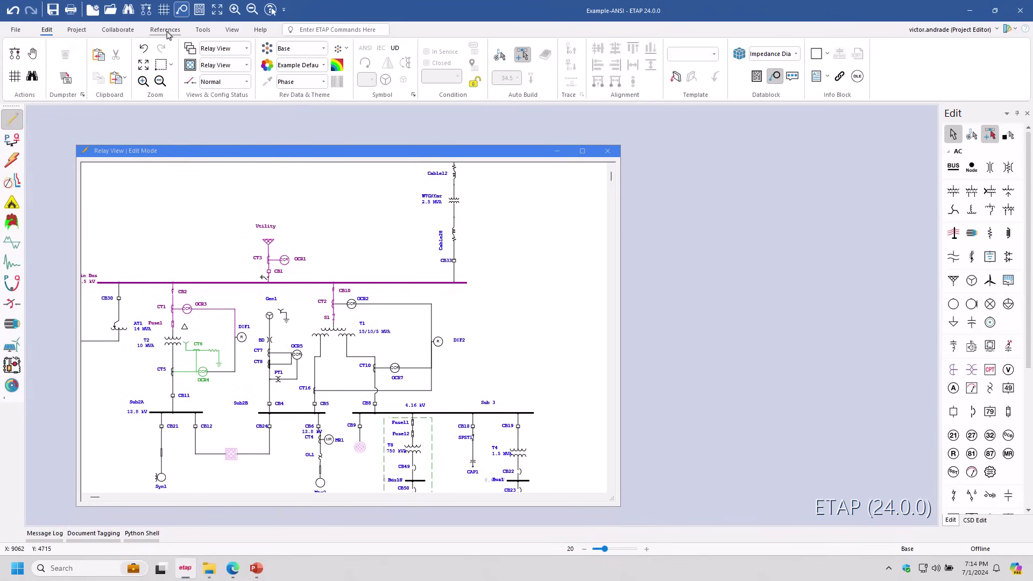
click(350, 31)
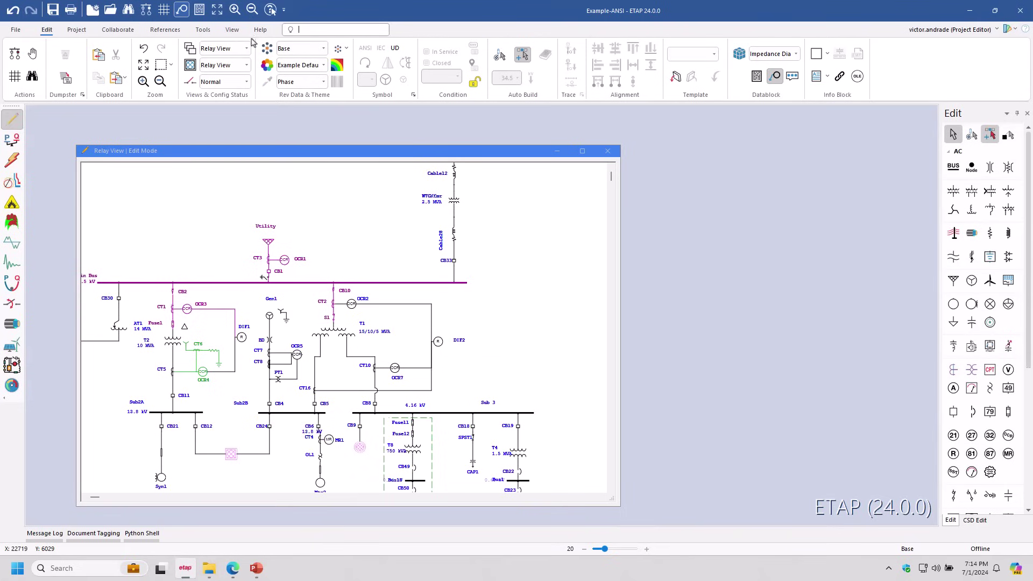
Customize the ribbon by adding a new custom tab after Edit and a new custom group within Edit
click(284, 10)
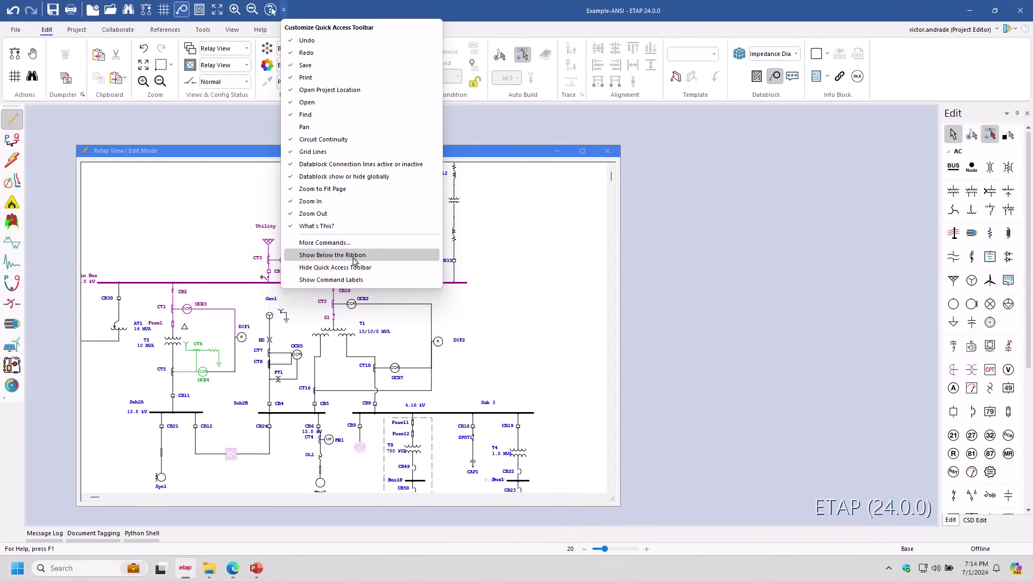
click(343, 243)
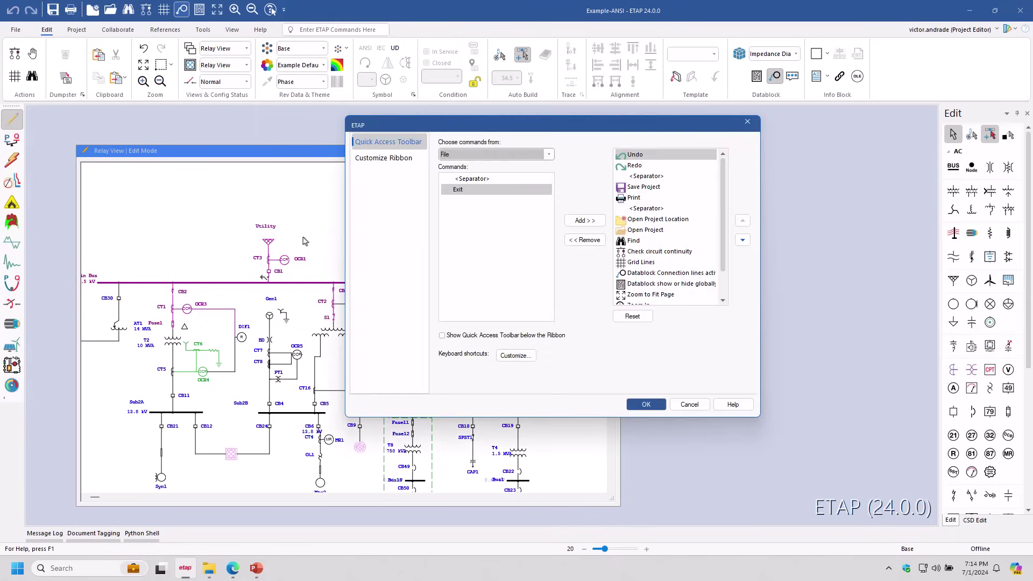
click(375, 160)
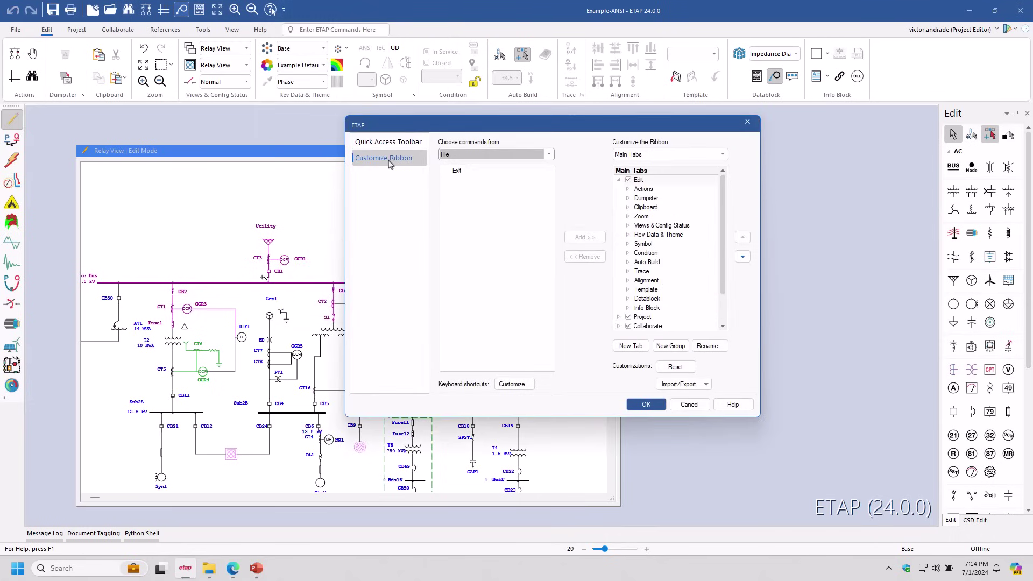
click(619, 179)
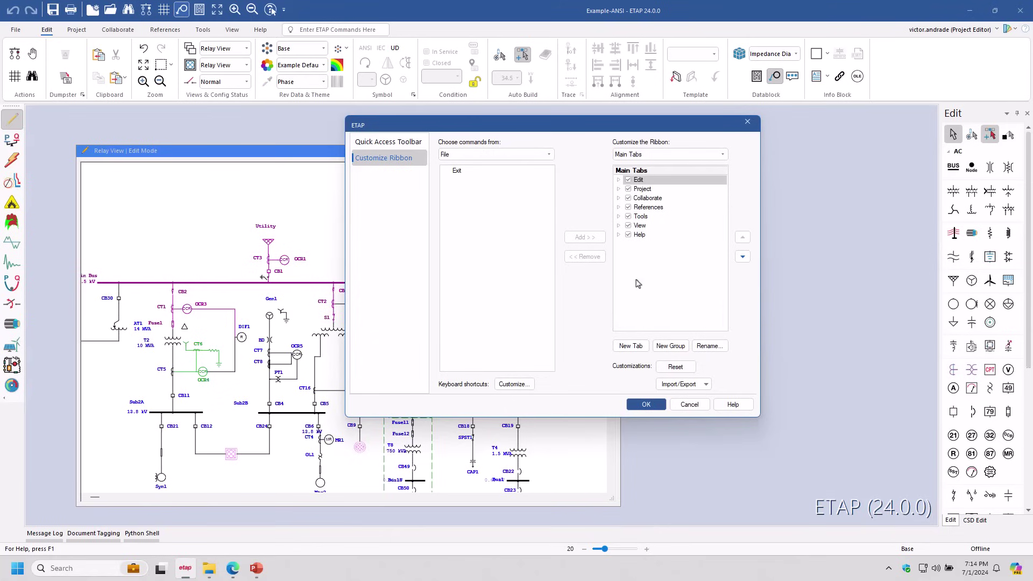
click(631, 346)
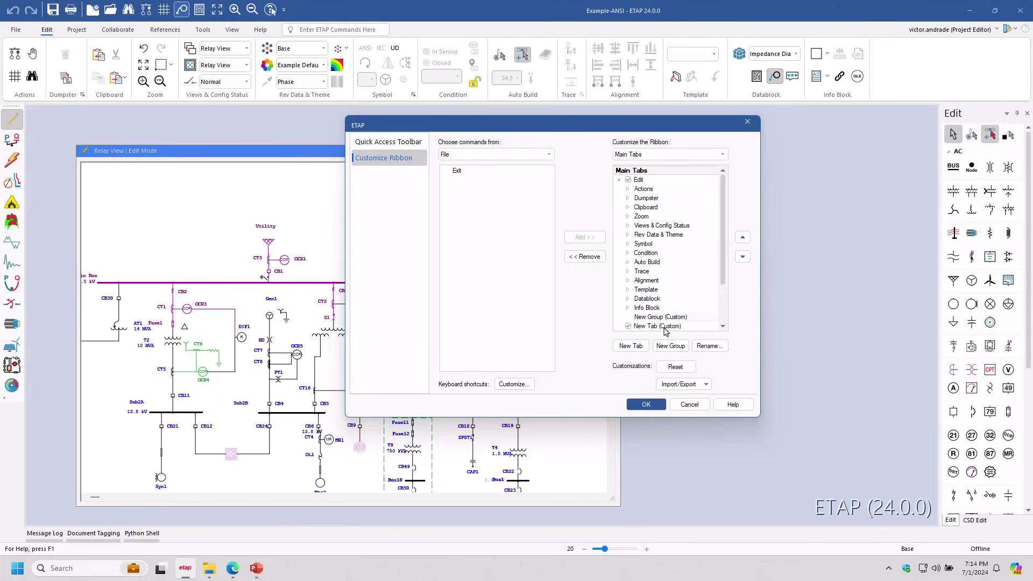
Rename the new custom ribbon tab as My TAB Prod, apply the customization and display the tab
click(709, 347)
text(My TAB Pro)
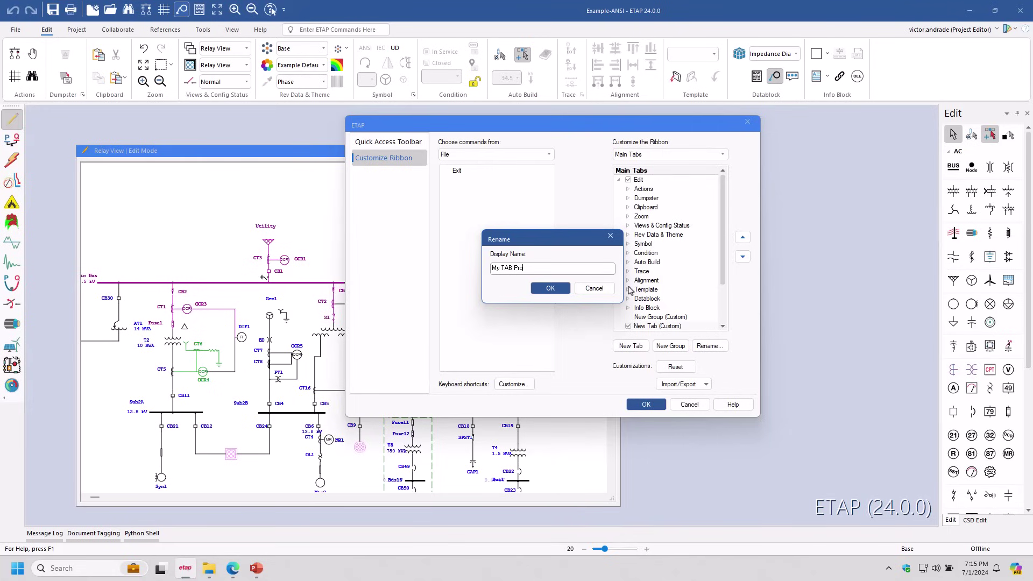
text(d)
click(533, 288)
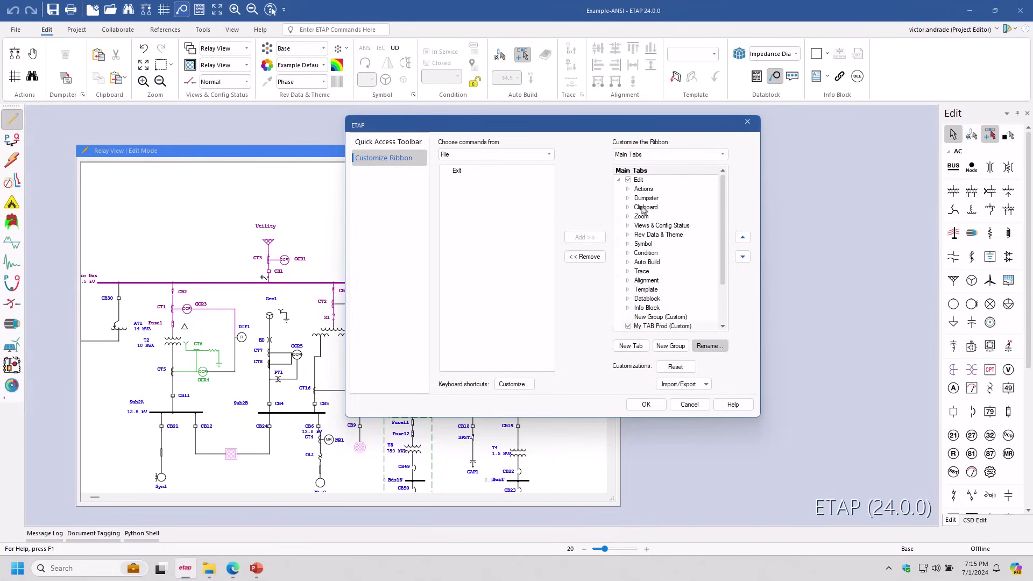
click(620, 181)
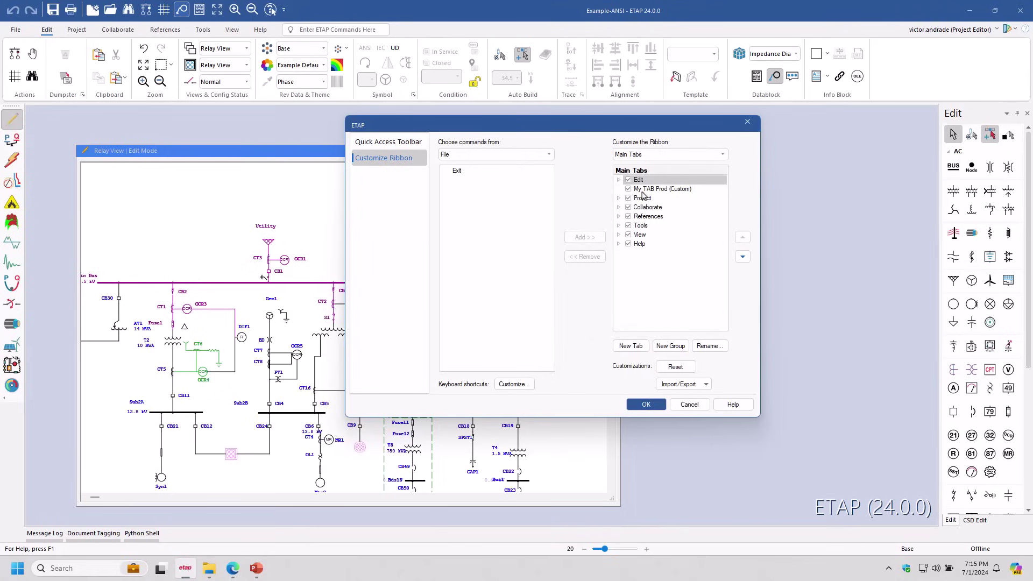
click(647, 404)
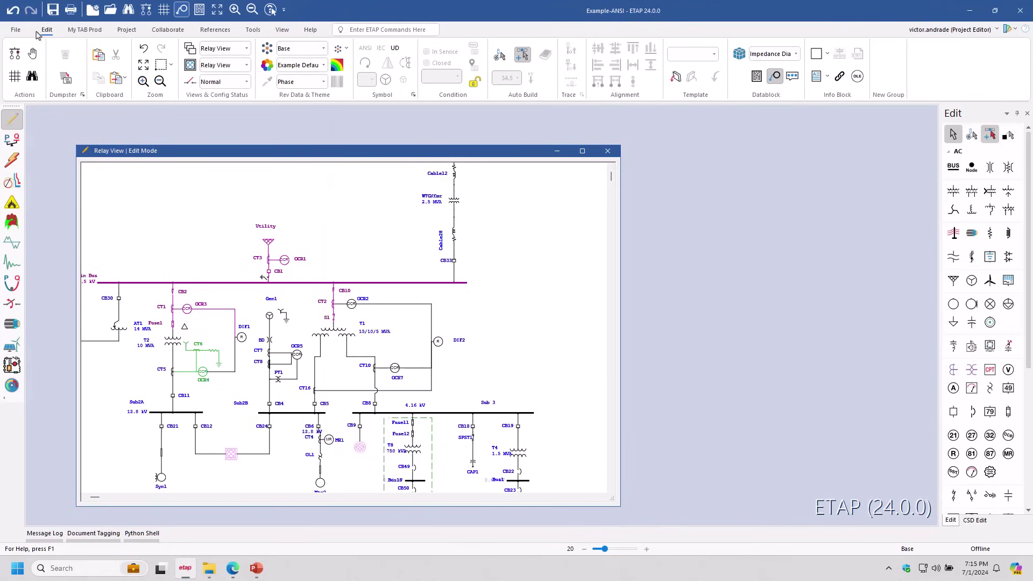
click(81, 32)
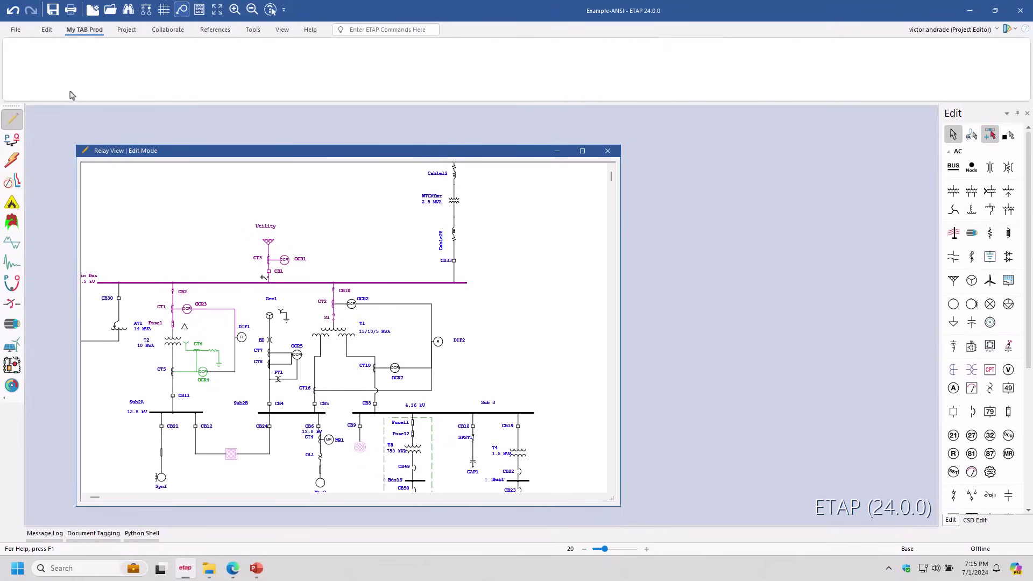
Reopen the ribbon customization and add the e-Label group from the Tools main tab to My TAB Prod
click(284, 10)
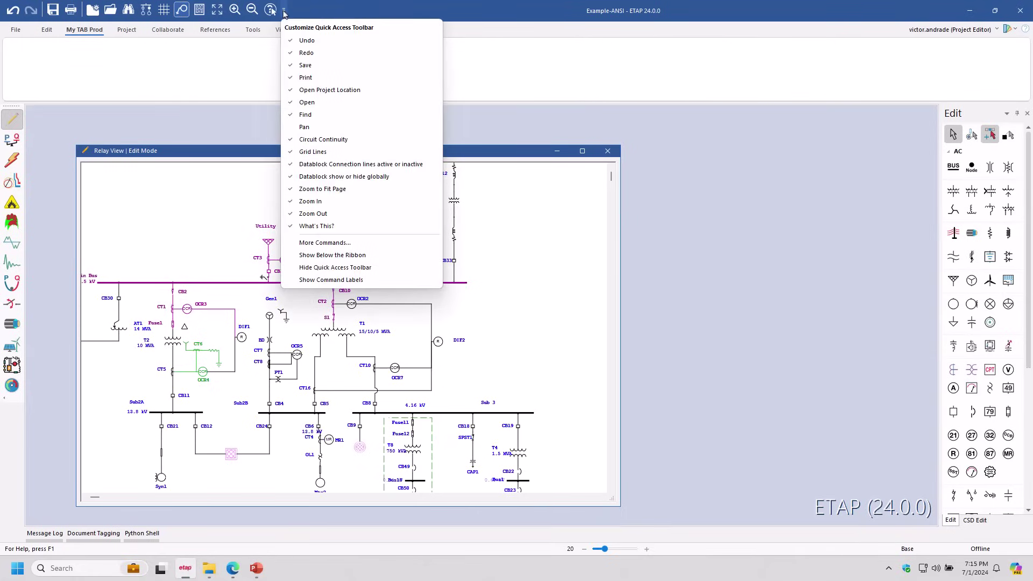
click(285, 12)
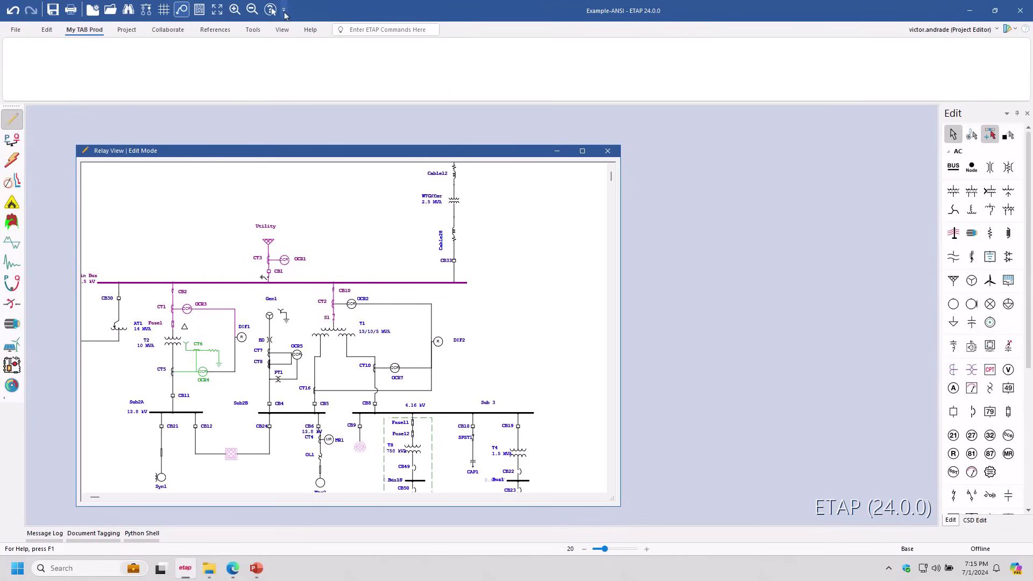
click(284, 11)
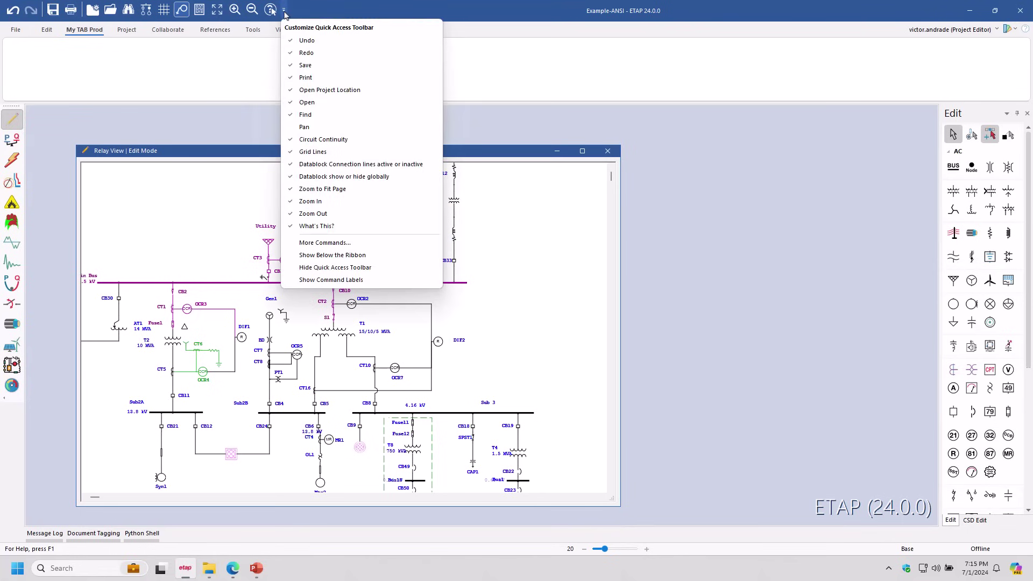
click(304, 242)
click(372, 158)
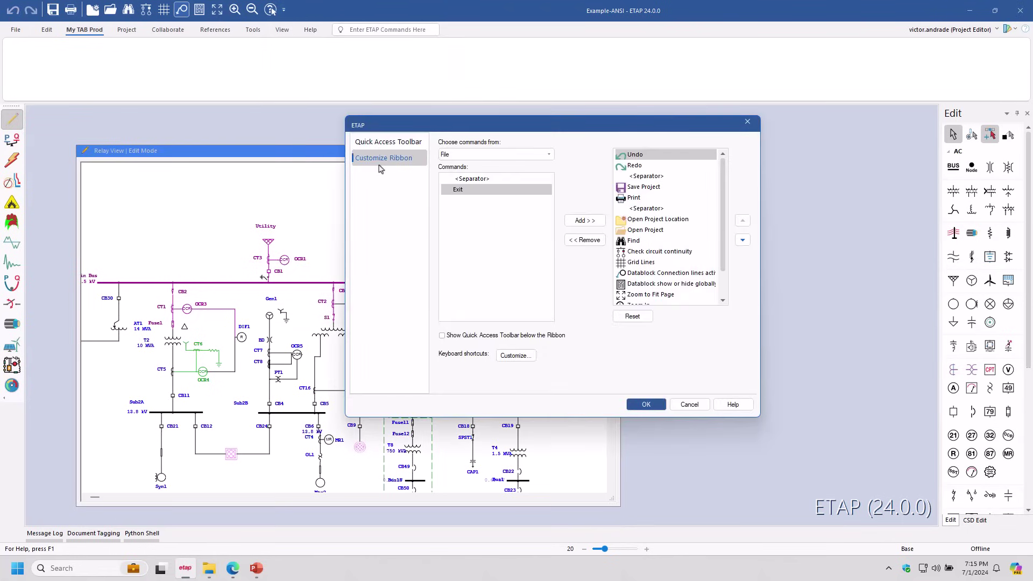
click(677, 191)
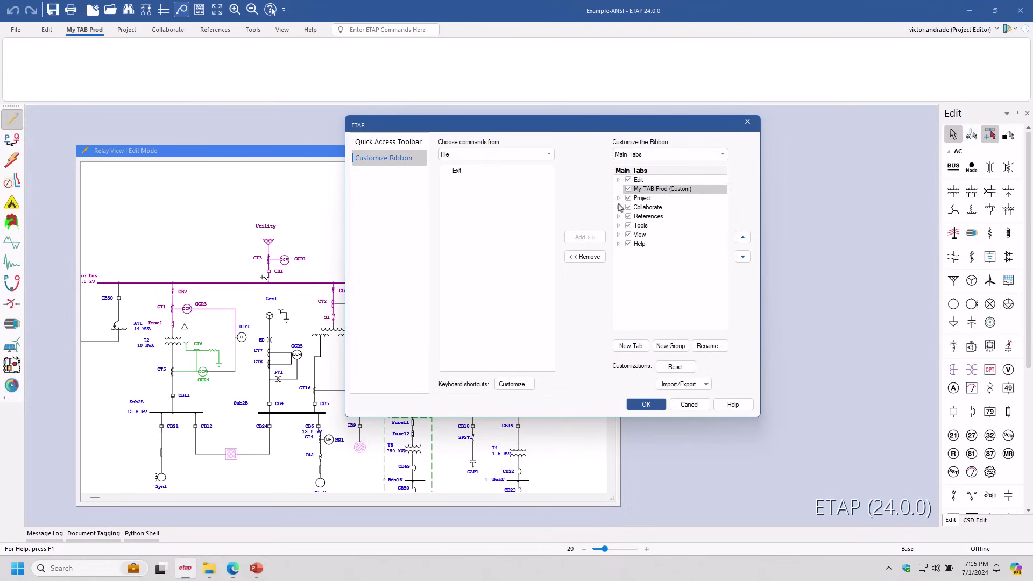
click(487, 155)
click(487, 175)
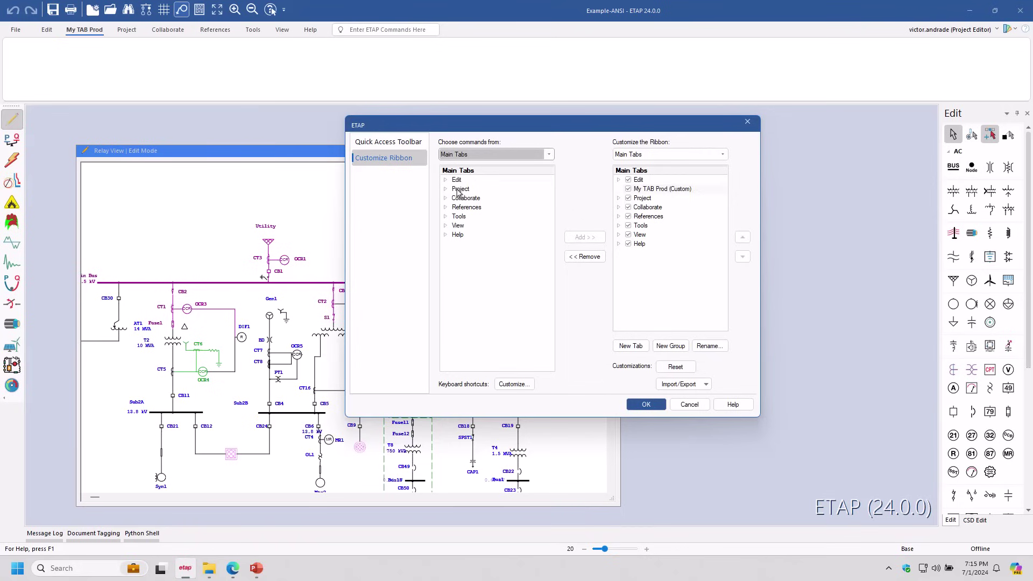
double_click(458, 216)
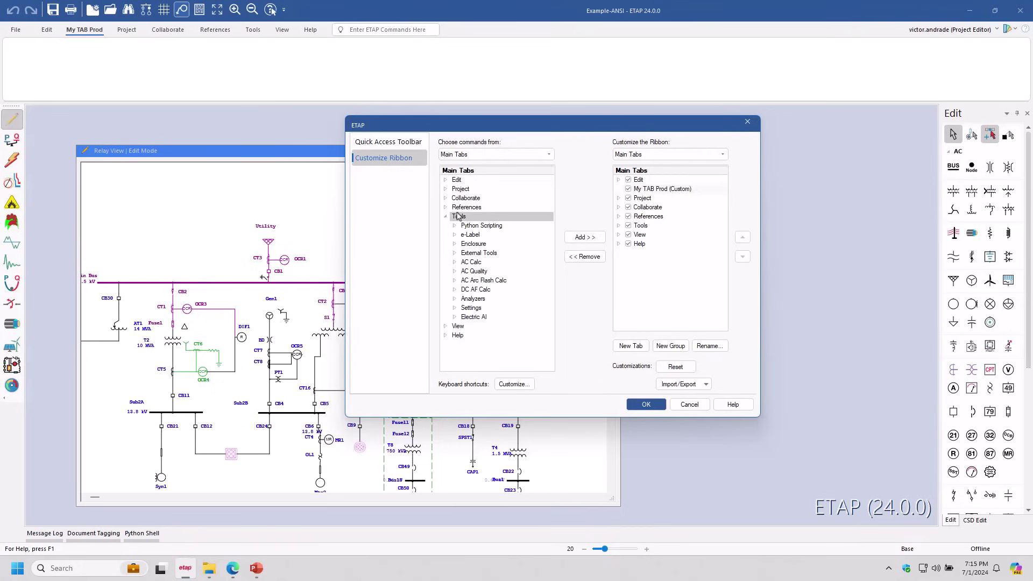
click(465, 237)
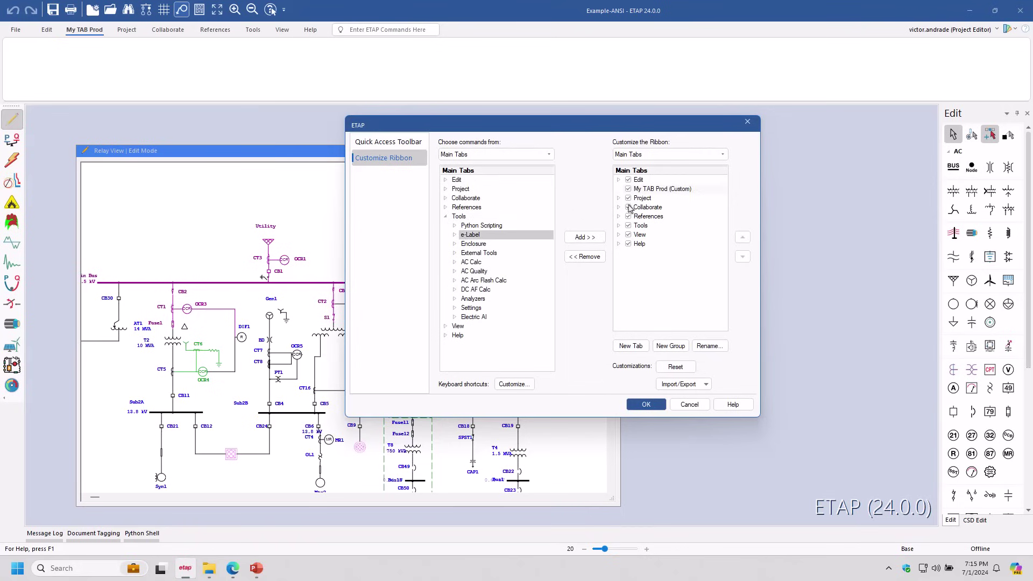
click(641, 188)
click(603, 238)
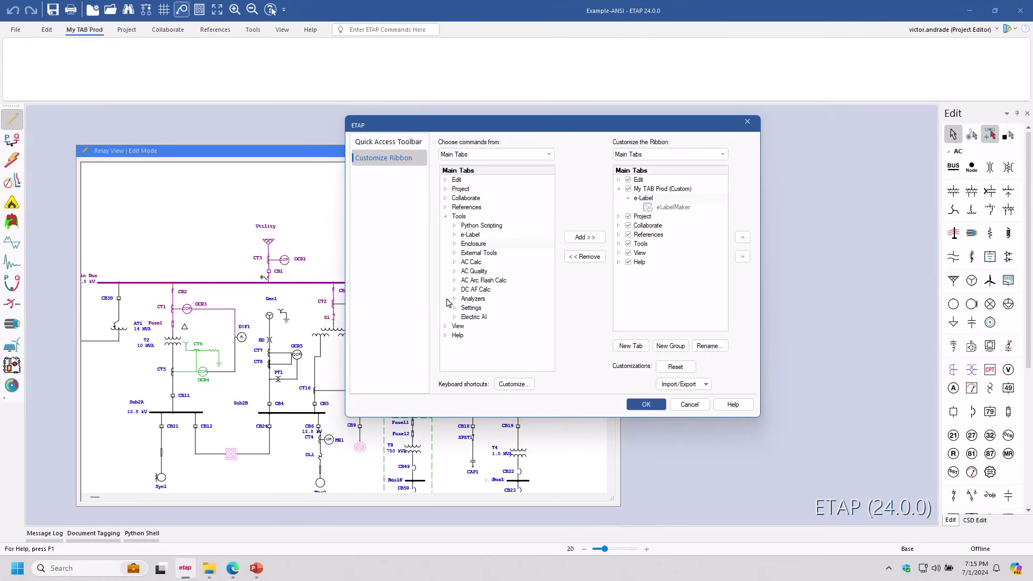
Add the Windows group from the View main tab to My TAB Prod, apply the customization and display the custom tab
double_click(452, 327)
scroll(474, 323, down, 2)
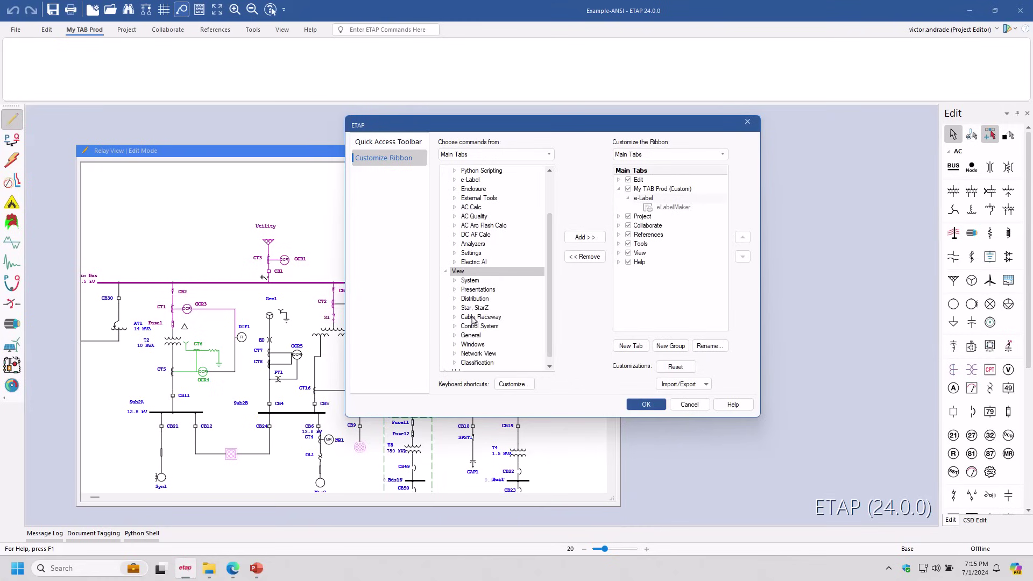
click(487, 339)
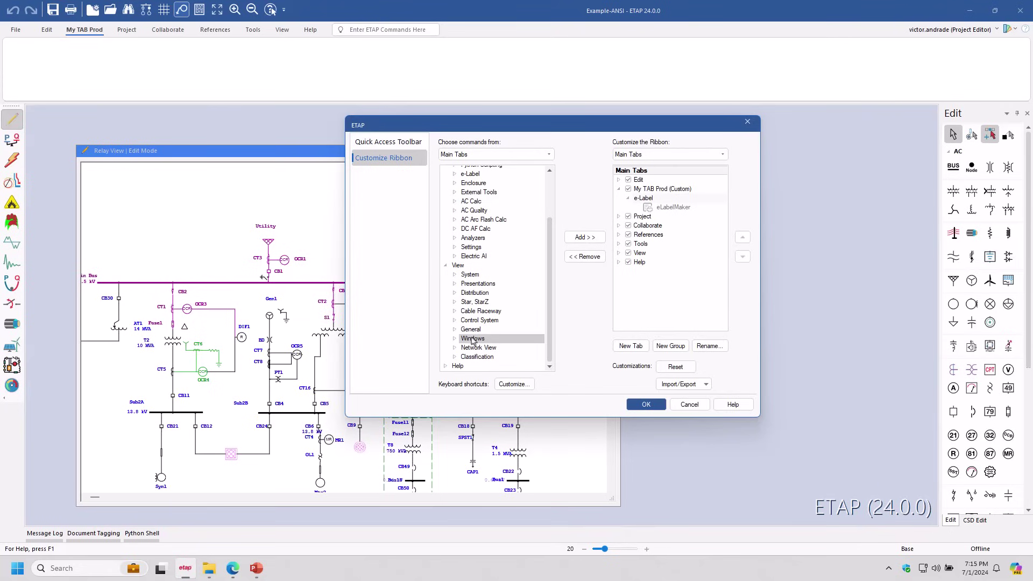
click(585, 237)
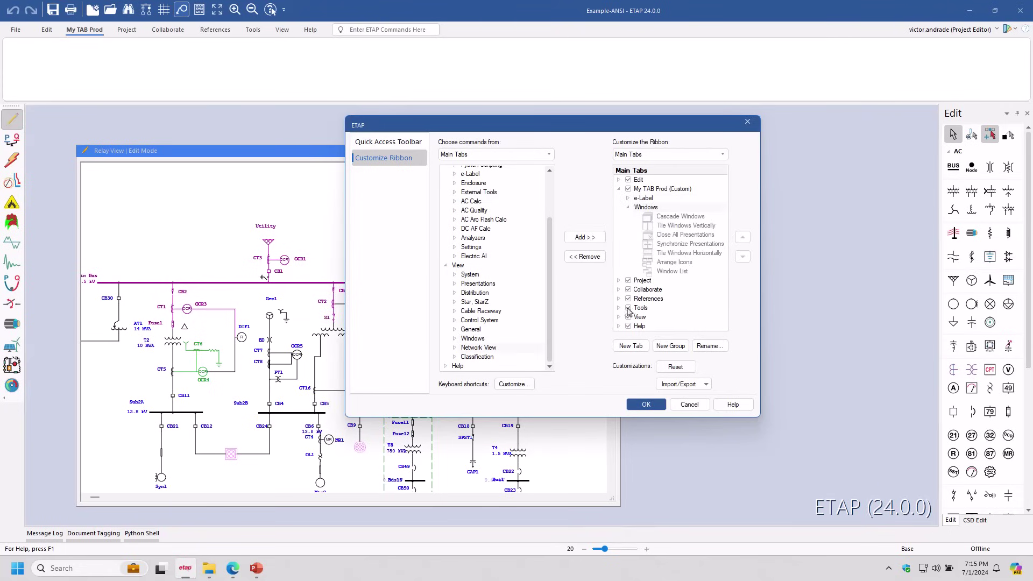
click(646, 407)
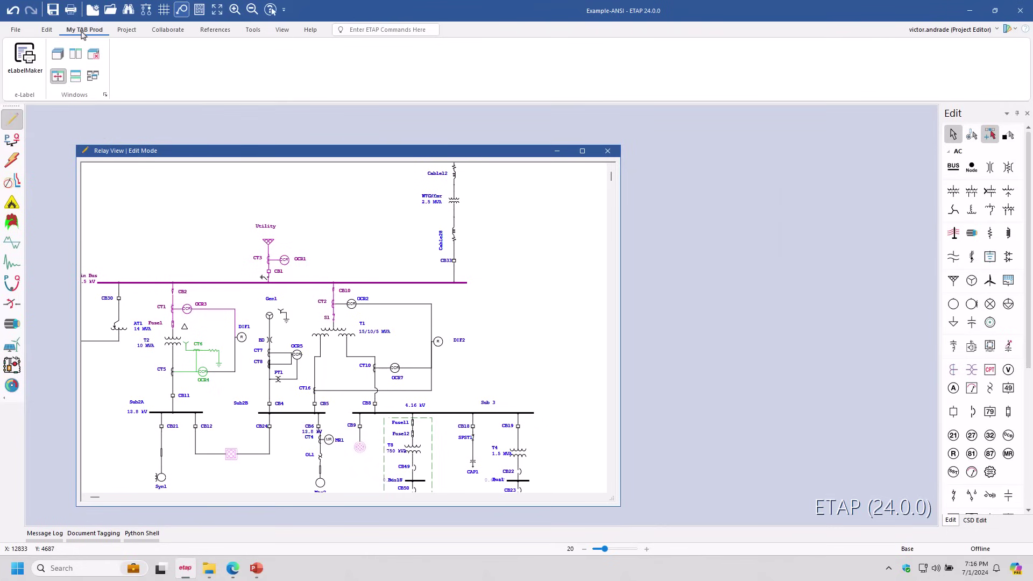
click(47, 33)
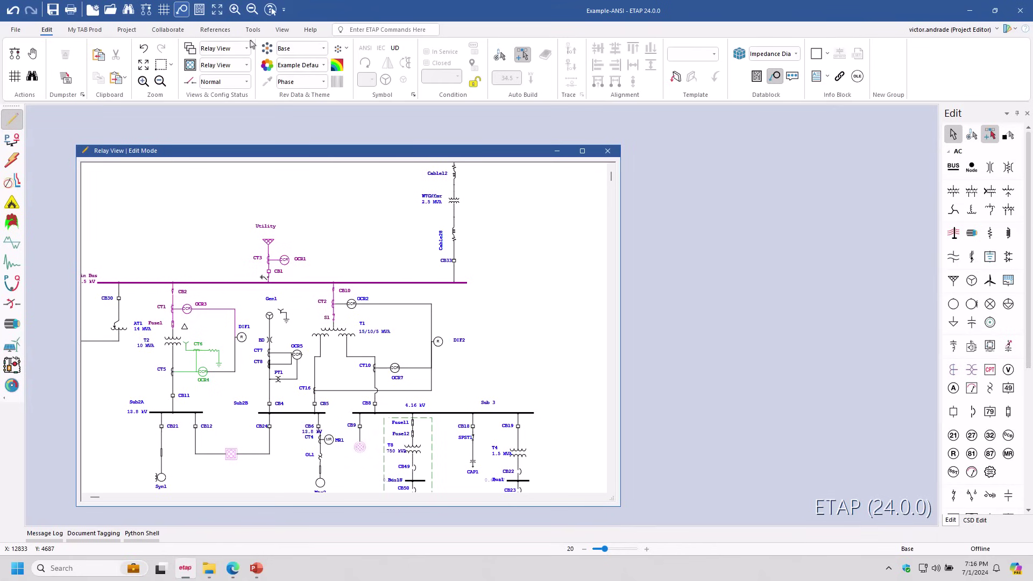
click(86, 33)
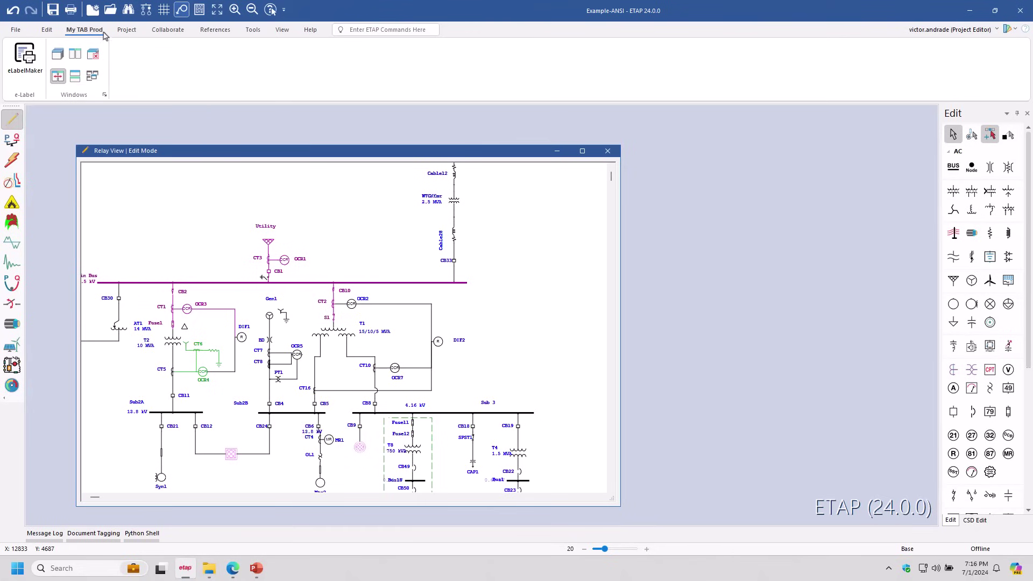